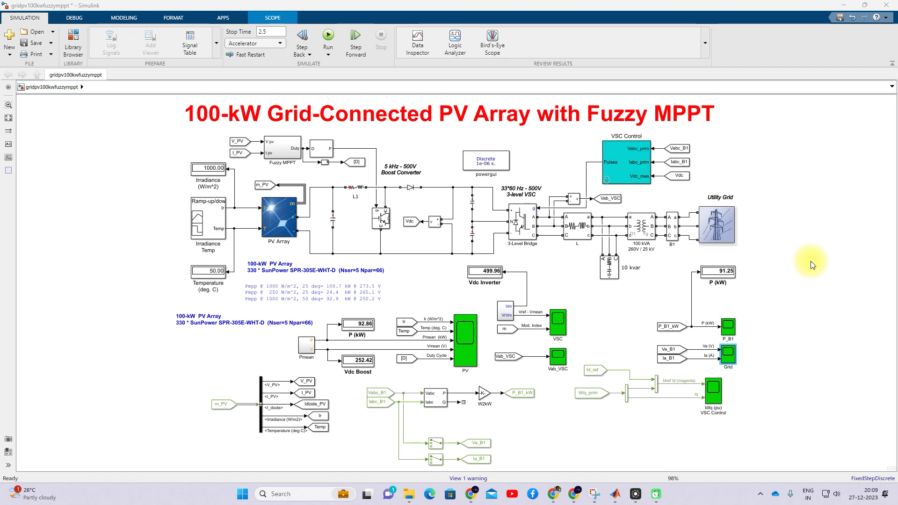
Step: Open the PV Array block's parameters and examine its parallel strings, series-connected modules per string and module maximum power
{"action": "left_click", "coordinate": [273, 232]}
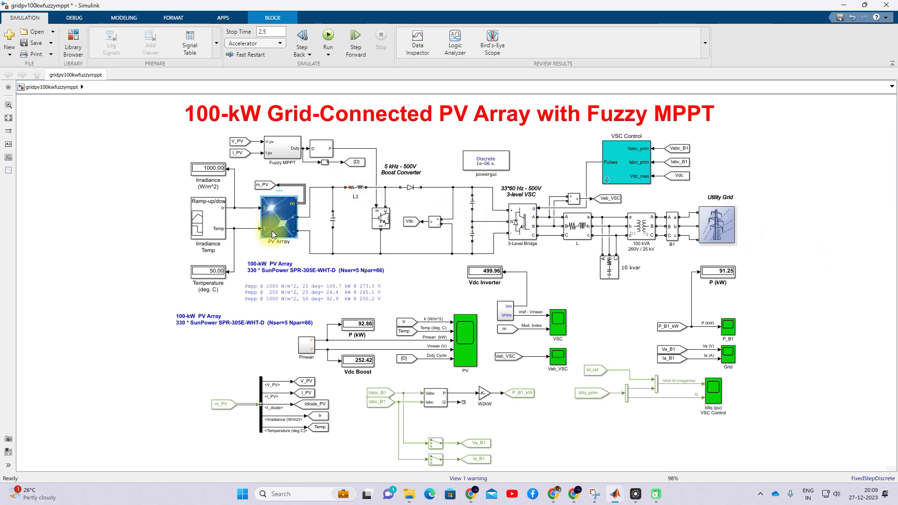
{"action": "left_click", "coordinate": [262, 273]}
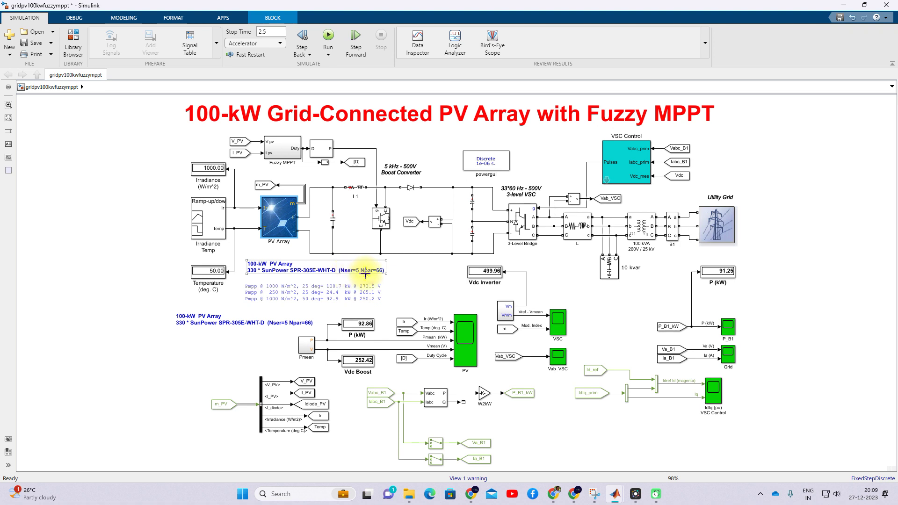
{"action": "left_click", "coordinate": [283, 221]}
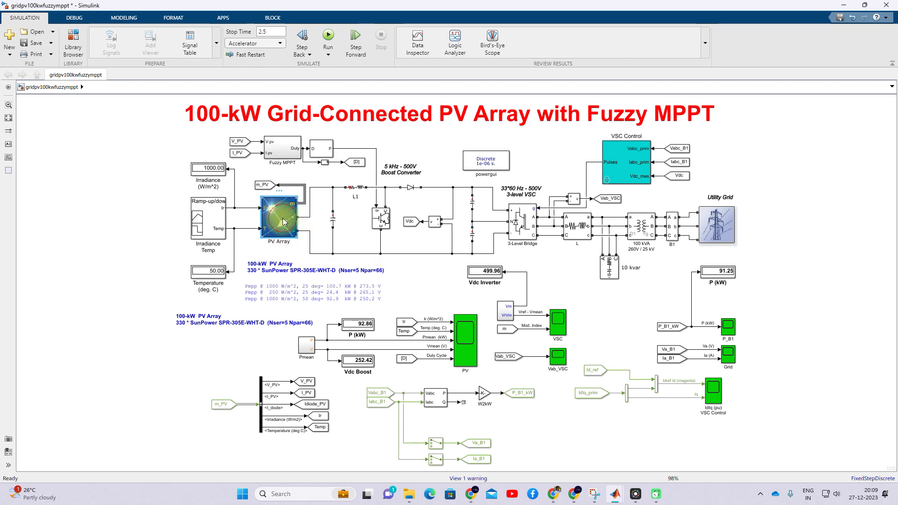
{"action": "double_click", "coordinate": [282, 221]}
{"action": "left_click_drag", "start_coordinate": [382, 89], "coordinate": [246, 80]}
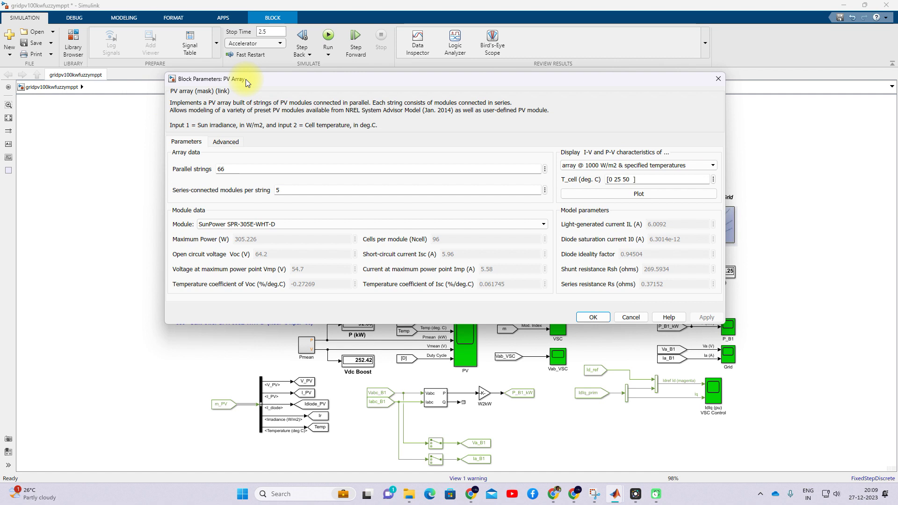
{"action": "double_click", "coordinate": [259, 169]}
{"action": "left_click", "coordinate": [257, 239]}
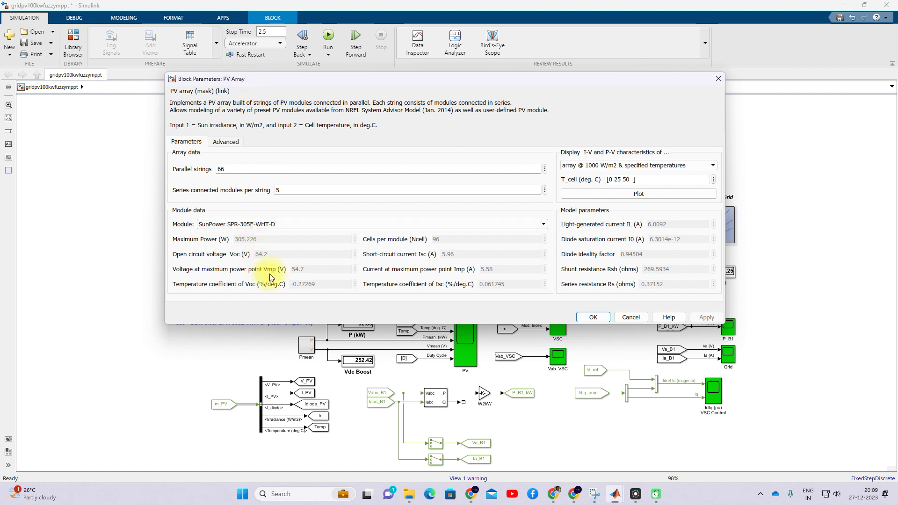
{"action": "left_click_drag", "start_coordinate": [257, 84], "coordinate": [253, 68]}
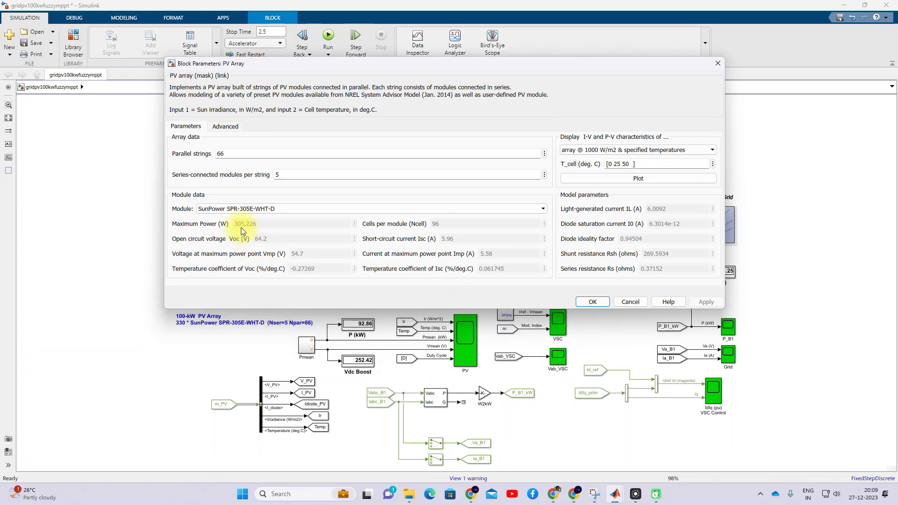
{"action": "double_click", "coordinate": [277, 175]}
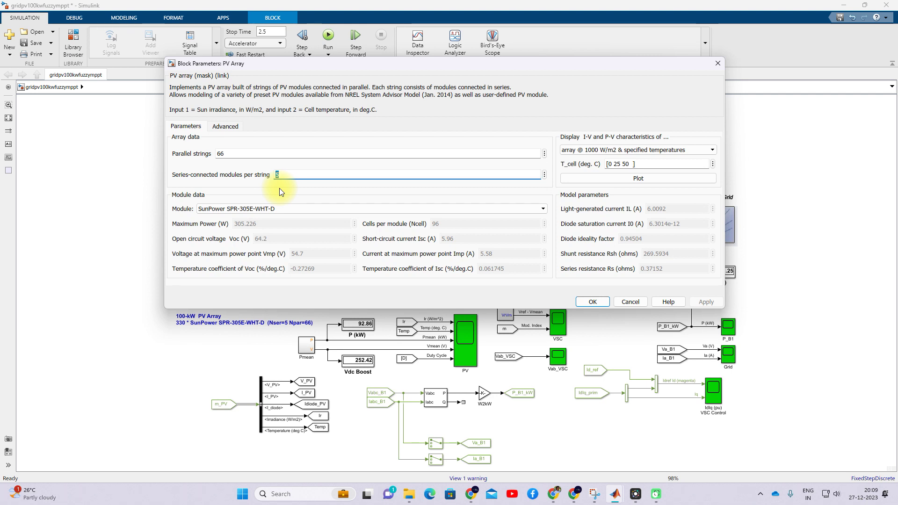
{"action": "double_click", "coordinate": [238, 154]}
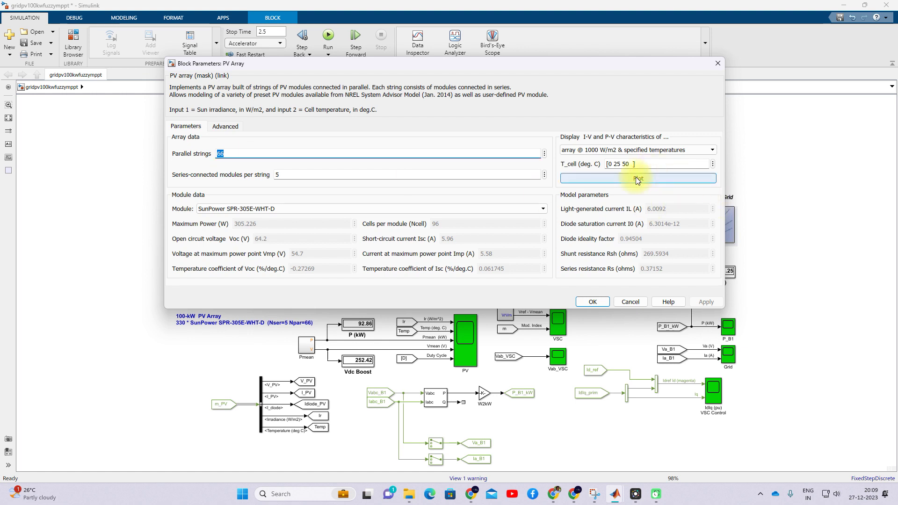
Step: Set the PV Array's characteristics display to "array @ 25 deg.C & specified irradiances" and plot the I-V and P-V curves
{"action": "left_click", "coordinate": [638, 151]}
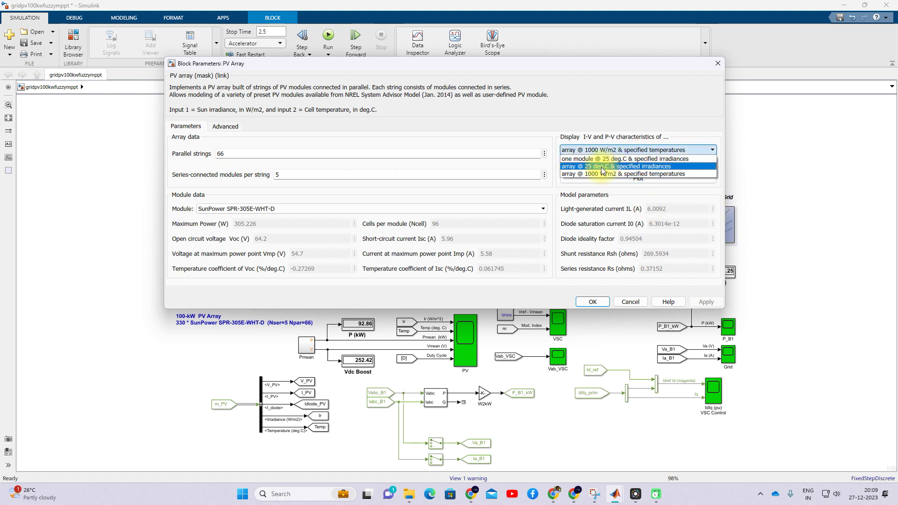
{"action": "left_click", "coordinate": [603, 166]}
{"action": "left_click", "coordinate": [625, 177]}
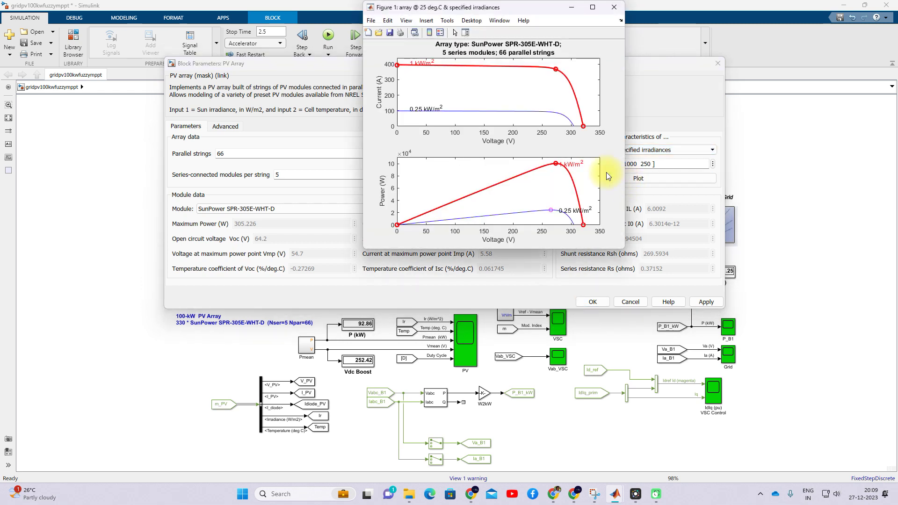
Step: Read the maximum power point on the 1 kW/m2 power curve, then close the figure and accept the PV Array parameters
{"action": "left_click", "coordinate": [555, 163]}
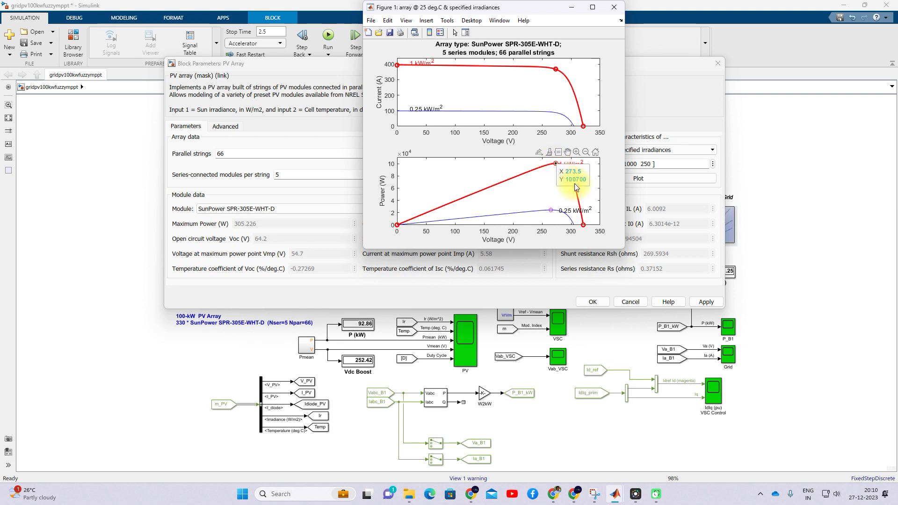
{"action": "left_click", "coordinate": [575, 173]}
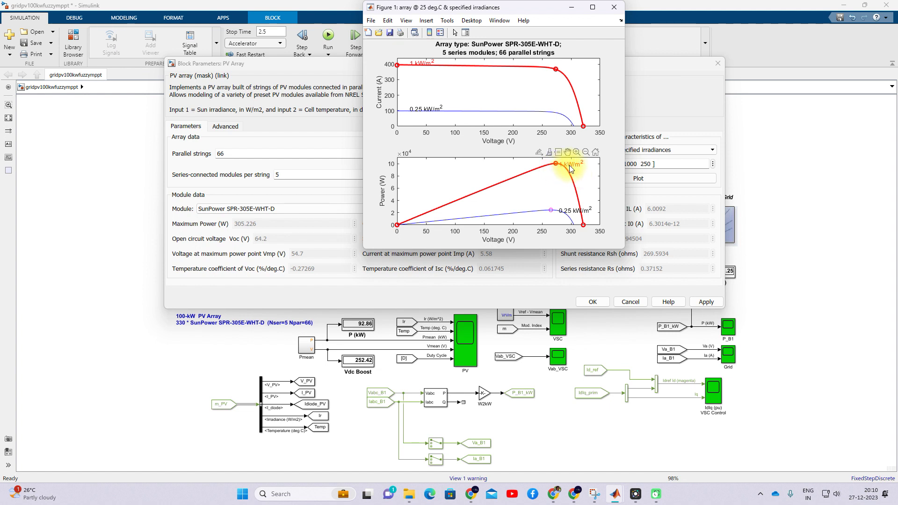
{"action": "left_click", "coordinate": [614, 7]}
{"action": "left_click", "coordinate": [590, 301]}
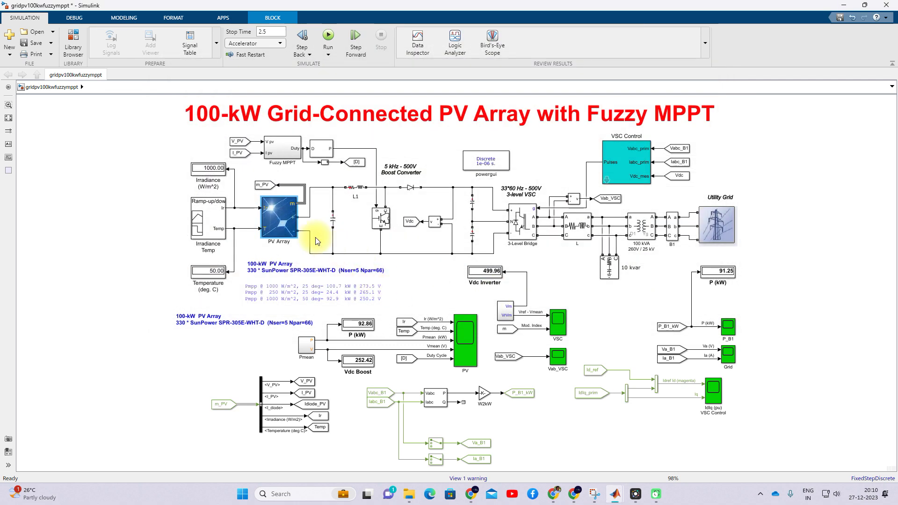
Step: Examine the 3-Level Bridge and the group of boost converter components between the PV array and the bridge
{"action": "left_click", "coordinate": [522, 216]}
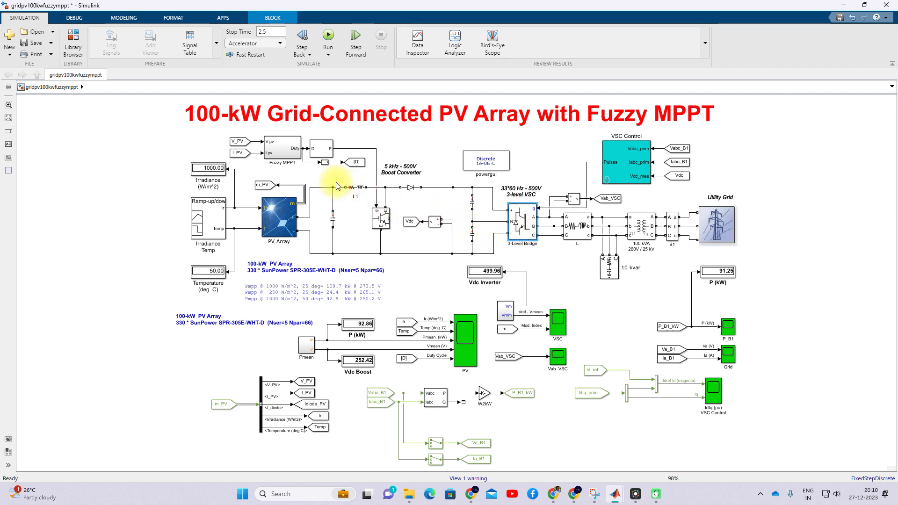
{"action": "left_click_drag", "start_coordinate": [326, 178], "coordinate": [474, 254]}
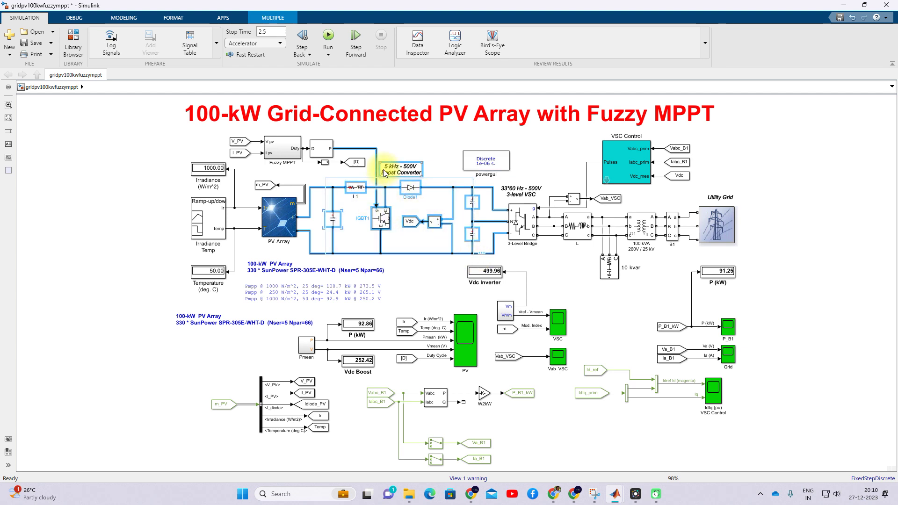
{"action": "left_click", "coordinate": [420, 141]}
Step: Tick the V_PV and I_PV inputs of the Fuzzy MPPT block with the on-screen pen, then leave pen mode
{"action": "left_click", "coordinate": [283, 152]}
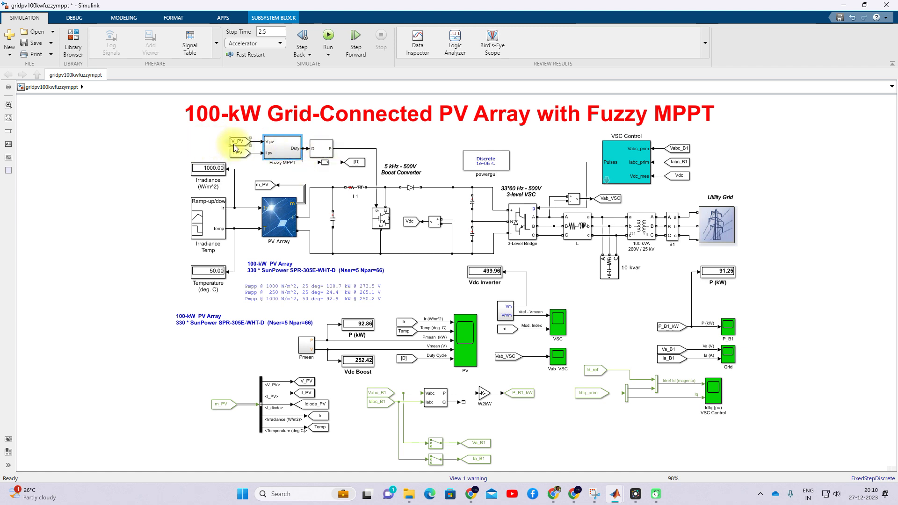
{"action": "key", "text": "F10"}
{"action": "mouse_move", "coordinate": [223, 147]}
{"action": "left_mouse_down"}
{"action": "mouse_move", "coordinate": [233, 135]}
{"action": "mouse_move", "coordinate": [226, 163]}
{"action": "mouse_move", "coordinate": [235, 150]}
{"action": "left_mouse_up"}
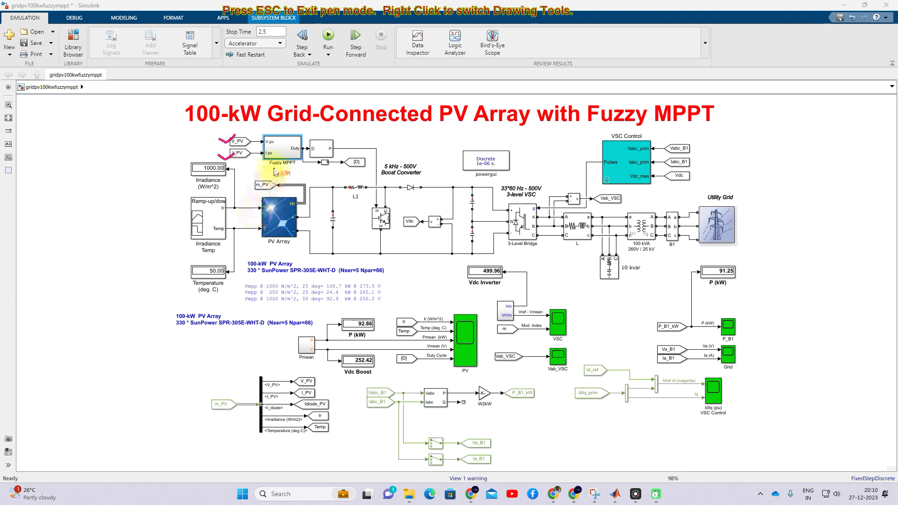
{"action": "key", "text": "Escape"}
Step: Open the Fuzzy MPPT subsystem and fit its whole diagram to the canvas
{"action": "left_click", "coordinate": [282, 144]}
{"action": "double_click", "coordinate": [282, 145]}
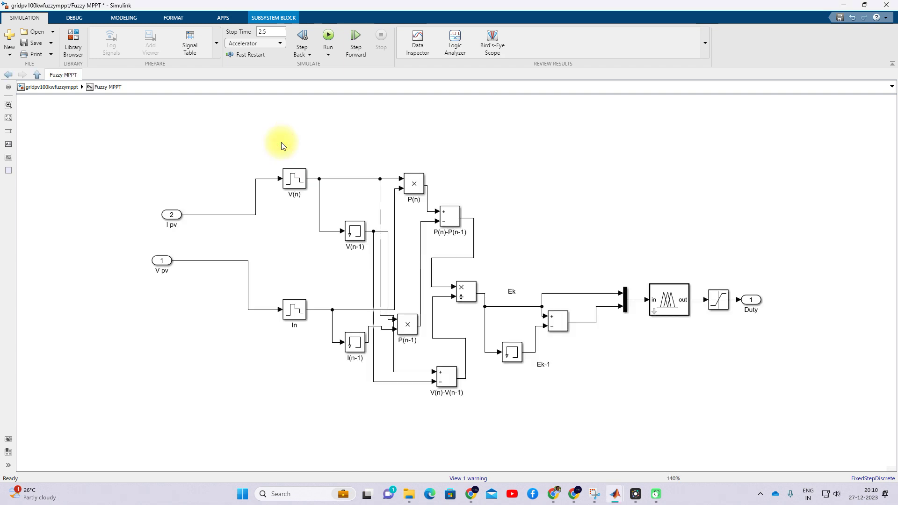
{"action": "left_click", "coordinate": [9, 121]}
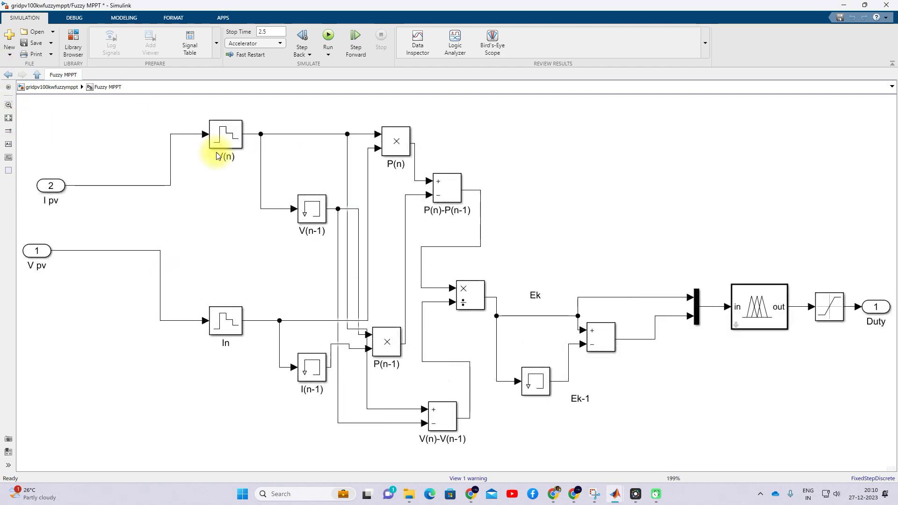
Step: Underline the P(n), P(n-1) and P(n)-P(n-1) labels with the on-screen pen and write ΔP below the power difference block
{"action": "key", "text": "F9"}
{"action": "left_click_drag", "start_coordinate": [376, 171], "coordinate": [411, 172]}
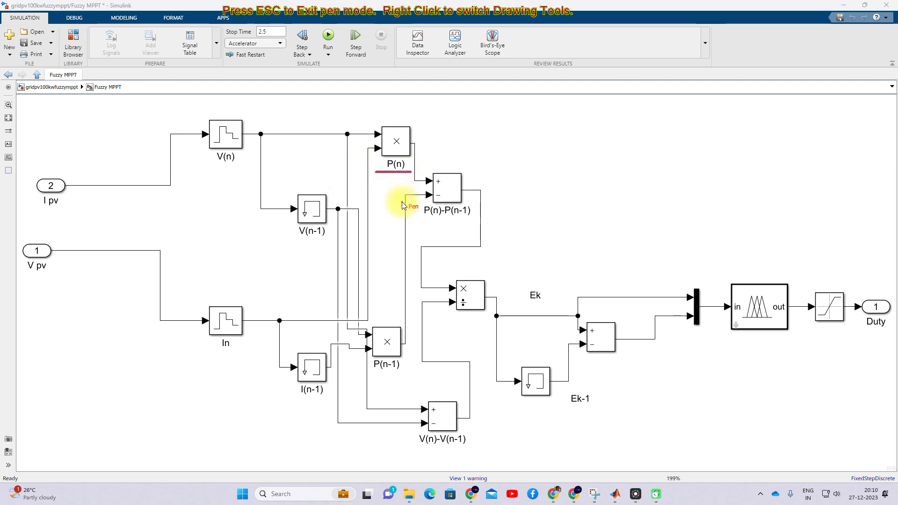
{"action": "left_click_drag", "start_coordinate": [375, 375], "coordinate": [397, 374]}
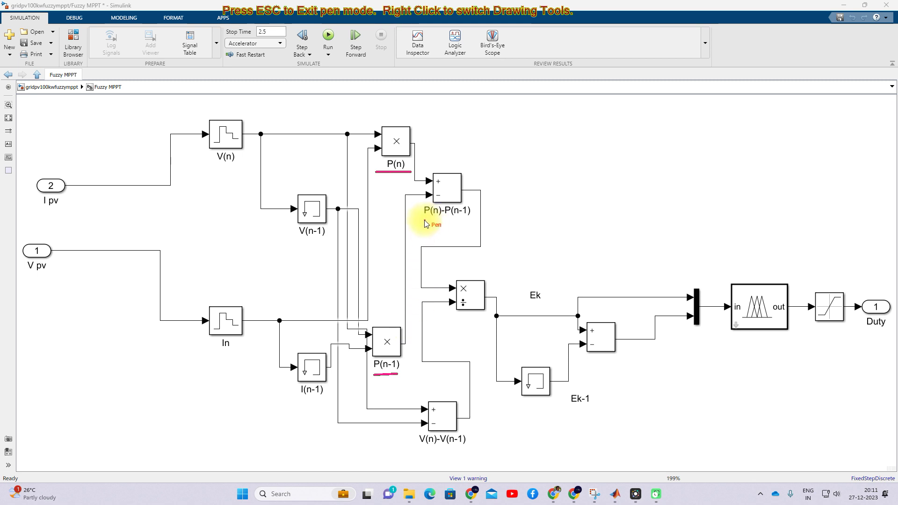
{"action": "left_click_drag", "start_coordinate": [423, 221], "coordinate": [467, 223]}
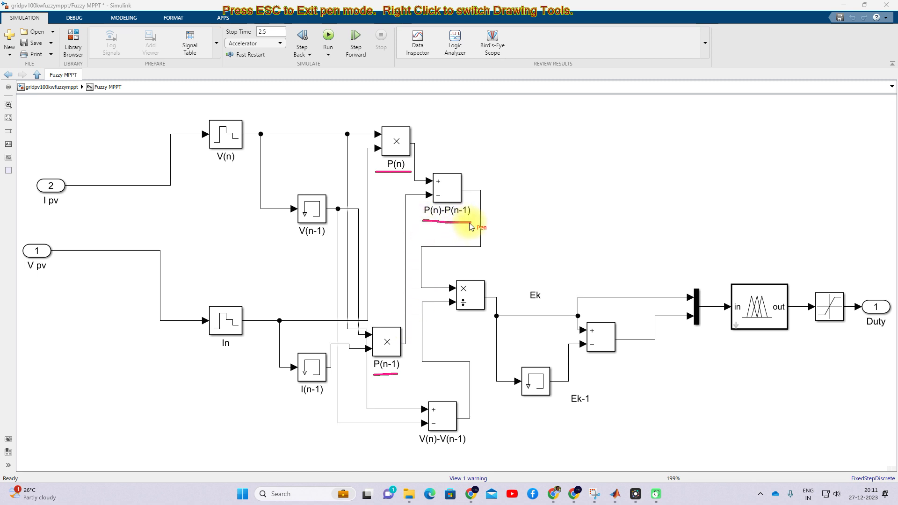
{"action": "mouse_move", "coordinate": [438, 236]}
{"action": "left_mouse_down"}
{"action": "mouse_move", "coordinate": [442, 227]}
{"action": "mouse_move", "coordinate": [453, 237]}
{"action": "mouse_move", "coordinate": [439, 238]}
{"action": "mouse_move", "coordinate": [441, 227]}
{"action": "mouse_move", "coordinate": [452, 235]}
{"action": "left_mouse_up"}
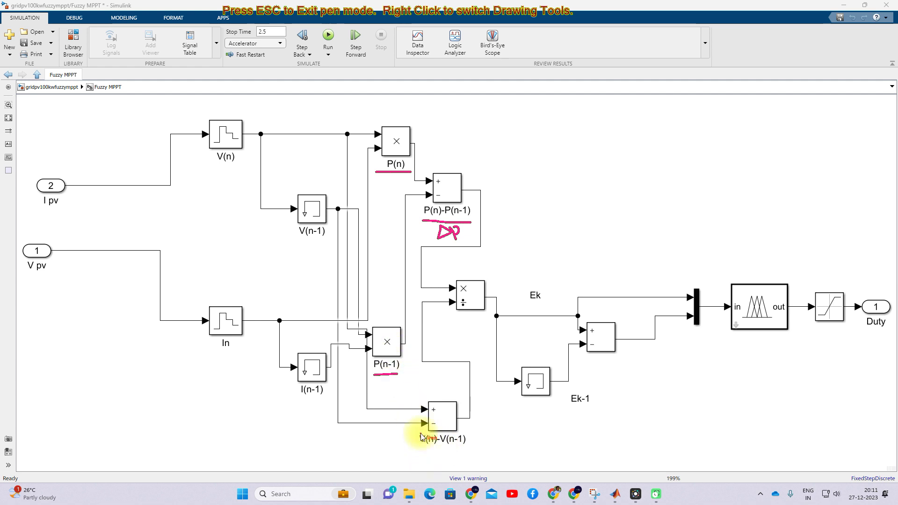
Step: Mark the V(n)-V(n-1) label as I with the pen, write ΔI above its block, and note ΔP/ΔI = ΔV at the divide block
{"action": "left_click_drag", "start_coordinate": [417, 436], "coordinate": [450, 445]}
{"action": "mouse_move", "coordinate": [454, 384]}
{"action": "left_mouse_down"}
{"action": "mouse_move", "coordinate": [473, 372]}
{"action": "mouse_move", "coordinate": [474, 384]}
{"action": "left_mouse_up"}
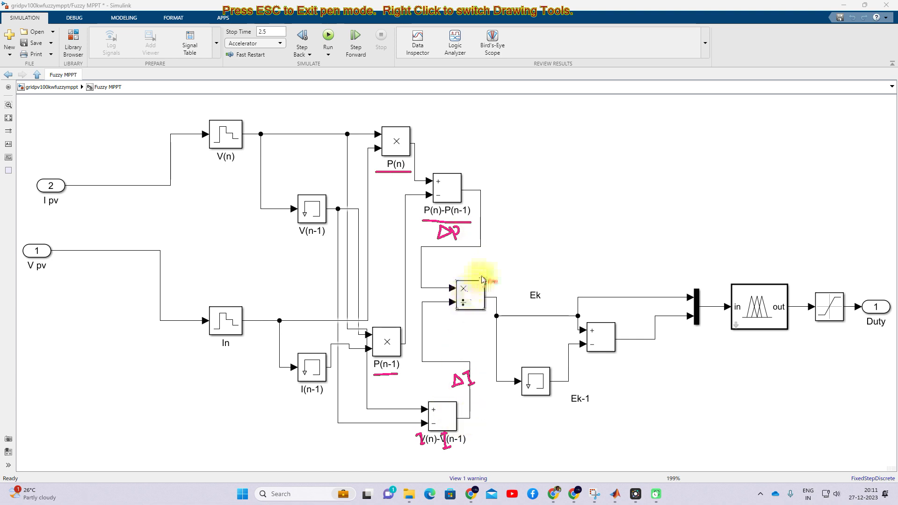
{"action": "mouse_move", "coordinate": [479, 276]}
{"action": "left_mouse_down"}
{"action": "mouse_move", "coordinate": [502, 248]}
{"action": "mouse_move", "coordinate": [505, 264]}
{"action": "mouse_move", "coordinate": [514, 249]}
{"action": "mouse_move", "coordinate": [519, 257]}
{"action": "mouse_move", "coordinate": [512, 248]}
{"action": "mouse_move", "coordinate": [522, 259]}
{"action": "mouse_move", "coordinate": [520, 239]}
{"action": "mouse_move", "coordinate": [522, 250]}
{"action": "mouse_move", "coordinate": [550, 224]}
{"action": "left_mouse_up"}
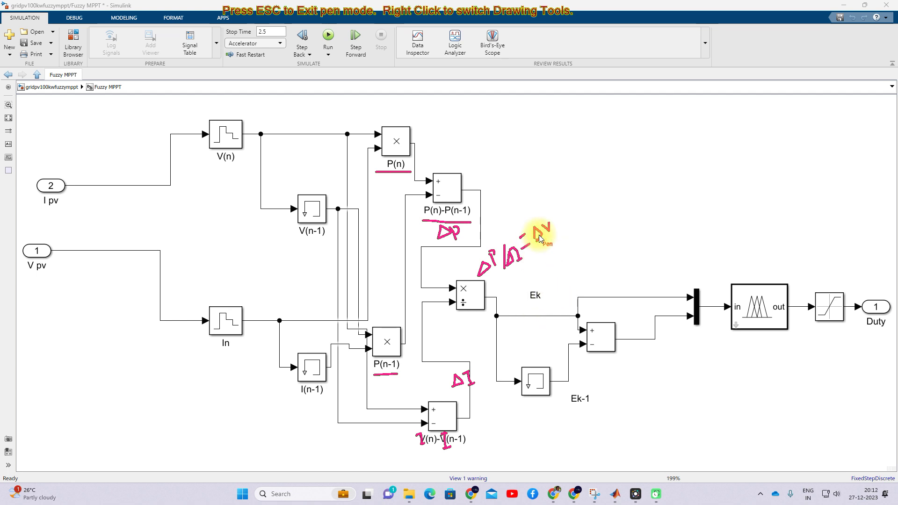
Step: Draw an arrow along the upper signal into the mux and write ΔV(n) - ΔV(n-1) below the error subtraction block
{"action": "left_click_drag", "start_coordinate": [580, 290], "coordinate": [695, 287]}
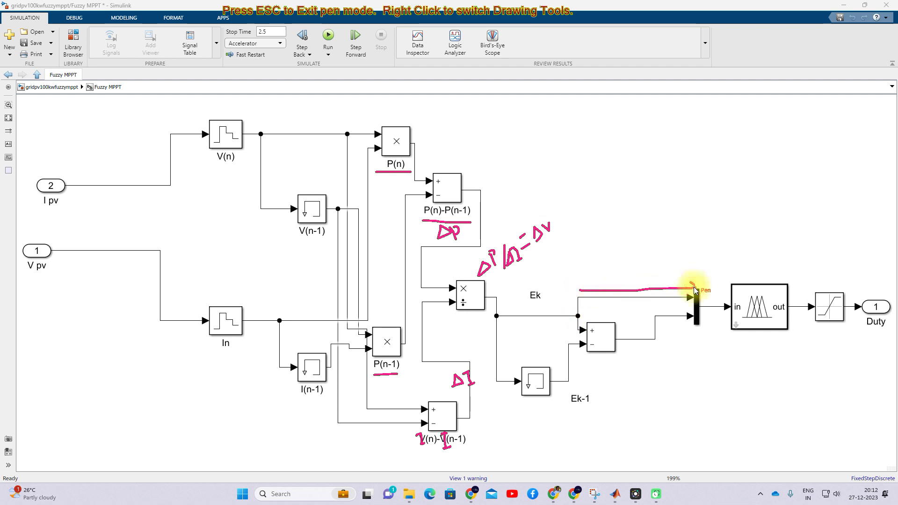
{"action": "left_click", "coordinate": [605, 357]}
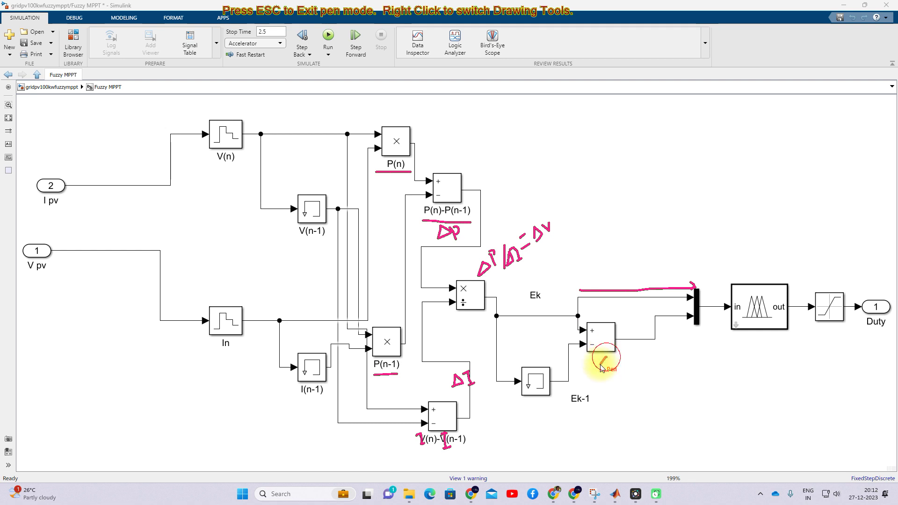
{"action": "mouse_move", "coordinate": [606, 361]}
{"action": "left_mouse_down"}
{"action": "mouse_move", "coordinate": [627, 351]}
{"action": "mouse_move", "coordinate": [641, 359]}
{"action": "mouse_move", "coordinate": [638, 347]}
{"action": "mouse_move", "coordinate": [651, 363]}
{"action": "mouse_move", "coordinate": [667, 350]}
{"action": "left_mouse_up"}
{"action": "mouse_move", "coordinate": [656, 381]}
{"action": "left_mouse_down"}
{"action": "mouse_move", "coordinate": [671, 365]}
{"action": "mouse_move", "coordinate": [675, 374]}
{"action": "mouse_move", "coordinate": [683, 360]}
{"action": "mouse_move", "coordinate": [688, 369]}
{"action": "mouse_move", "coordinate": [701, 353]}
{"action": "mouse_move", "coordinate": [705, 362]}
{"action": "mouse_move", "coordinate": [705, 346]}
{"action": "mouse_move", "coordinate": [705, 370]}
{"action": "left_mouse_up"}
{"action": "left_click_drag", "start_coordinate": [707, 347], "coordinate": [709, 367]}
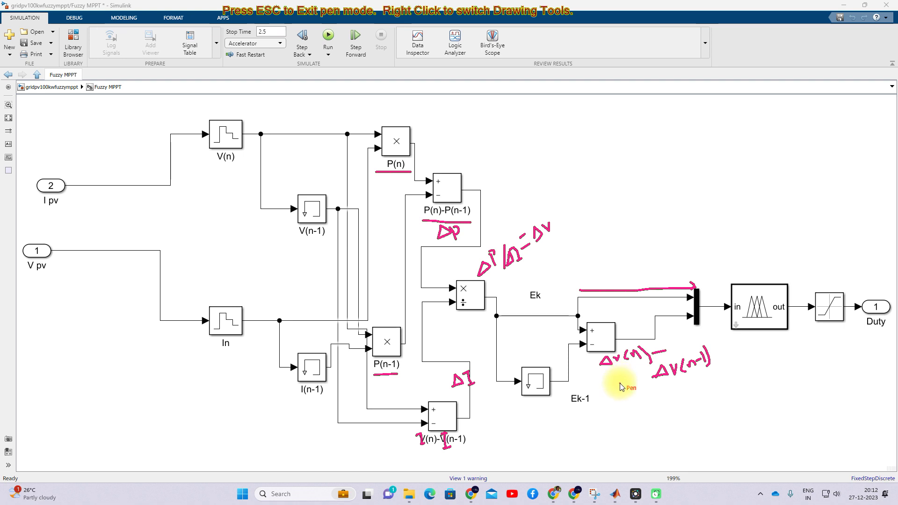
Step: Draw an arrow along the mux's lower input, label the upper one ΔV(n), tick the fuzzy controller's input, and leave pen mode
{"action": "mouse_move", "coordinate": [634, 328]}
{"action": "left_mouse_down"}
{"action": "mouse_move", "coordinate": [656, 316]}
{"action": "mouse_move", "coordinate": [687, 315]}
{"action": "left_mouse_up"}
{"action": "mouse_move", "coordinate": [630, 270]}
{"action": "left_mouse_down"}
{"action": "mouse_move", "coordinate": [628, 281]}
{"action": "mouse_move", "coordinate": [634, 268]}
{"action": "mouse_move", "coordinate": [640, 278]}
{"action": "mouse_move", "coordinate": [649, 265]}
{"action": "mouse_move", "coordinate": [652, 280]}
{"action": "mouse_move", "coordinate": [671, 255]}
{"action": "mouse_move", "coordinate": [675, 267]}
{"action": "left_mouse_up"}
{"action": "left_click_drag", "start_coordinate": [603, 364], "coordinate": [616, 368]}
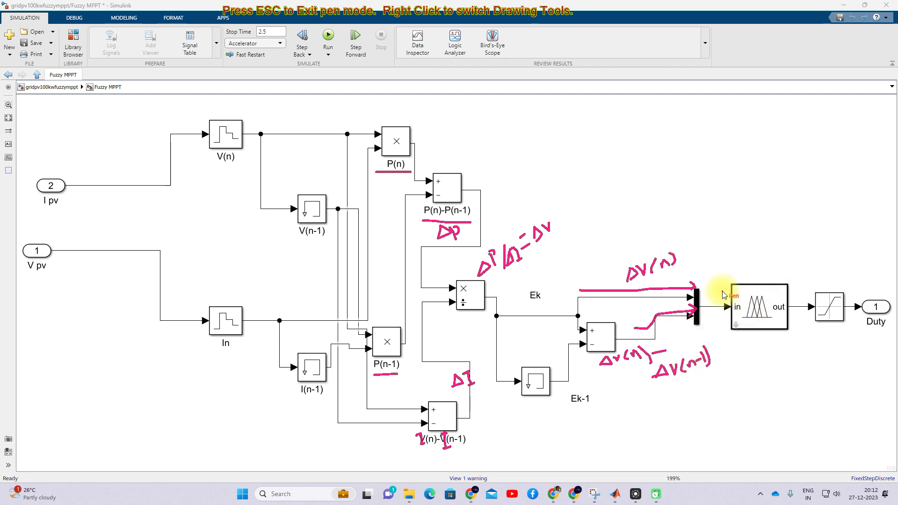
{"action": "left_click_drag", "start_coordinate": [721, 290], "coordinate": [762, 267]}
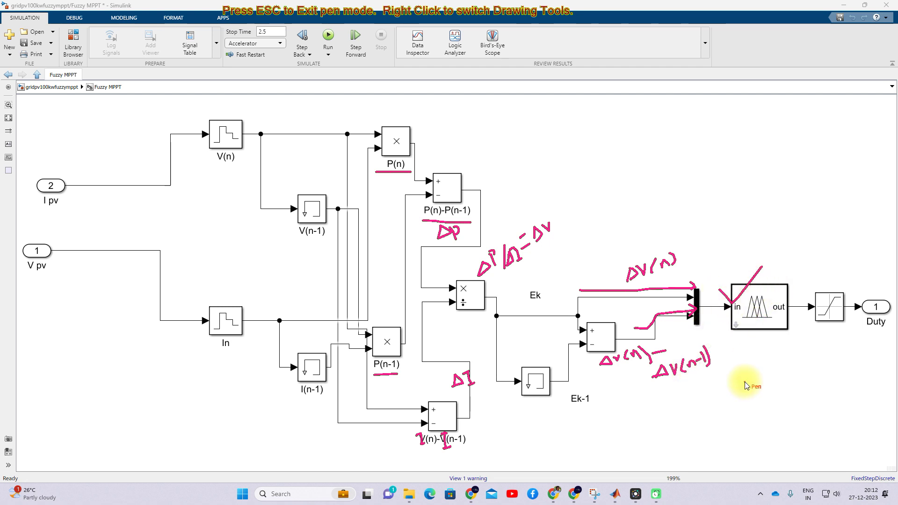
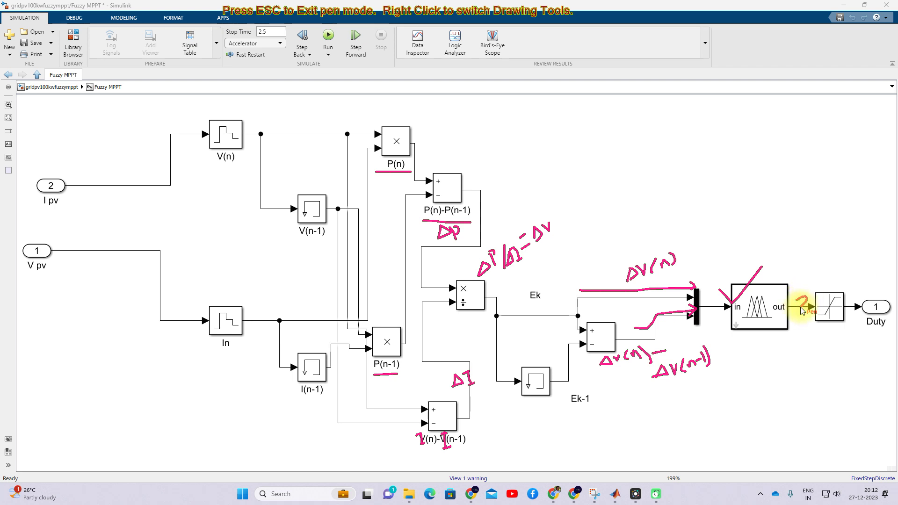
{"action": "key", "text": "Escape"}
Step: Check the FIS name in the Fuzzy Logic Controller block's parameters and close them
{"action": "left_click", "coordinate": [769, 304]}
{"action": "double_click", "coordinate": [769, 304]}
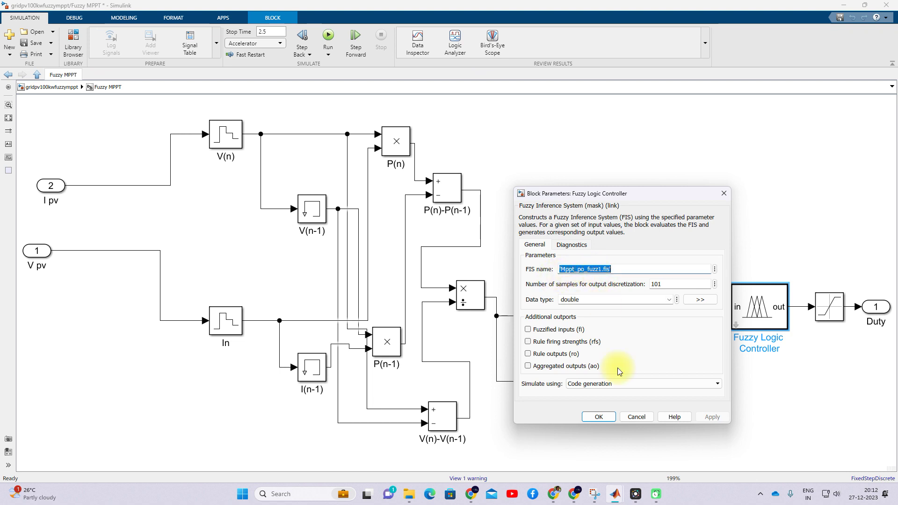
{"action": "left_click", "coordinate": [599, 417]}
Step: Switch to the Fuzzy Logic Designer window for Mppt_po_fuzz1 and open the membership functions of input variable e
{"action": "mouse_move", "coordinate": [615, 497]}
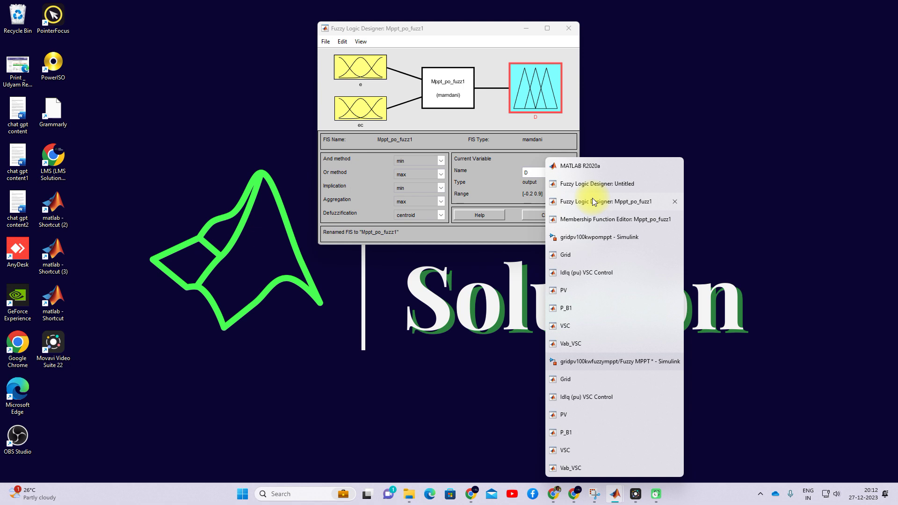
{"action": "left_click", "coordinate": [592, 201]}
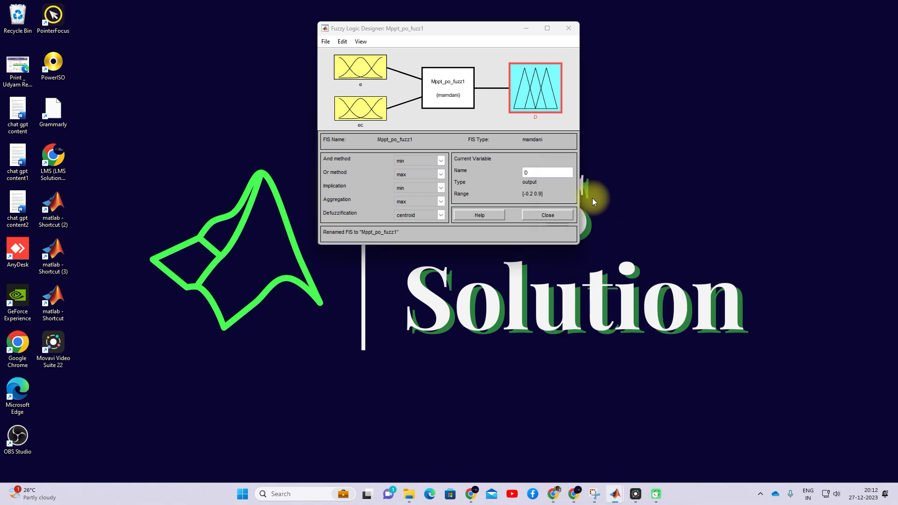
{"action": "left_click", "coordinate": [375, 70]}
{"action": "double_click", "coordinate": [375, 69]}
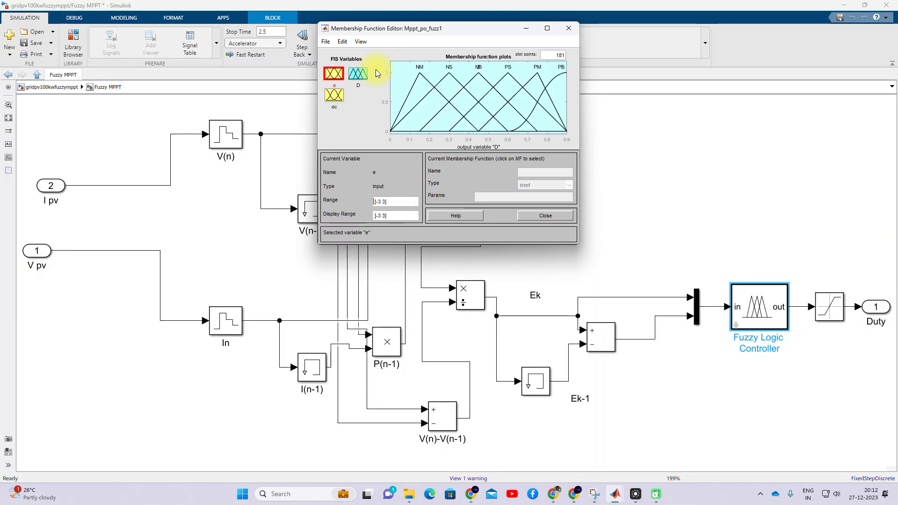
Step: Display the membership functions of inputs ec and e, mark the e variable with the pen, and leave pen mode
{"action": "left_click", "coordinate": [334, 95]}
{"action": "left_click", "coordinate": [339, 79]}
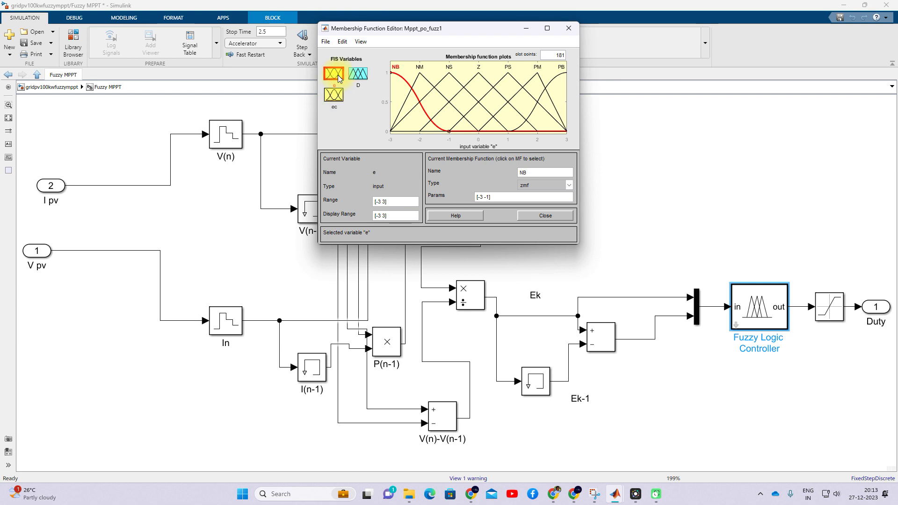
{"action": "key", "text": "ctrl+d"}
{"action": "mouse_move", "coordinate": [345, 56]}
{"action": "left_mouse_down"}
{"action": "mouse_move", "coordinate": [328, 78]}
{"action": "mouse_move", "coordinate": [347, 78]}
{"action": "left_mouse_up"}
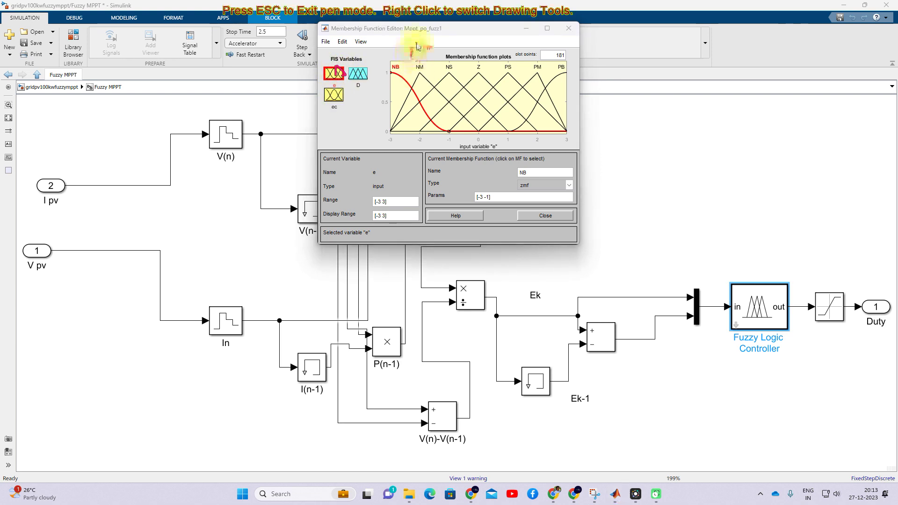
{"action": "key", "text": "Escape"}
Step: Display input ec's membership functions and handwrite ΔV(n) - ΔV(n beside the variable, leaving pen mode when done
{"action": "left_click", "coordinate": [339, 100]}
{"action": "key", "text": "ctrl+d"}
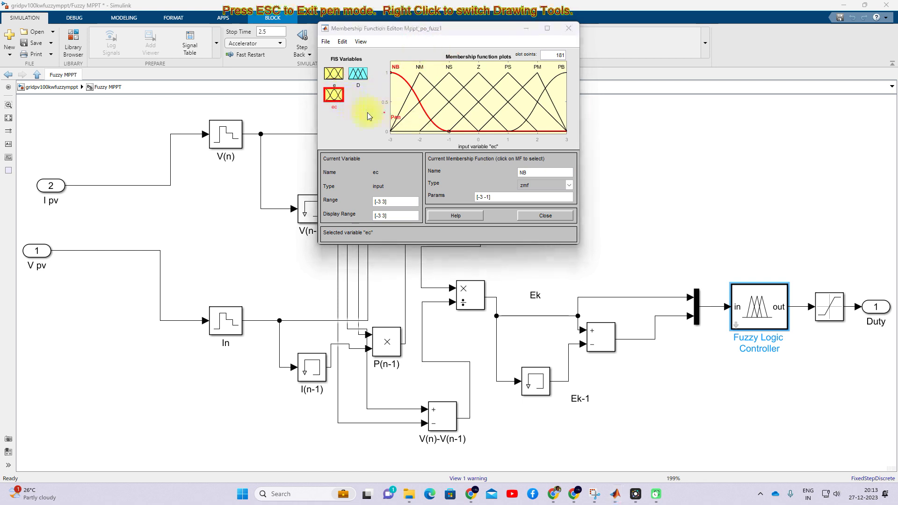
{"action": "mouse_move", "coordinate": [375, 107]}
{"action": "left_mouse_down"}
{"action": "mouse_move", "coordinate": [395, 109]}
{"action": "mouse_move", "coordinate": [373, 109]}
{"action": "mouse_move", "coordinate": [412, 95]}
{"action": "mouse_move", "coordinate": [394, 98]}
{"action": "mouse_move", "coordinate": [408, 87]}
{"action": "mouse_move", "coordinate": [410, 97]}
{"action": "mouse_move", "coordinate": [413, 83]}
{"action": "mouse_move", "coordinate": [420, 94]}
{"action": "mouse_move", "coordinate": [440, 88]}
{"action": "left_mouse_up"}
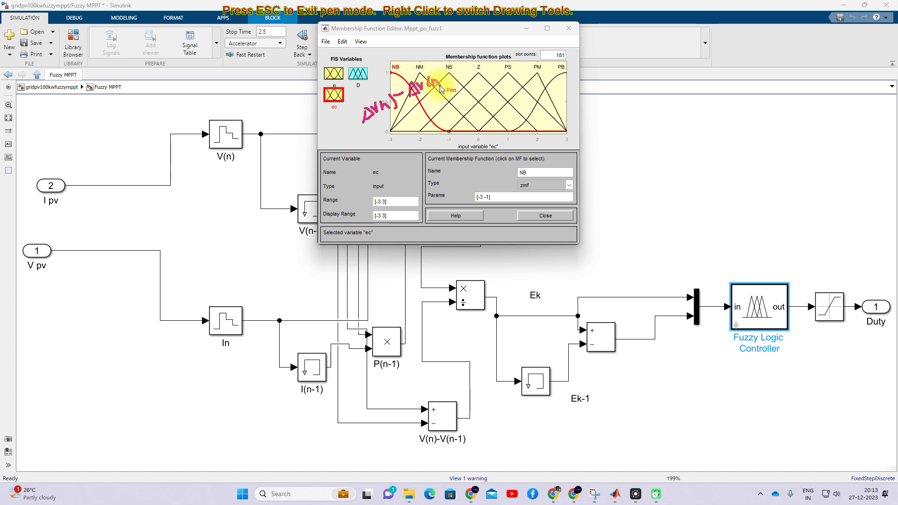
{"action": "key", "text": "Escape"}
Step: Compare the membership functions of output D with those of the inputs and close the Membership Function Editor
{"action": "left_click", "coordinate": [358, 73]}
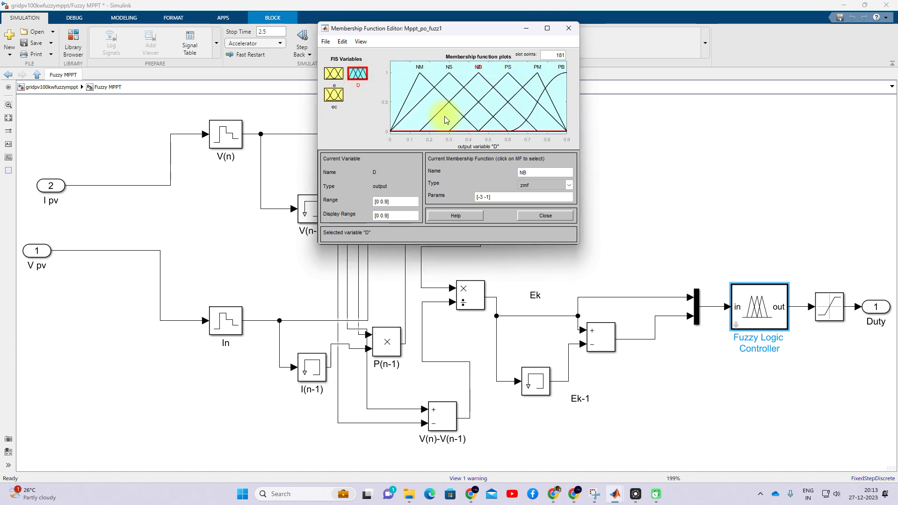
{"action": "left_click", "coordinate": [330, 73]}
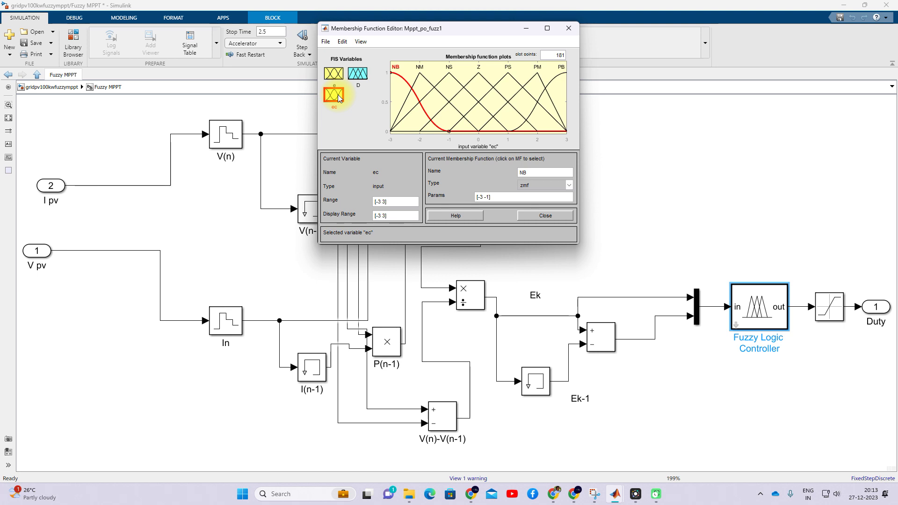
{"action": "left_click", "coordinate": [358, 80]}
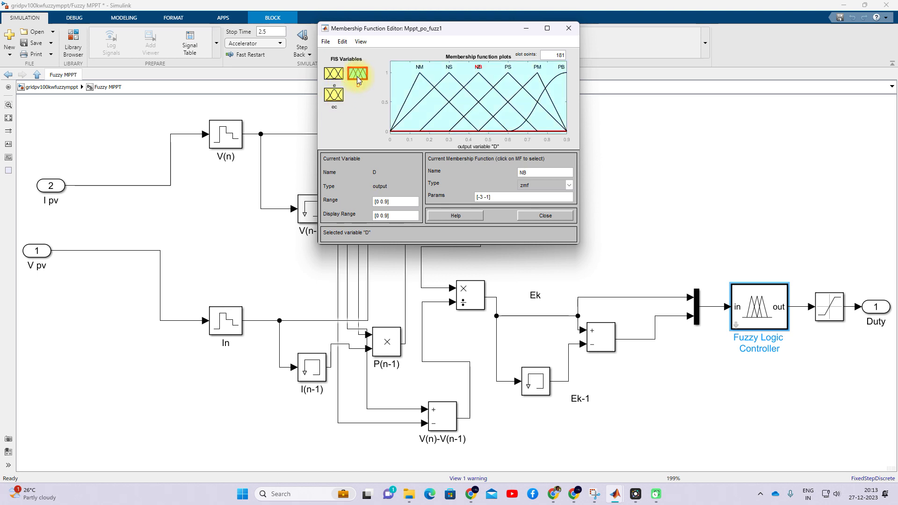
{"action": "left_click", "coordinate": [573, 33]}
Step: Open the rules of Mppt_po_fuzz1, read through the full if-then rule list, and close the Rule Editor
{"action": "double_click", "coordinate": [457, 97]}
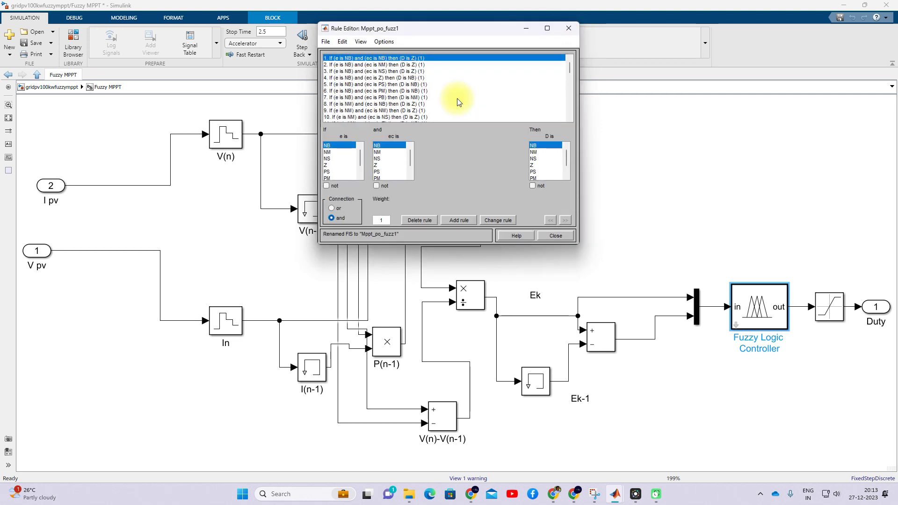
{"action": "scroll", "coordinate": [459, 99], "scroll_direction": "down", "scroll_amount": 11}
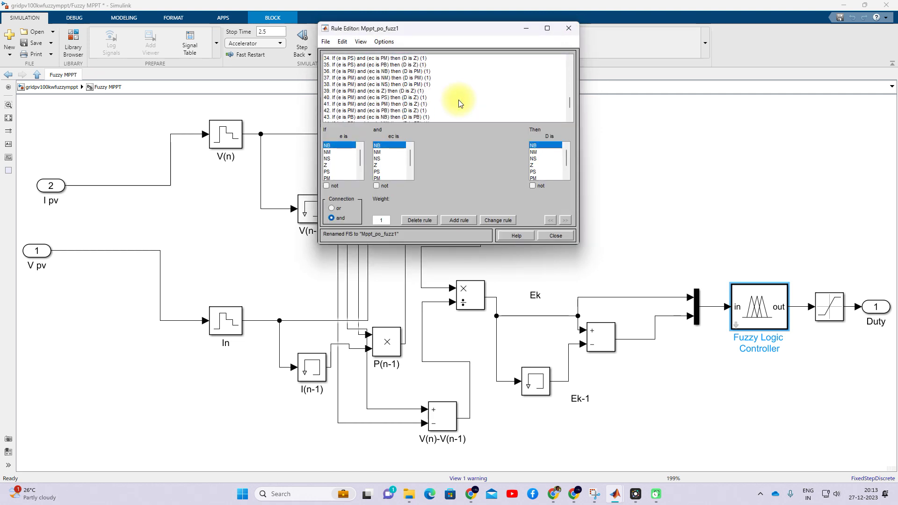
{"action": "scroll", "coordinate": [458, 99], "scroll_direction": "down", "scroll_amount": 2}
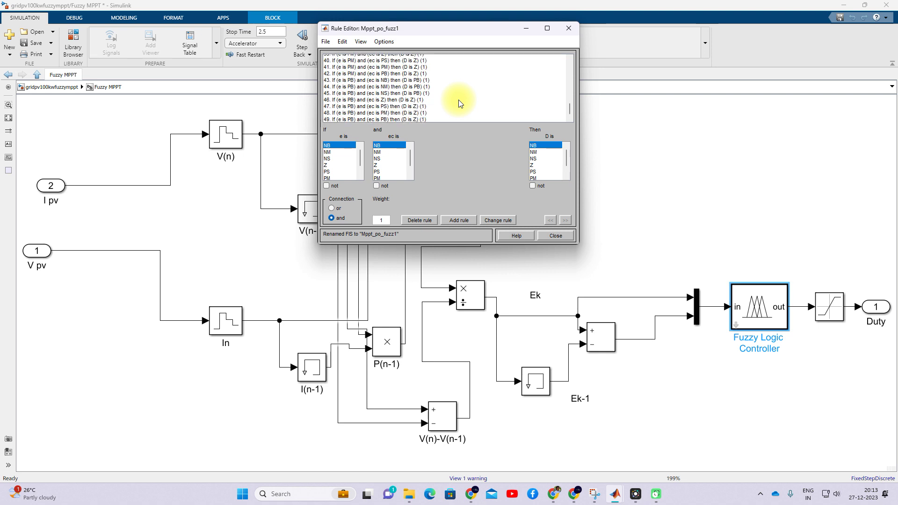
{"action": "scroll", "coordinate": [460, 104], "scroll_direction": "up", "scroll_amount": 9}
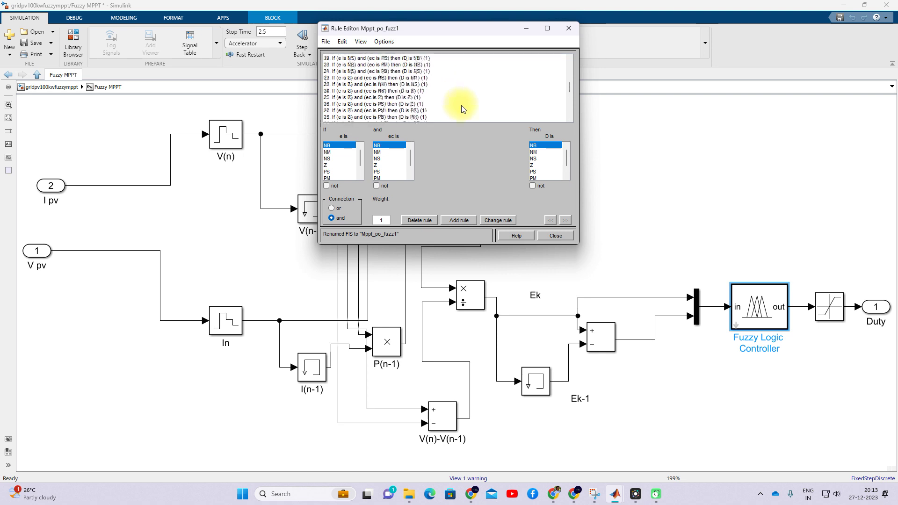
{"action": "scroll", "coordinate": [463, 112], "scroll_direction": "up", "scroll_amount": 4}
{"action": "left_click", "coordinate": [569, 28]}
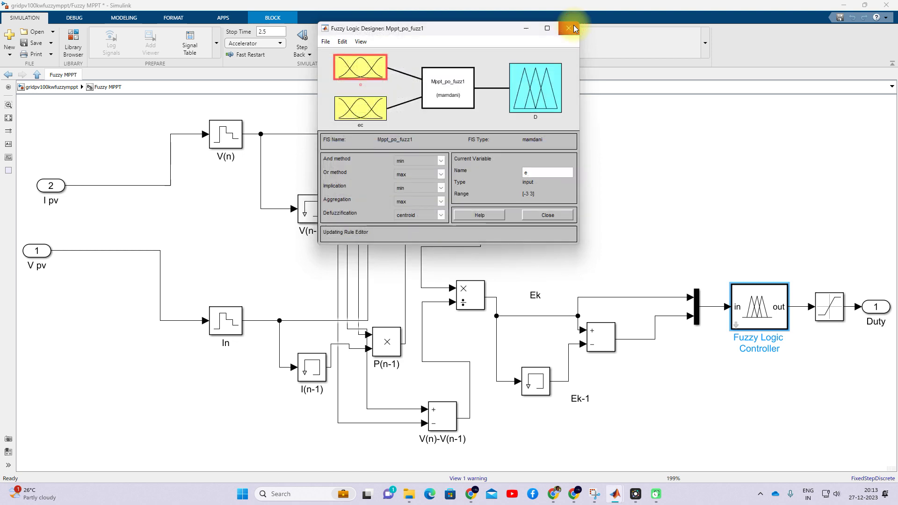
Step: View the control surface of D over e and ec, rotate it to inspect its shape, and close the Surface Viewer
{"action": "left_click", "coordinate": [360, 42]}
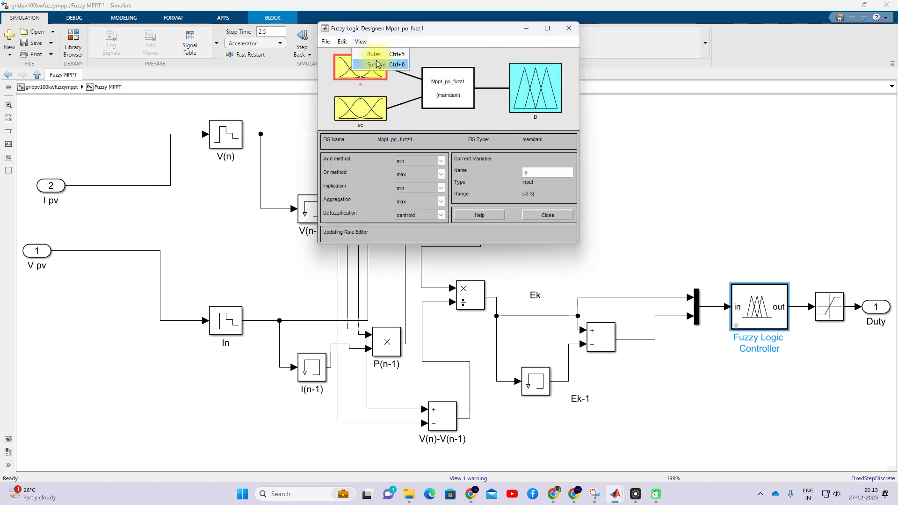
{"action": "left_click", "coordinate": [377, 65]}
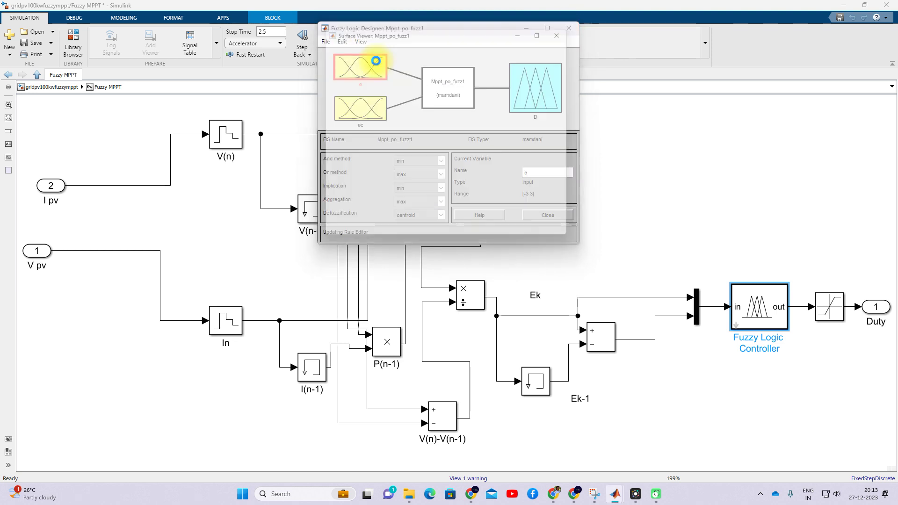
{"action": "left_click_drag", "start_coordinate": [418, 110], "coordinate": [433, 163]}
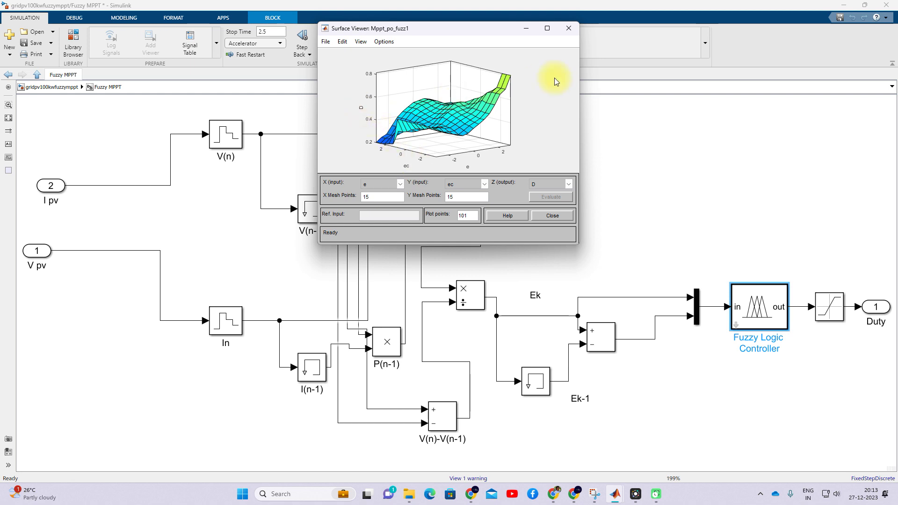
{"action": "left_click", "coordinate": [569, 31]}
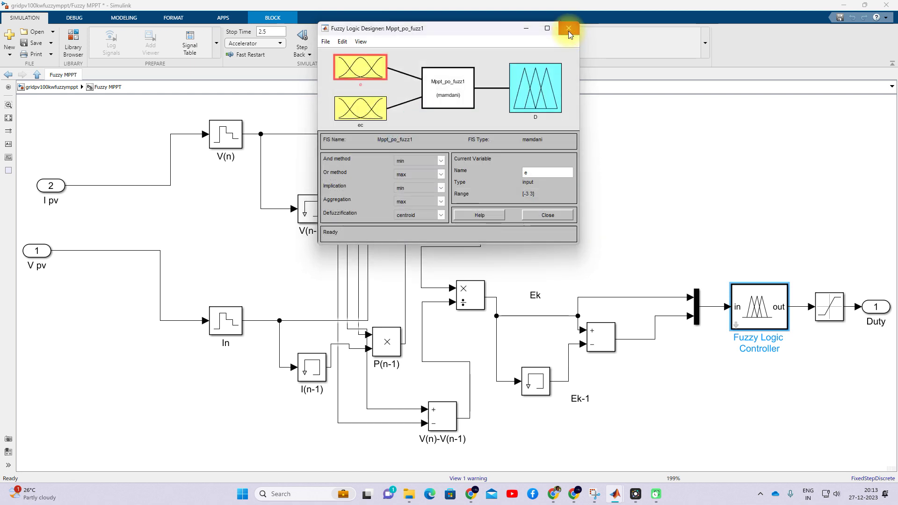
Step: Probe D in the Rule Viewer with e at about 1.82 and ec about -2.7, then e about -2.37 and ec about 2.32, and close it
{"action": "left_click", "coordinate": [363, 42]}
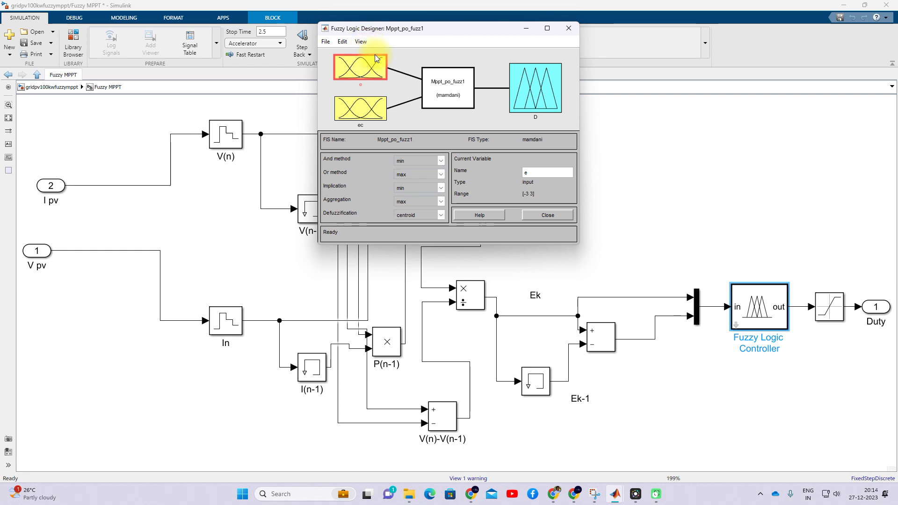
{"action": "mouse_move", "coordinate": [363, 110]}
{"action": "left_mouse_down"}
{"action": "mouse_move", "coordinate": [388, 107]}
{"action": "mouse_move", "coordinate": [378, 107]}
{"action": "left_mouse_up"}
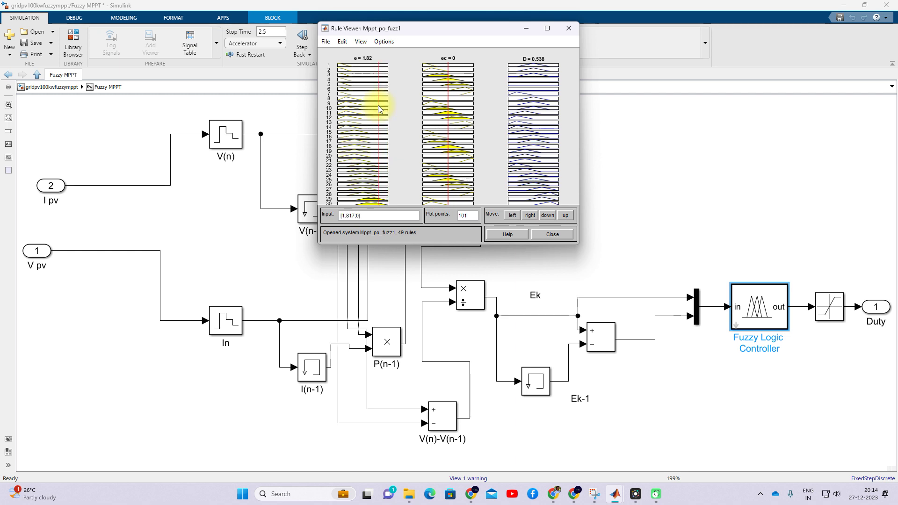
{"action": "left_click_drag", "start_coordinate": [448, 109], "coordinate": [426, 108]}
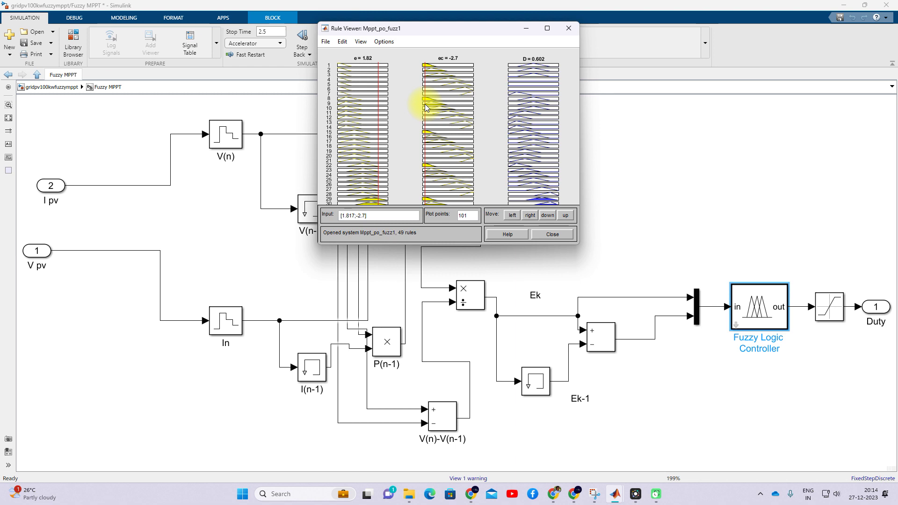
{"action": "left_click_drag", "start_coordinate": [426, 107], "coordinate": [469, 113]}
{"action": "left_click_drag", "start_coordinate": [379, 102], "coordinate": [343, 110]}
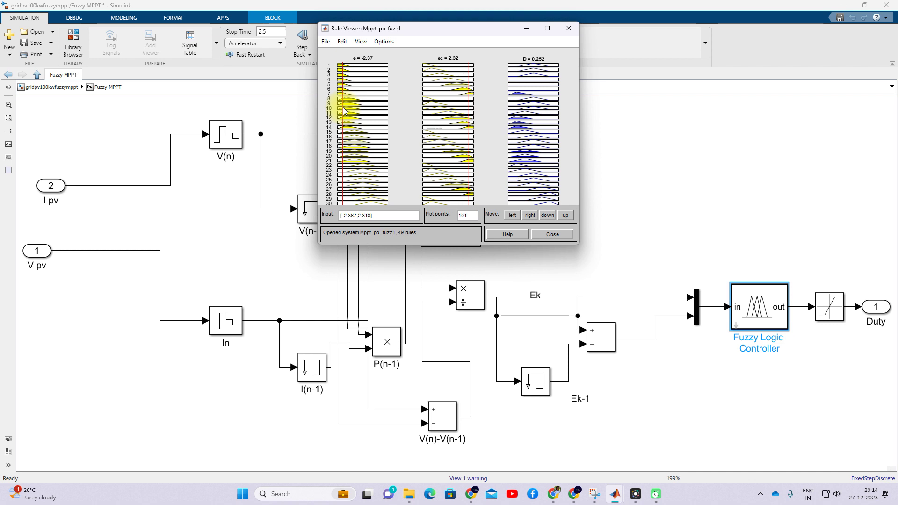
{"action": "left_click", "coordinate": [569, 28]}
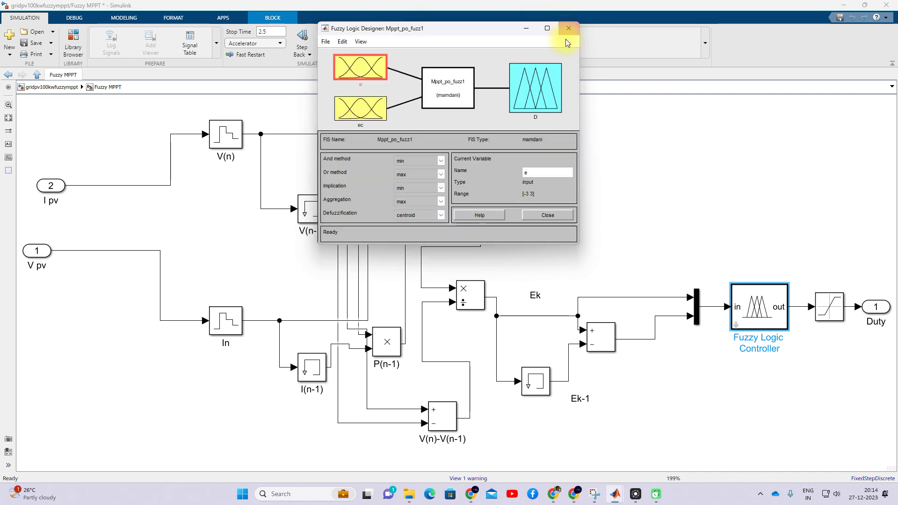
Step: Close the Fuzzy Logic Designer without saving changes and return to the top level of the gridpv100kwfuzzymppt model
{"action": "left_click", "coordinate": [568, 28]}
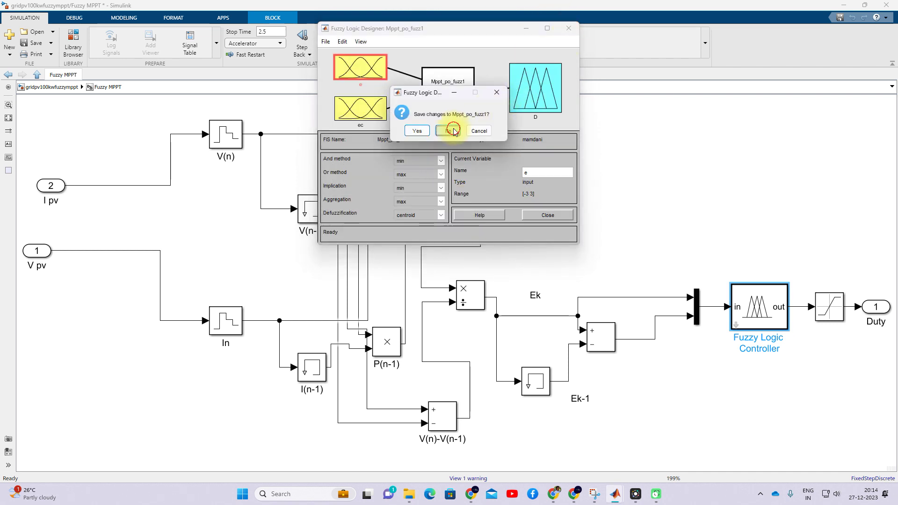
{"action": "left_click", "coordinate": [453, 131]}
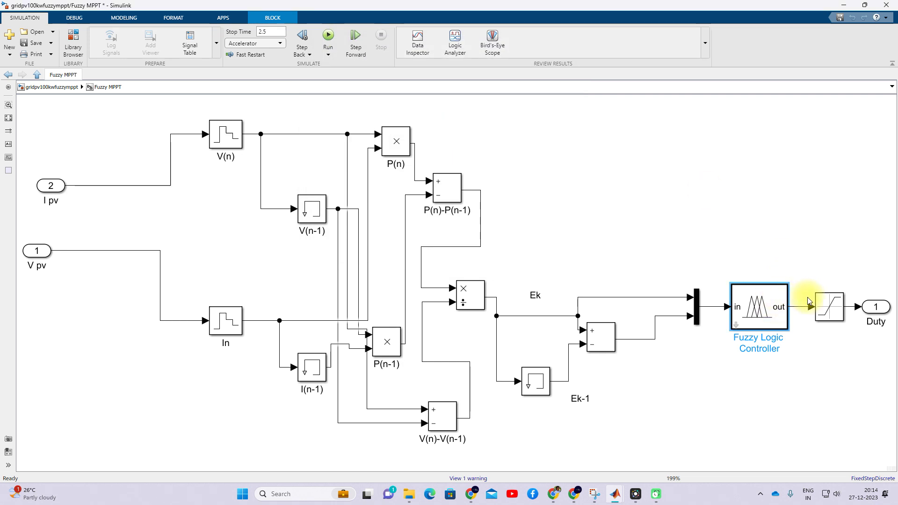
{"action": "left_click", "coordinate": [39, 75]}
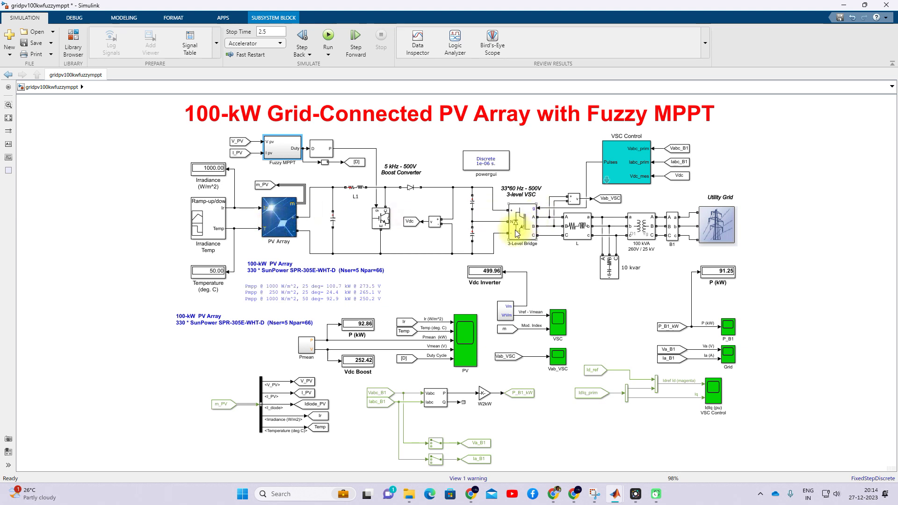
Step: Point out the L filter with the 10 kvar branch and the 100 kVA 260V / 25 kV transformer by selecting them
{"action": "left_click", "coordinate": [629, 230]}
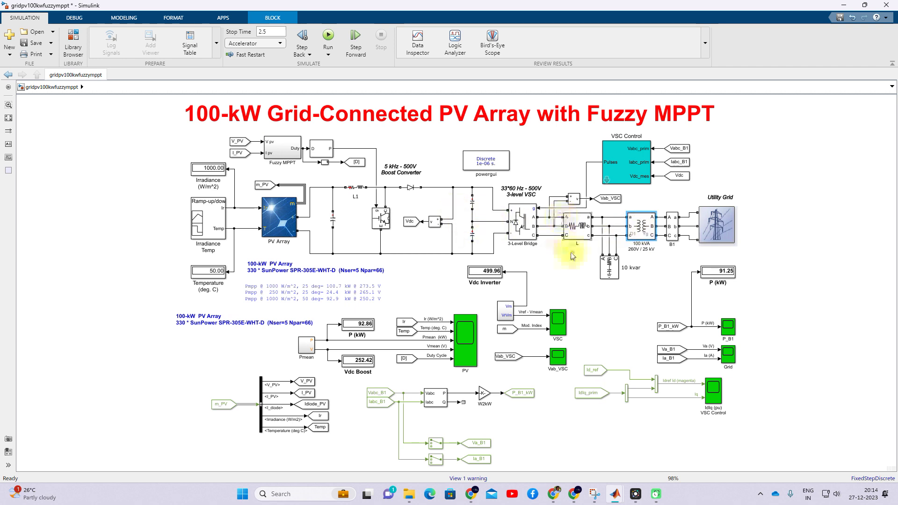
{"action": "left_click_drag", "start_coordinate": [622, 291], "coordinate": [564, 210]}
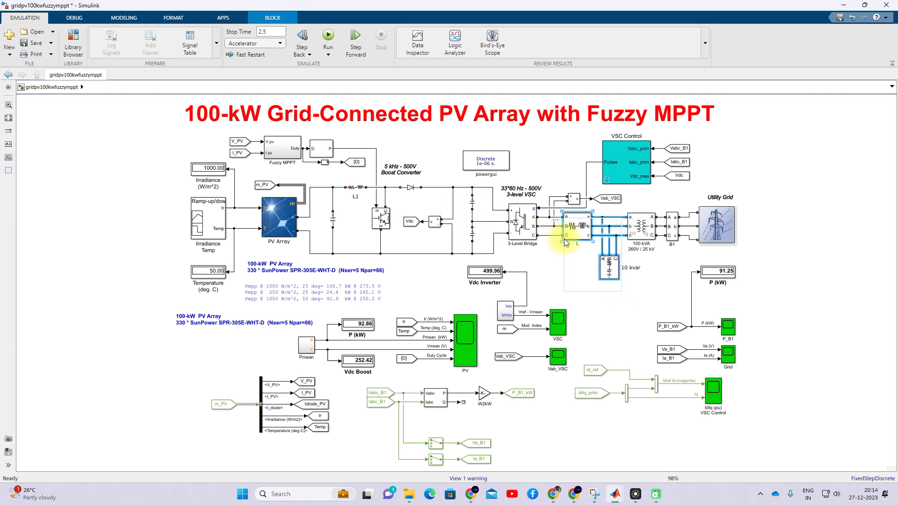
{"action": "left_click", "coordinate": [648, 235]}
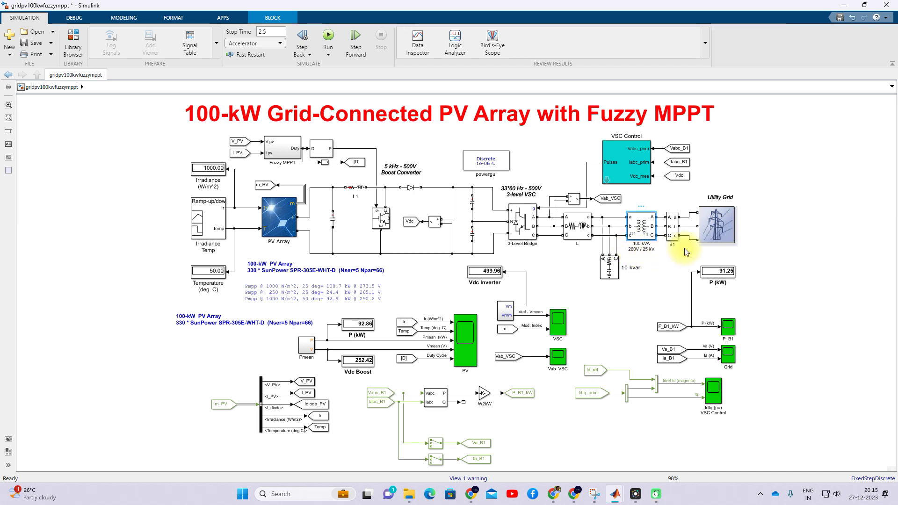
Step: Look inside the Utility Grid subsystem, return to the top-level model, and select the 3-Level Bridge
{"action": "double_click", "coordinate": [713, 227]}
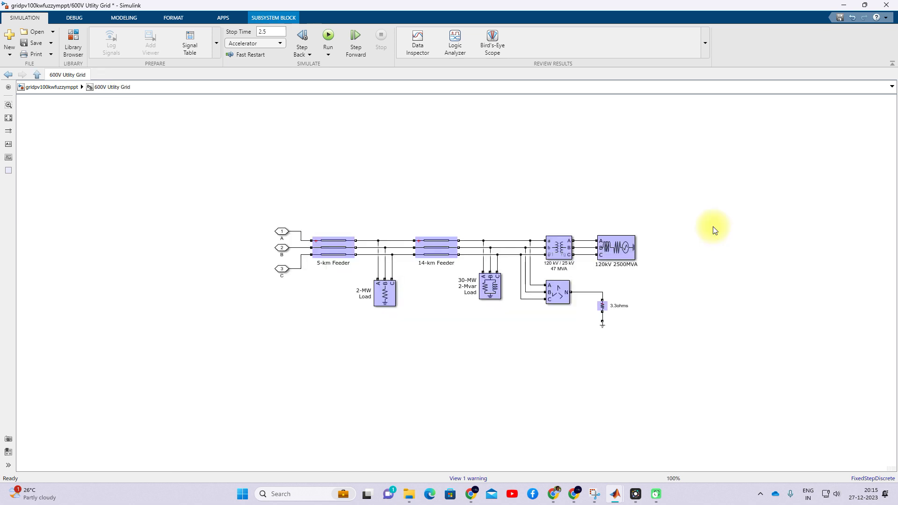
{"action": "left_click", "coordinate": [37, 74]}
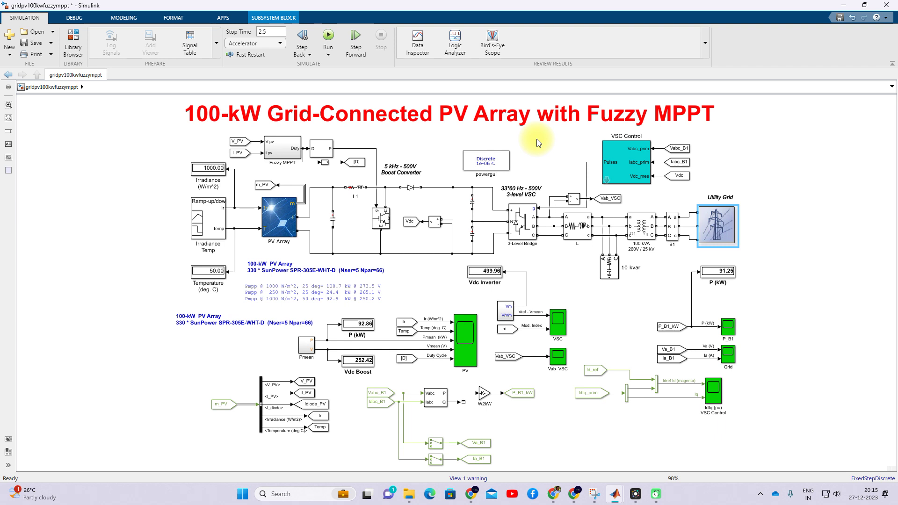
{"action": "left_click", "coordinate": [524, 221]}
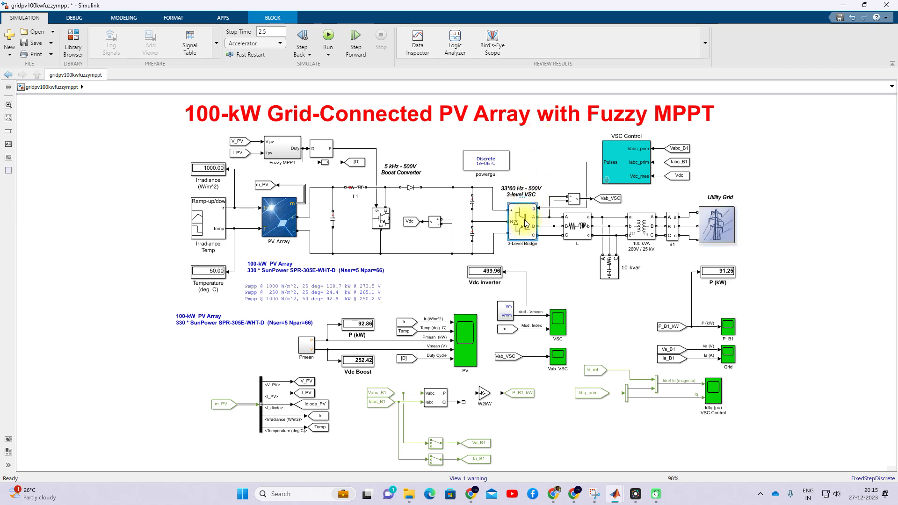
Step: Check the voltage and current signal labels Vabc_B1 and Iabc_B1 in block B1's parameters and close them
{"action": "double_click", "coordinate": [674, 230]}
{"action": "double_click", "coordinate": [475, 220]}
{"action": "double_click", "coordinate": [475, 284]}
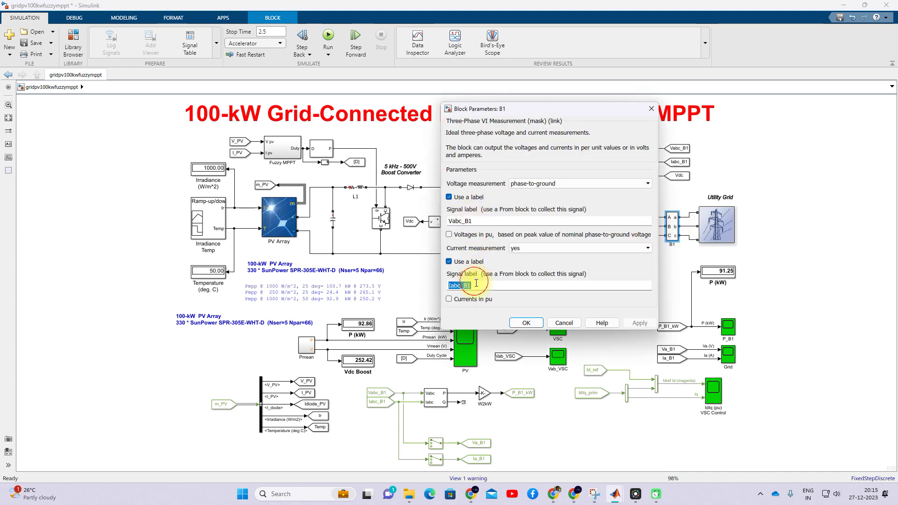
{"action": "left_click", "coordinate": [525, 323]}
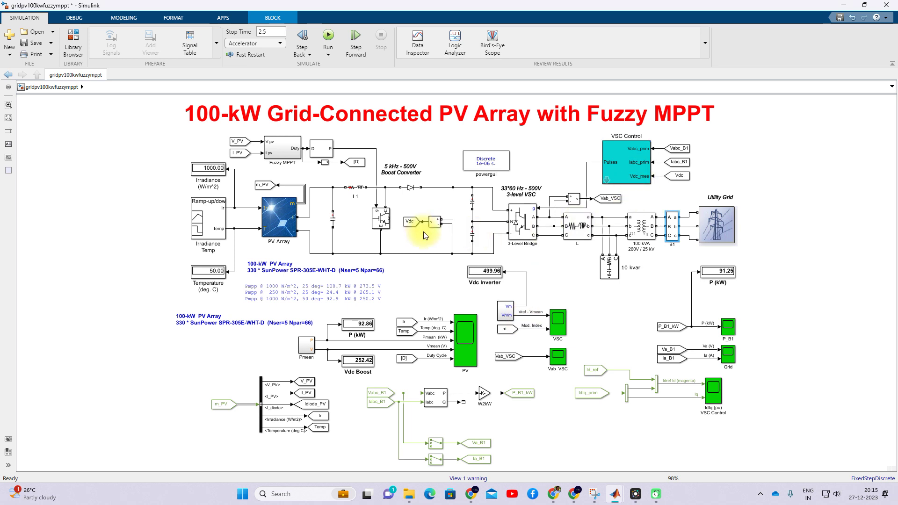
Step: Circle the Vdc tag and its voltage measurement block with the pen and leave pen mode
{"action": "key", "text": "F9"}
{"action": "mouse_move", "coordinate": [431, 208]}
{"action": "left_mouse_down"}
{"action": "mouse_move", "coordinate": [400, 220]}
{"action": "mouse_move", "coordinate": [446, 227]}
{"action": "left_mouse_up"}
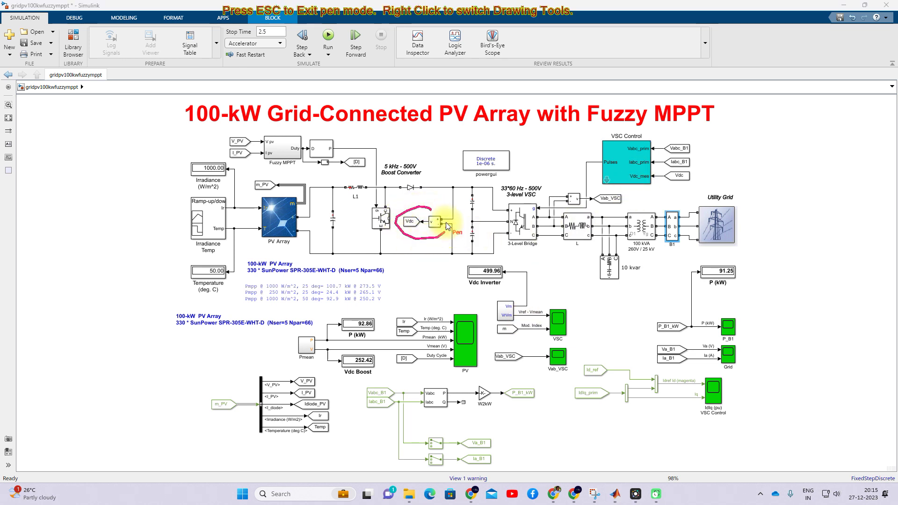
{"action": "key", "text": "Escape"}
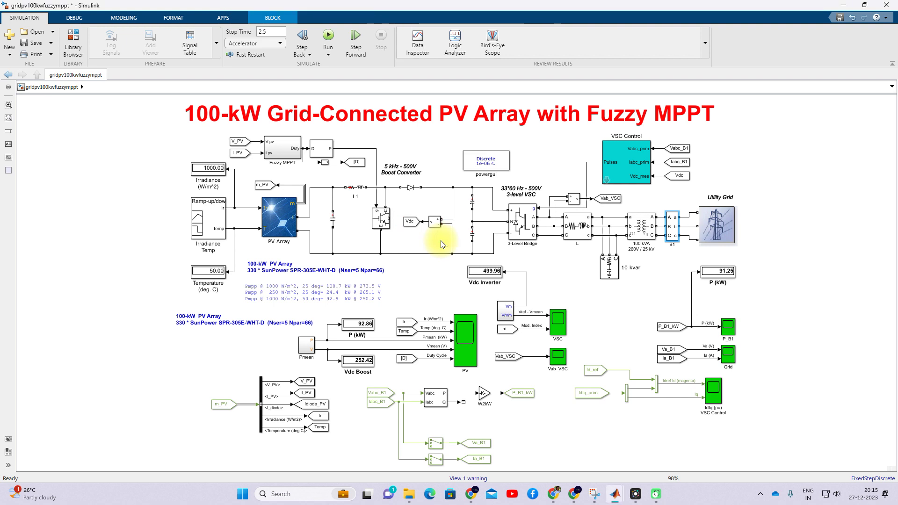
Step: Open the VSC Control subsystem and mark the Vdc_mes and Vdc_ref inputs of the VDC Regulator with the pen
{"action": "double_click", "coordinate": [608, 178]}
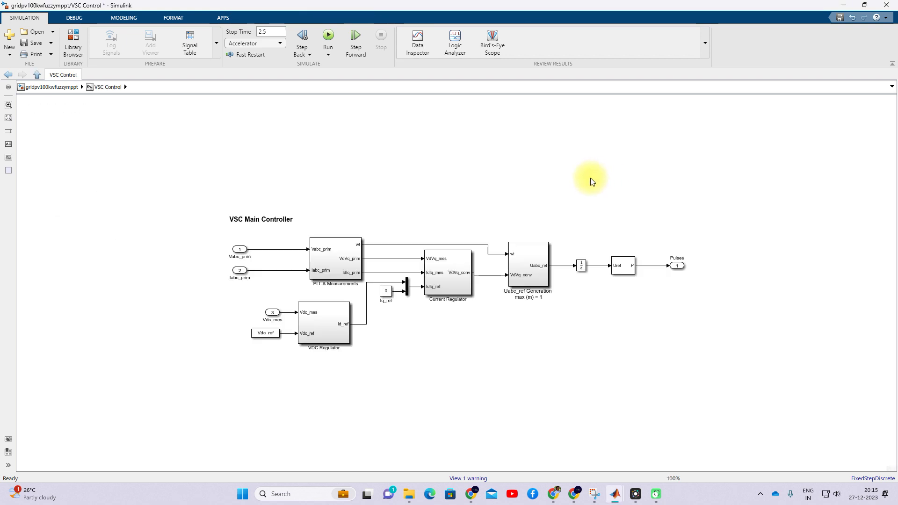
{"action": "left_click", "coordinate": [338, 328]}
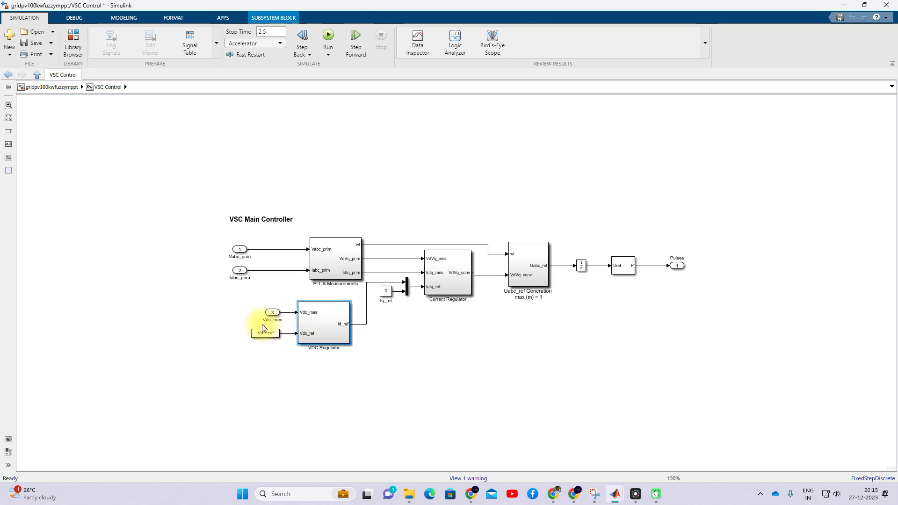
{"action": "key", "text": "F10"}
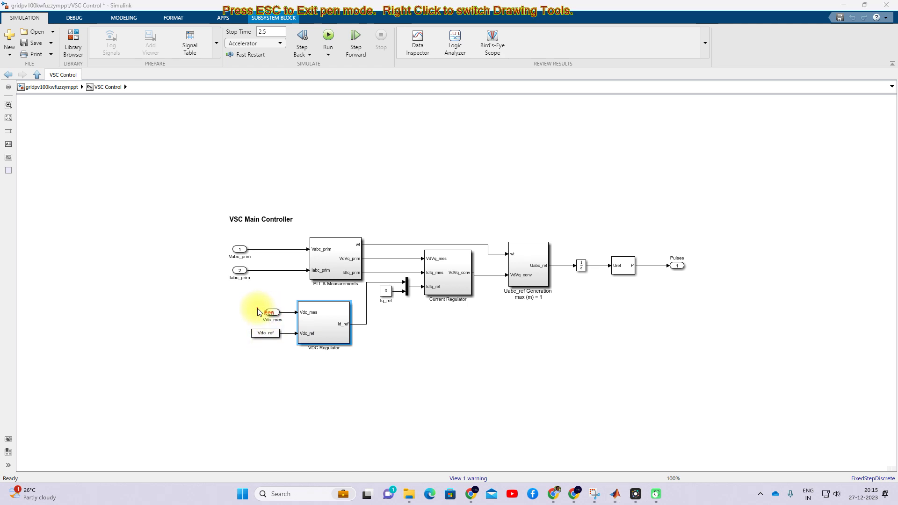
{"action": "left_click_drag", "start_coordinate": [251, 310], "coordinate": [286, 300]}
{"action": "left_click_drag", "start_coordinate": [242, 332], "coordinate": [269, 327]}
{"action": "key", "text": "Escape"}
Step: Look inside the VDC Regulator, return to VSC Control, and mark its Id_ref output line and the Iq_ref constant with the pen
{"action": "double_click", "coordinate": [325, 327]}
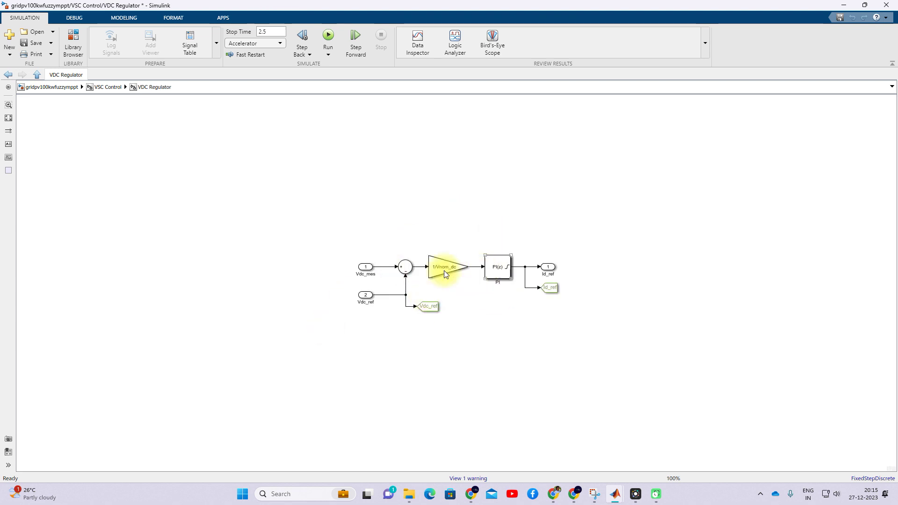
{"action": "left_click", "coordinate": [38, 75]}
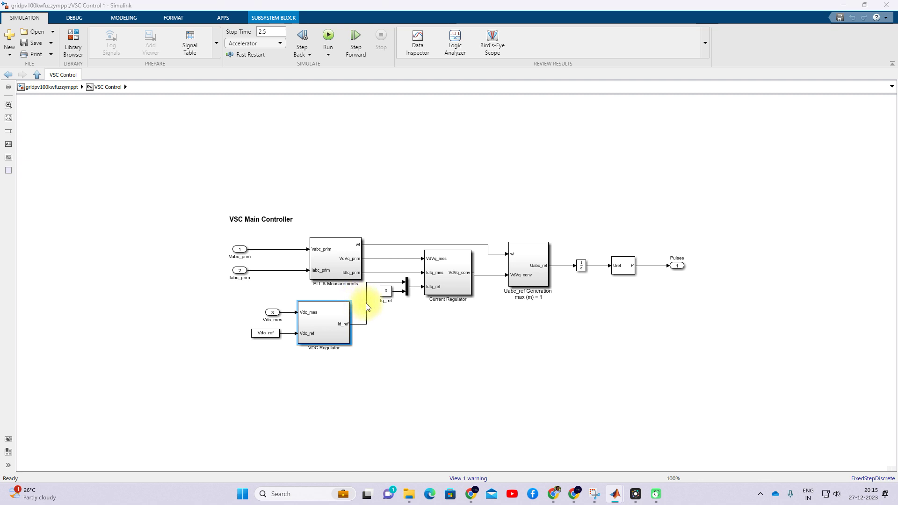
{"action": "key", "text": "ctrl+shift+p"}
{"action": "left_click_drag", "start_coordinate": [361, 304], "coordinate": [372, 300]}
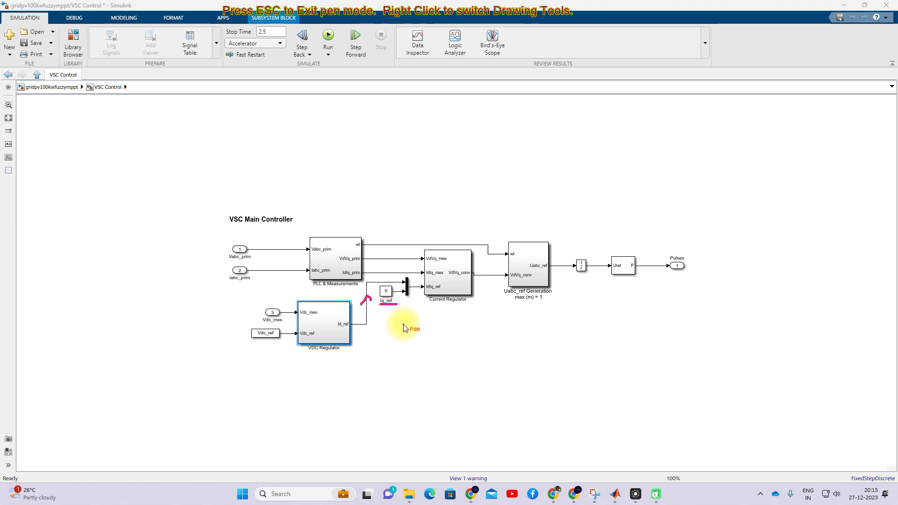
{"action": "key", "text": "Escape"}
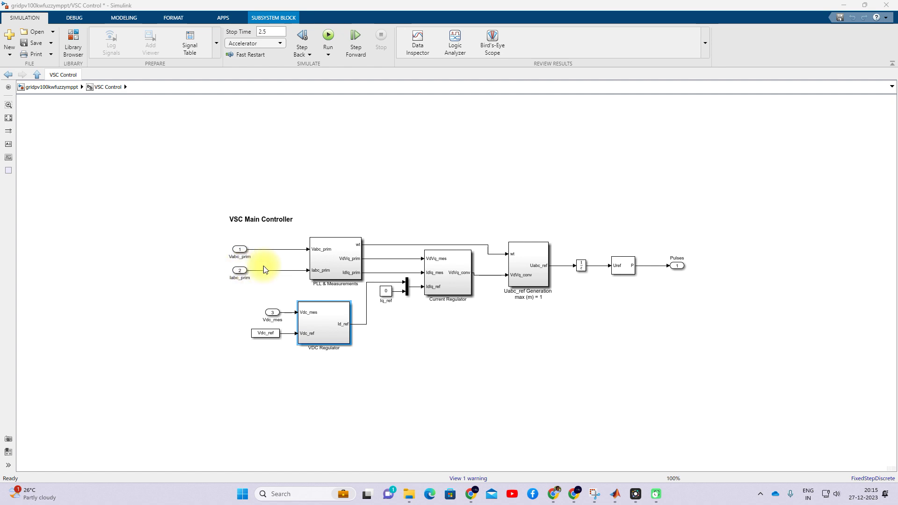
Step: Look inside PLL & Measurements, return to VSC Control, and open the Current Regulator subsystem
{"action": "double_click", "coordinate": [329, 255]}
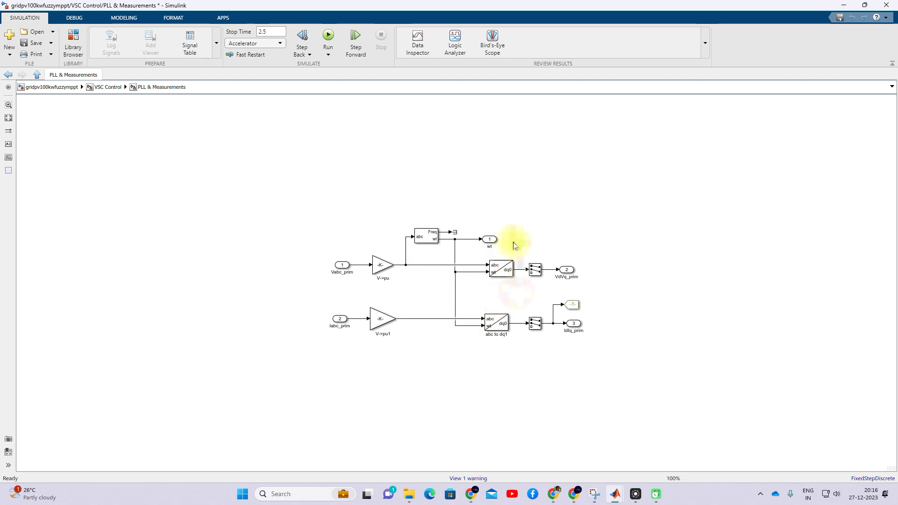
{"action": "left_click", "coordinate": [37, 75]}
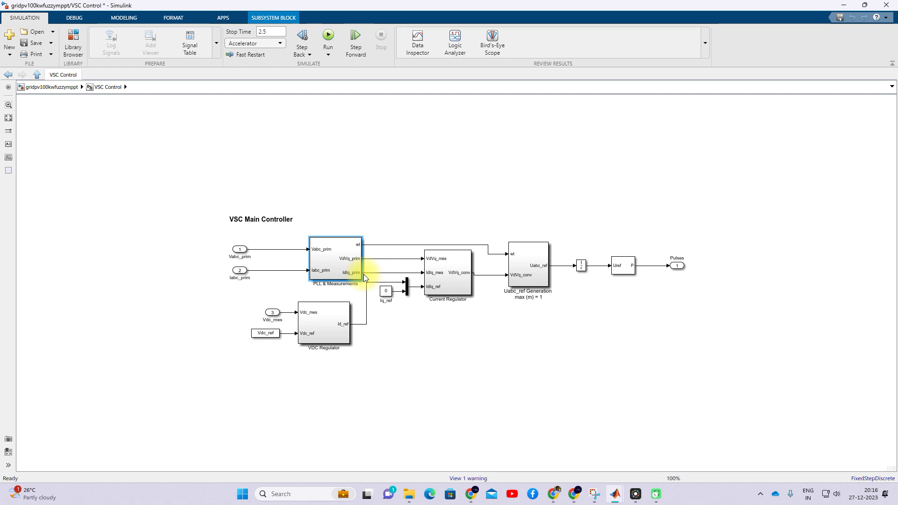
{"action": "double_click", "coordinate": [451, 270]}
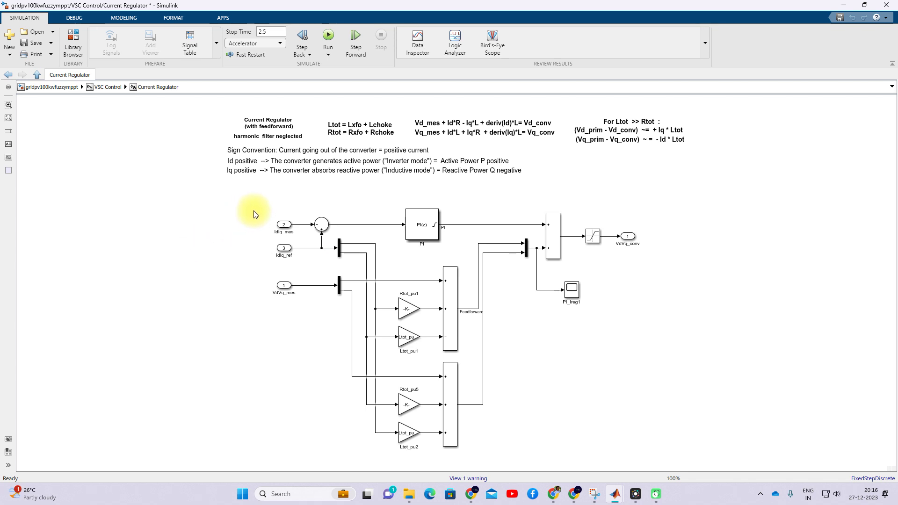
Step: Point out the IdIq_ref and IdIq_mes inputs, the PI block and the feedforward blocks, and return to VSC Control
{"action": "left_click", "coordinate": [283, 249]}
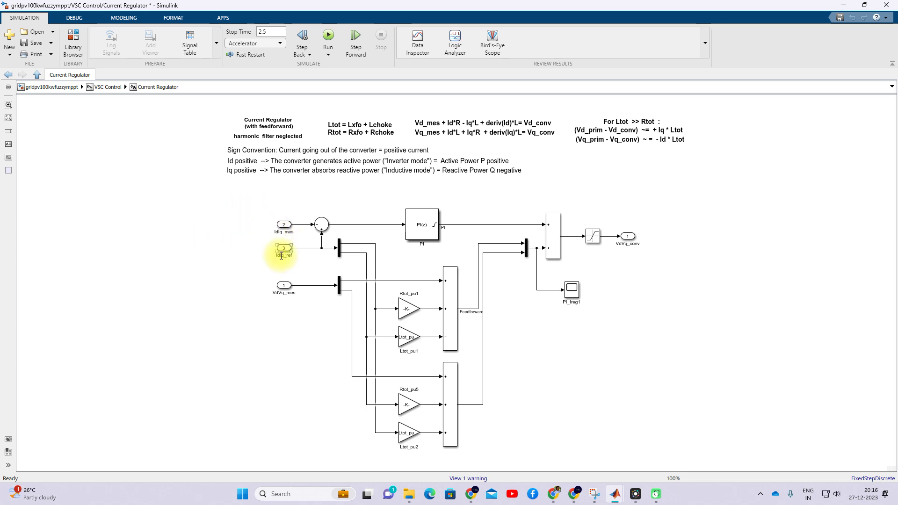
{"action": "left_click", "coordinate": [286, 228]}
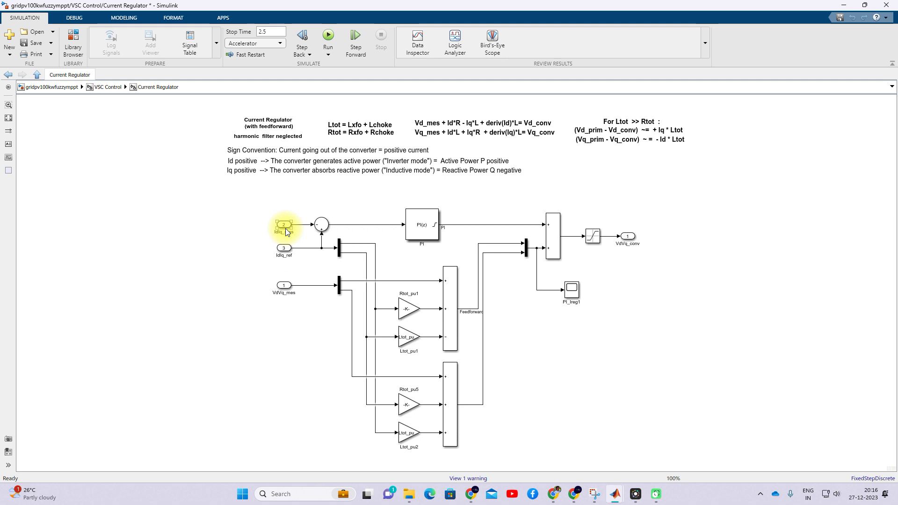
{"action": "left_click", "coordinate": [456, 238]}
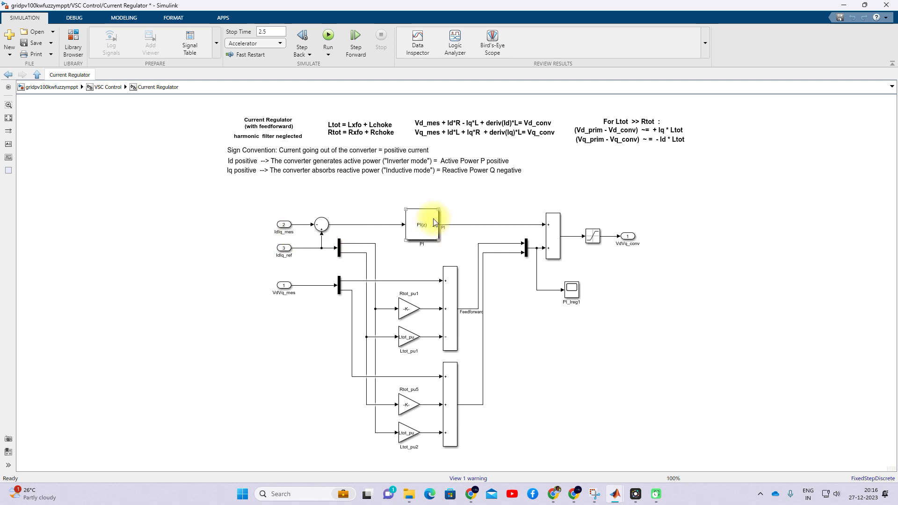
{"action": "left_click", "coordinate": [428, 232]}
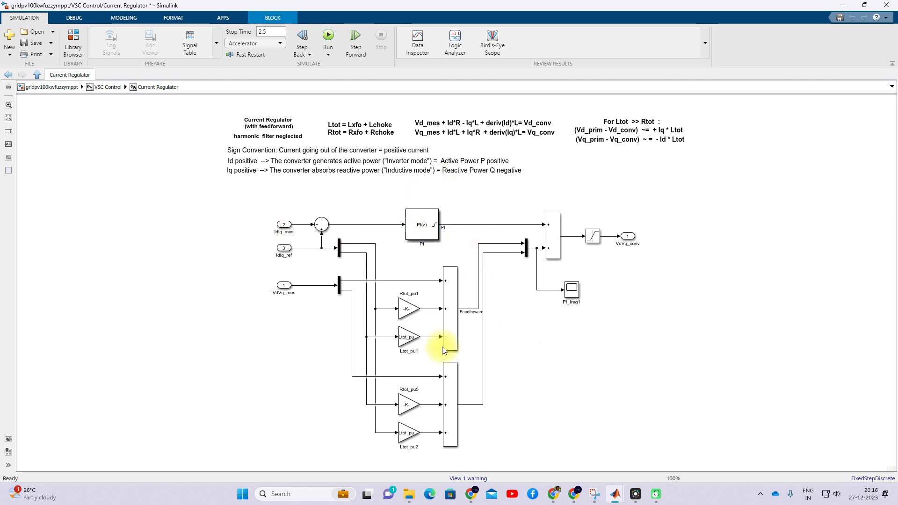
{"action": "left_click_drag", "start_coordinate": [267, 257], "coordinate": [510, 445]}
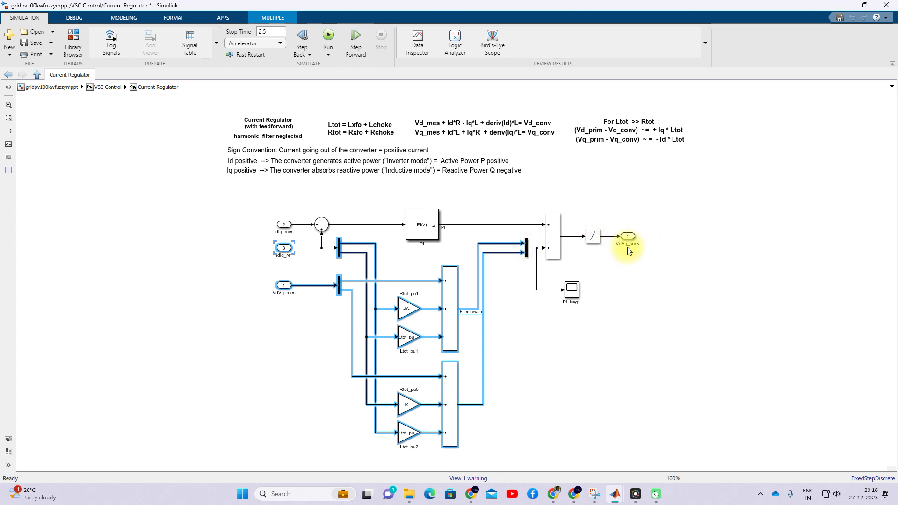
{"action": "left_click", "coordinate": [37, 74]}
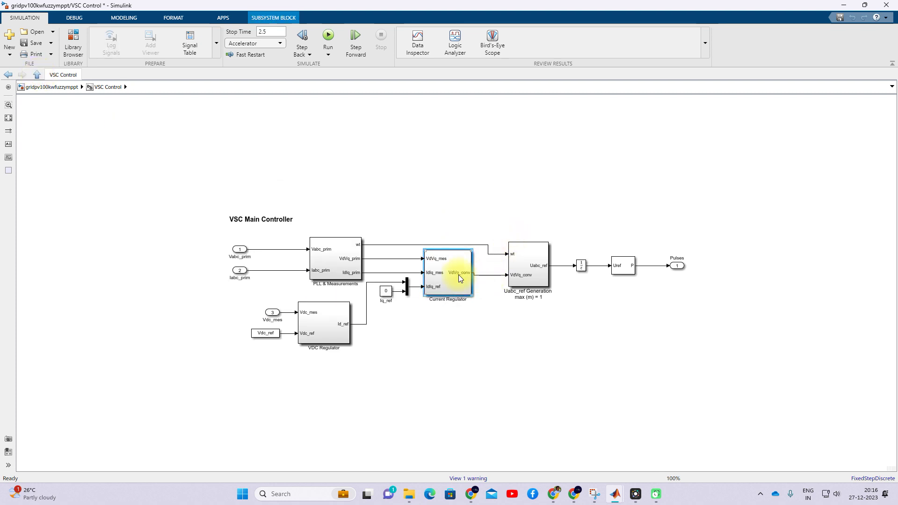
Step: Point out Uabc_ref Generation, check the PWM Generator (3-Level) parameters, and return to the top-level model
{"action": "left_click", "coordinate": [616, 268]}
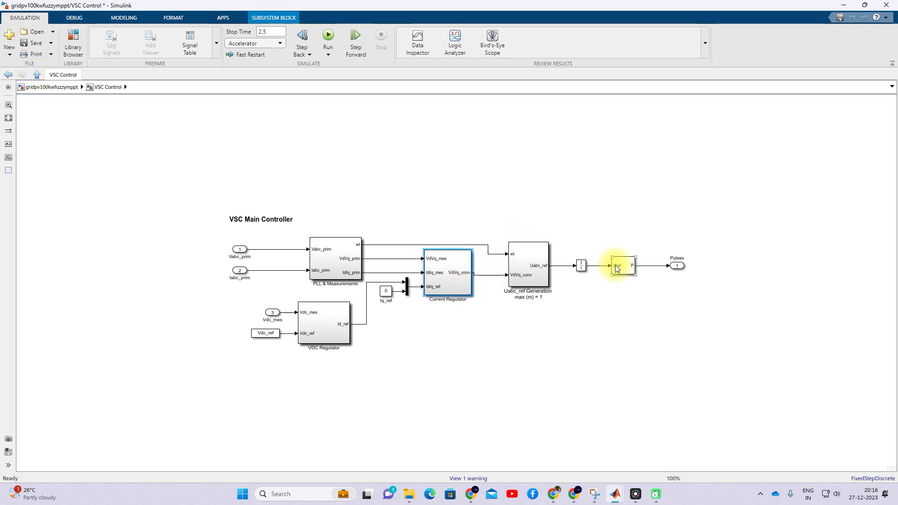
{"action": "left_click", "coordinate": [532, 252]}
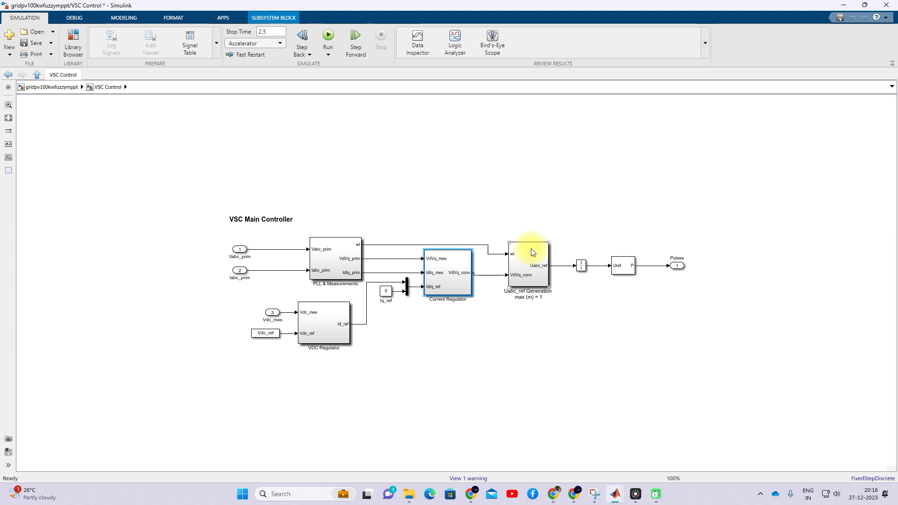
{"action": "left_click", "coordinate": [627, 273]}
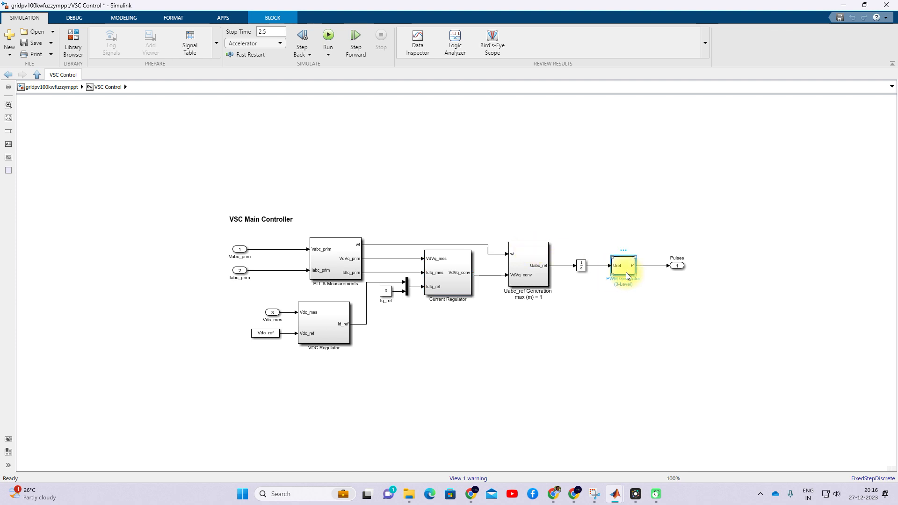
{"action": "double_click", "coordinate": [626, 272]}
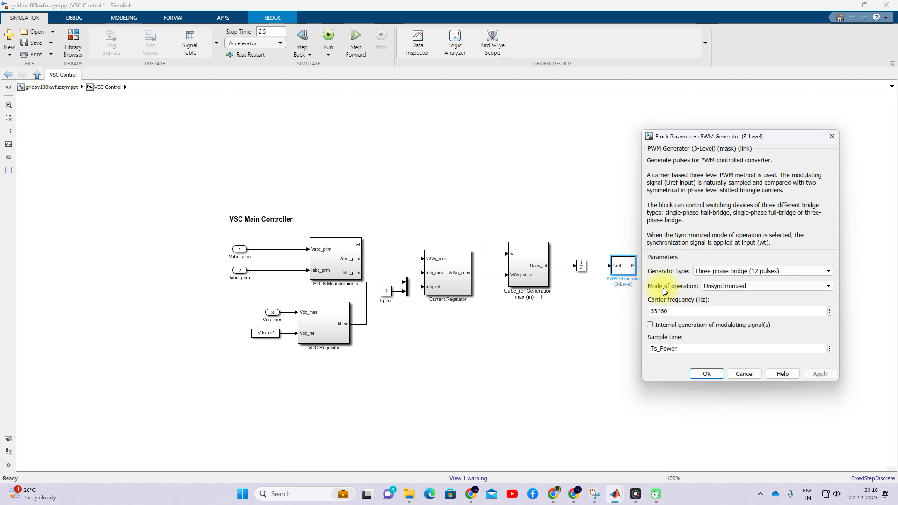
{"action": "left_click", "coordinate": [701, 374]}
{"action": "left_click", "coordinate": [617, 290]}
{"action": "left_click", "coordinate": [38, 75]}
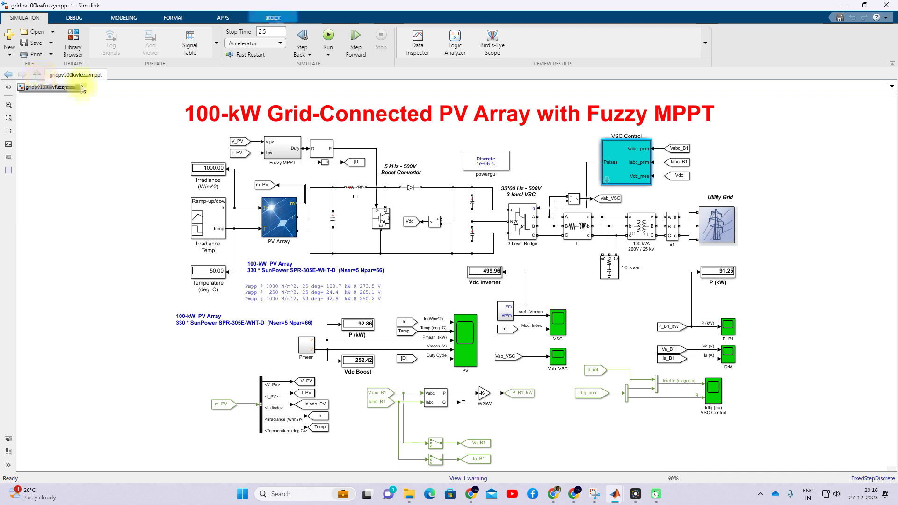
Step: Point out the Pulses signal from VSC Control to the 3-Level Bridge and select the PV scope
{"action": "left_click_drag", "start_coordinate": [586, 182], "coordinate": [525, 212]}
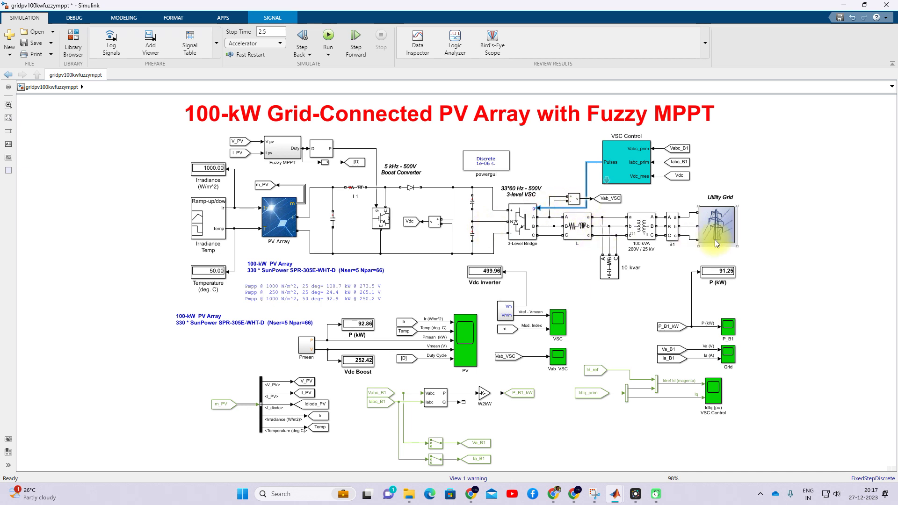
{"action": "left_click", "coordinate": [624, 285]}
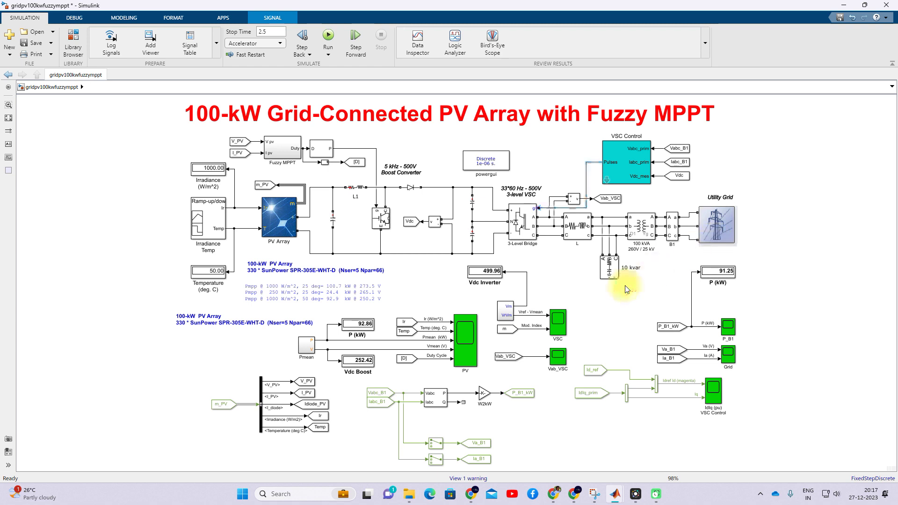
{"action": "left_click", "coordinate": [460, 342]}
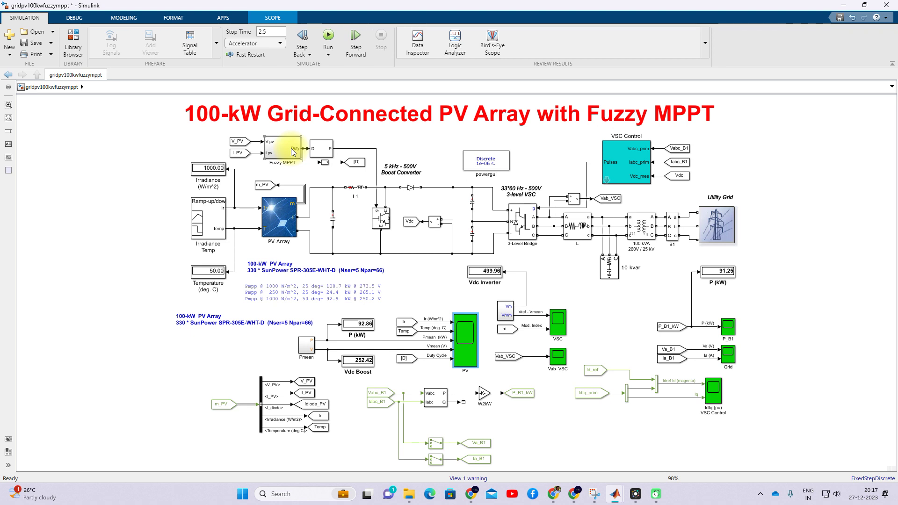
Step: Circle the DC-link capacitors with the pen and draw arrows to the VSC scope's Vref - Vmean and Mod. Index signals
{"action": "mouse_move", "coordinate": [559, 322]}
{"action": "left_mouse_down"}
{"action": "mouse_move", "coordinate": [585, 319]}
{"action": "mouse_move", "coordinate": [578, 325]}
{"action": "left_mouse_up"}
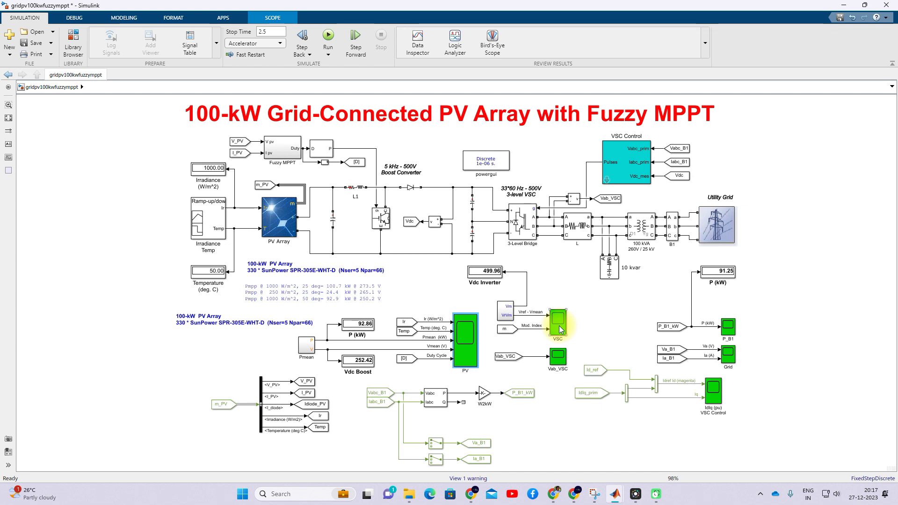
{"action": "left_click", "coordinate": [467, 230]}
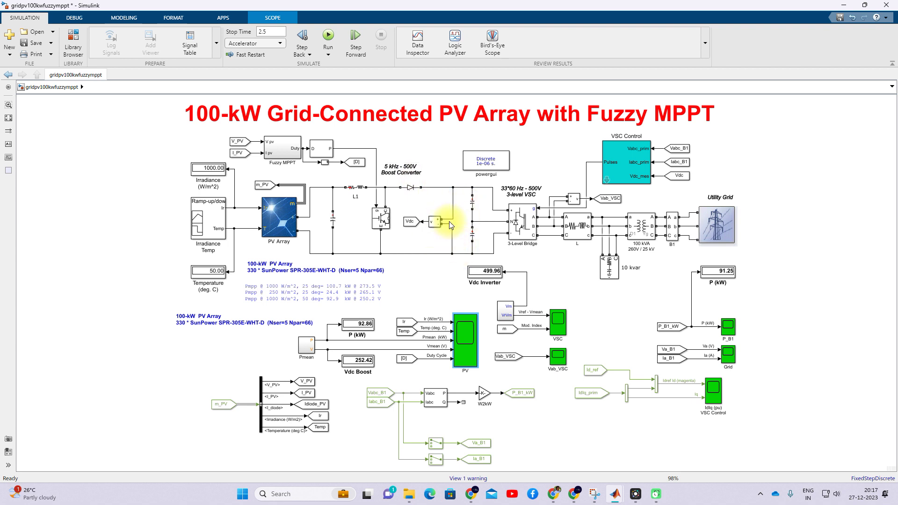
{"action": "key", "text": "ctrl+alt+p"}
{"action": "mouse_move", "coordinate": [477, 181]}
{"action": "left_mouse_down"}
{"action": "mouse_move", "coordinate": [445, 208]}
{"action": "mouse_move", "coordinate": [543, 286]}
{"action": "mouse_move", "coordinate": [541, 308]}
{"action": "left_mouse_up"}
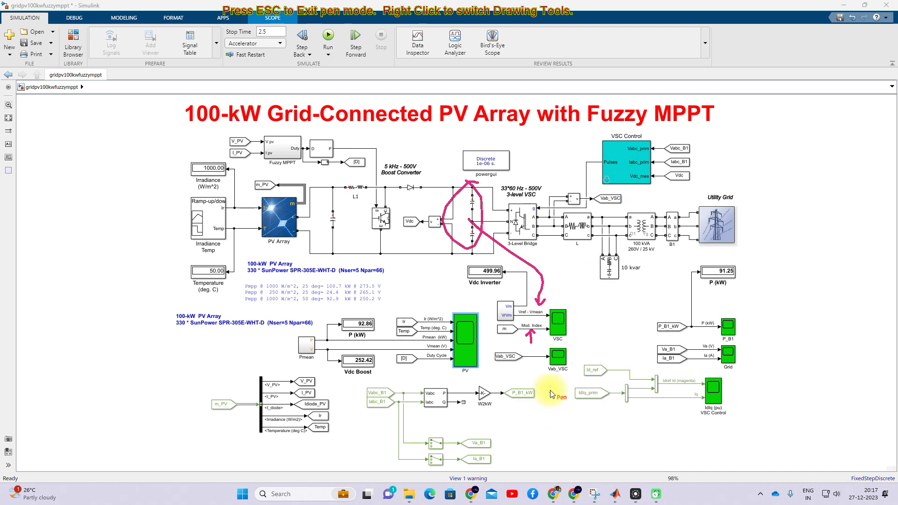
{"action": "key", "text": "Escape"}
Step: View the Vab_VSC scope and trace its source from the Vab_VSC tag near the 3-Level Bridge with the pen
{"action": "double_click", "coordinate": [557, 358]}
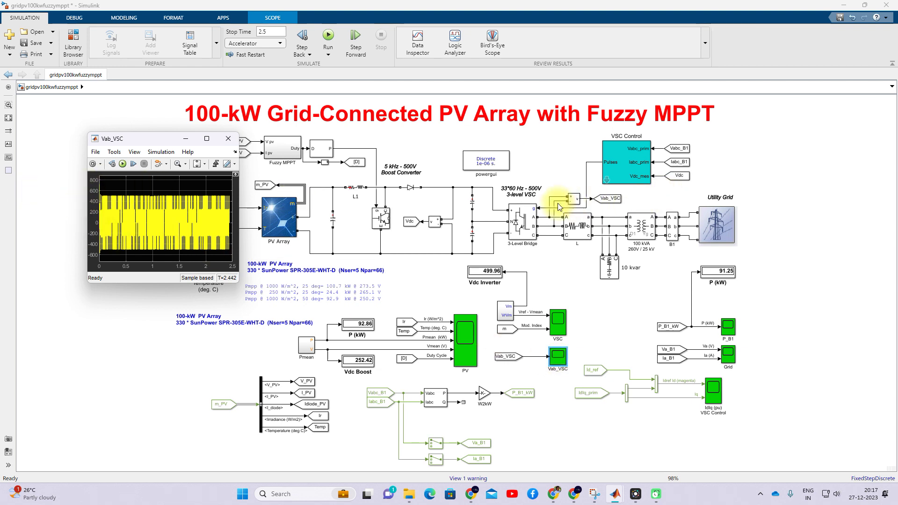
{"action": "key", "text": "F10"}
{"action": "mouse_move", "coordinate": [611, 203]}
{"action": "left_mouse_down"}
{"action": "mouse_move", "coordinate": [599, 297]}
{"action": "mouse_move", "coordinate": [583, 345]}
{"action": "left_mouse_up"}
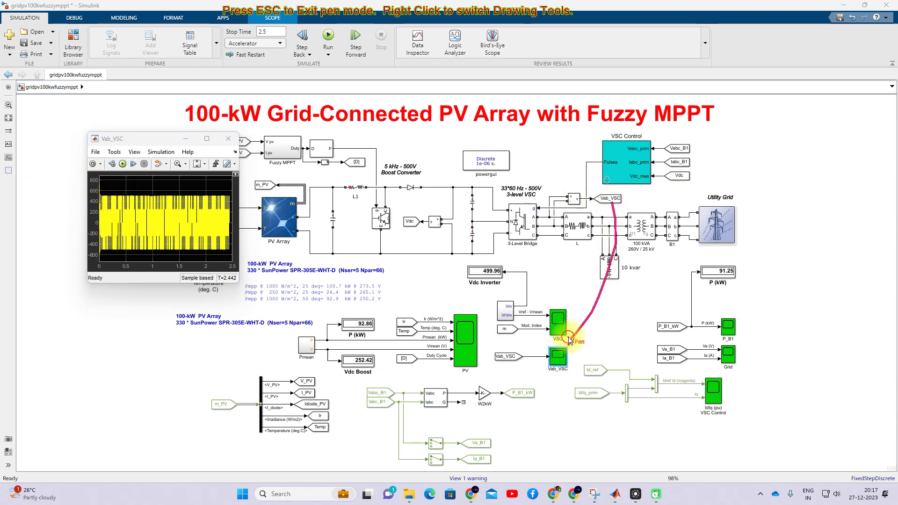
{"action": "key", "text": "Escape"}
Step: Review the waveforms in the P_B1, Grid, and IdIq (pu) VSC Control scopes and return to the model
{"action": "double_click", "coordinate": [728, 327]}
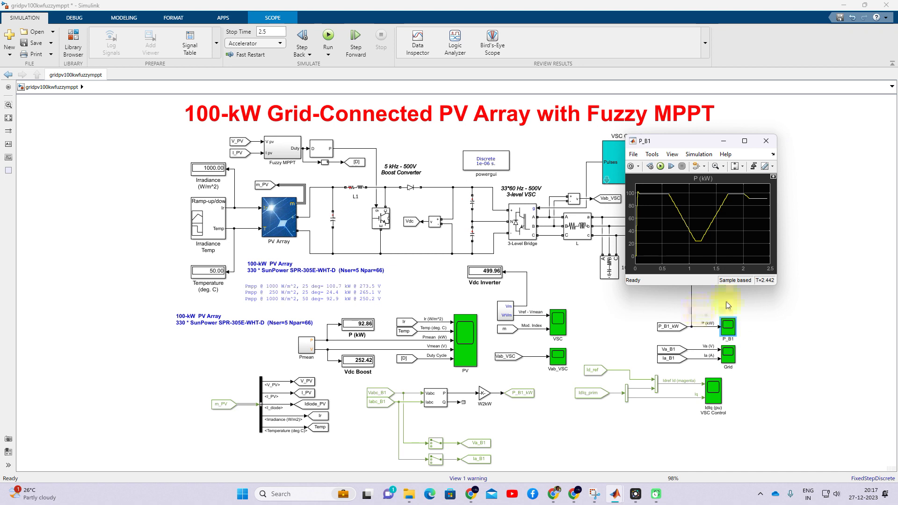
{"action": "left_click", "coordinate": [750, 369]}
{"action": "double_click", "coordinate": [731, 355]}
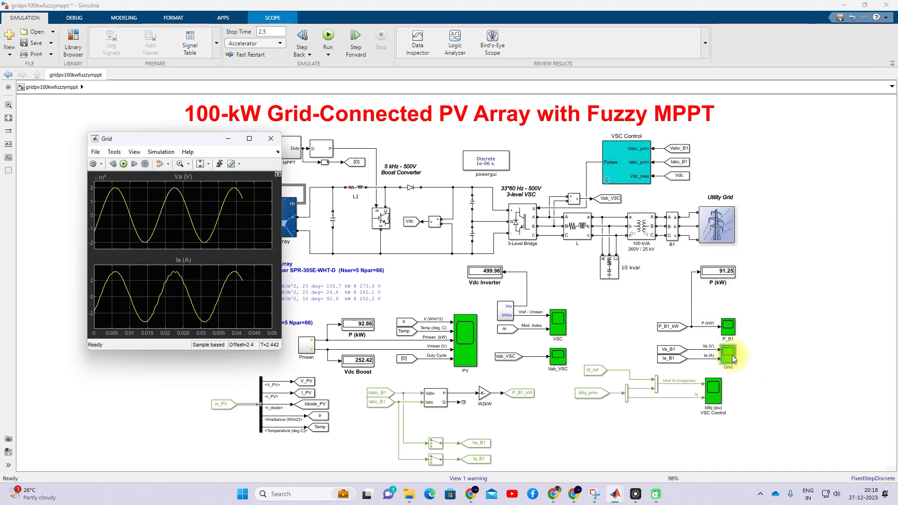
{"action": "left_click", "coordinate": [713, 395]}
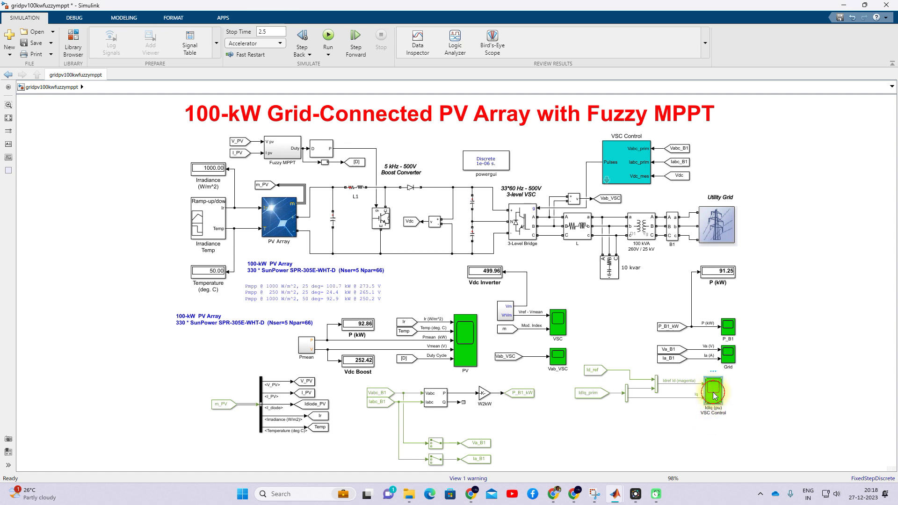
{"action": "double_click", "coordinate": [713, 394]}
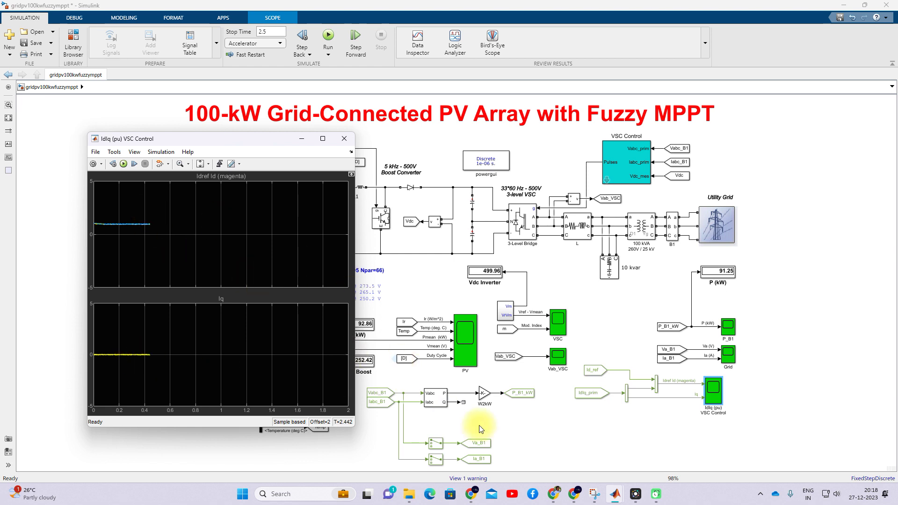
{"action": "left_click", "coordinate": [566, 450]}
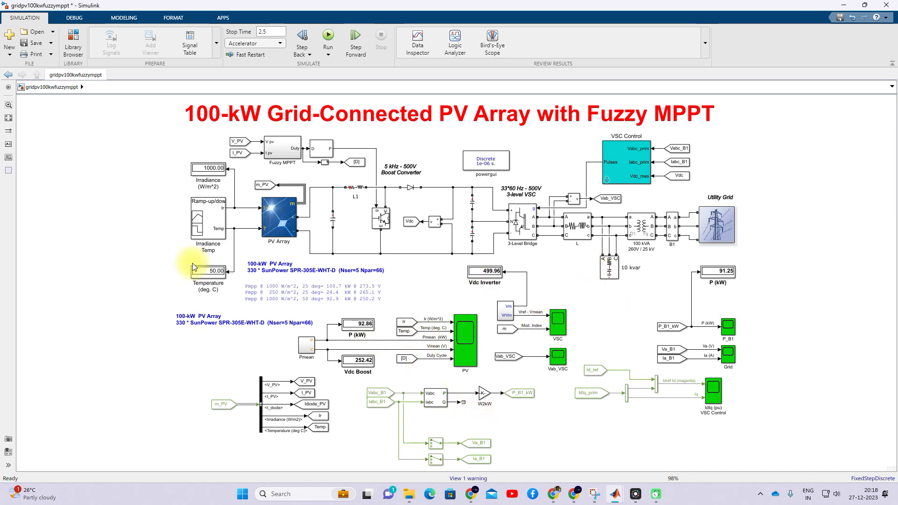
Step: View the Ramp-up/down irradiance and temperature profiles in the Irradiance Temp Signal Builder block, and close it
{"action": "left_click", "coordinate": [206, 224]}
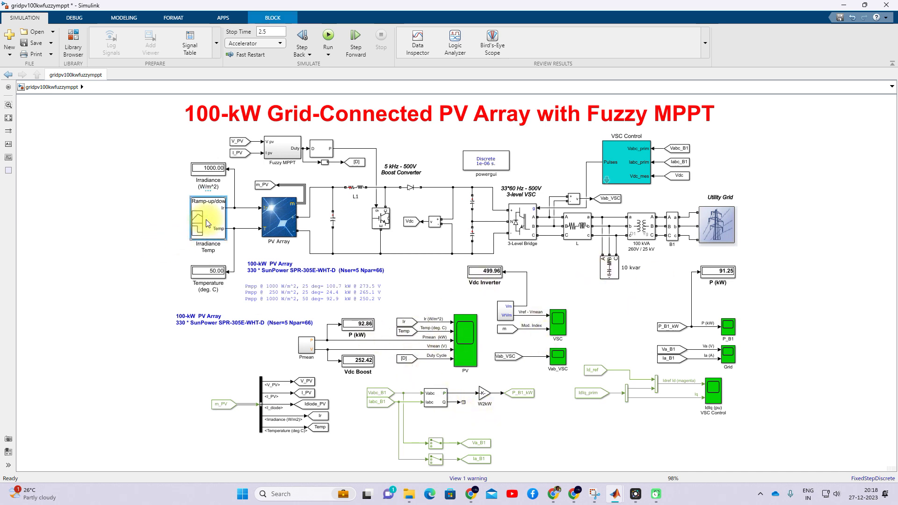
{"action": "double_click", "coordinate": [206, 223]}
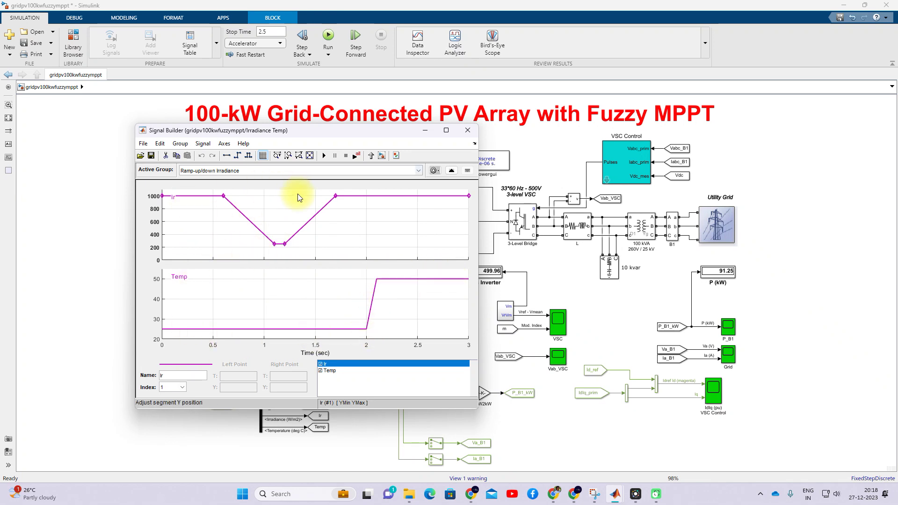
{"action": "left_click", "coordinate": [468, 131]}
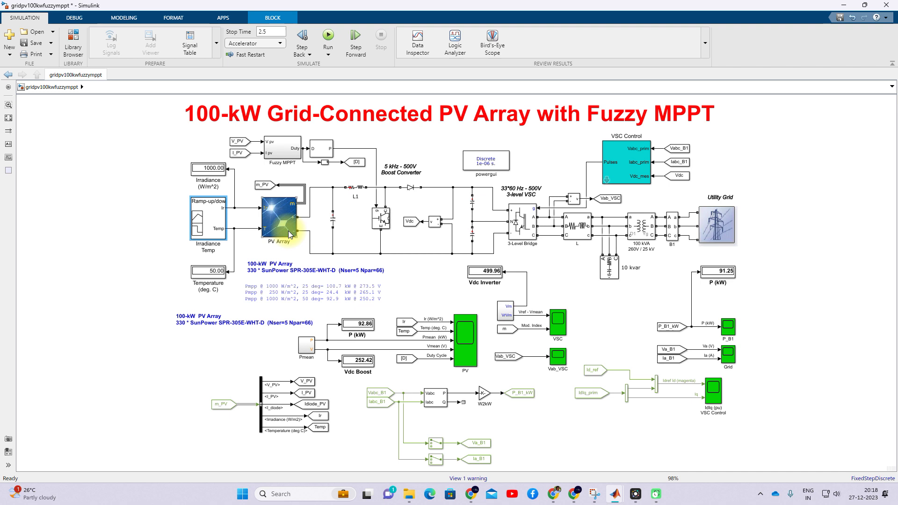
Step: Switch to the gridpv100kwpomppt model, open the code of its PandO1 function block, and enlarge the code editor area
{"action": "mouse_move", "coordinate": [614, 497]}
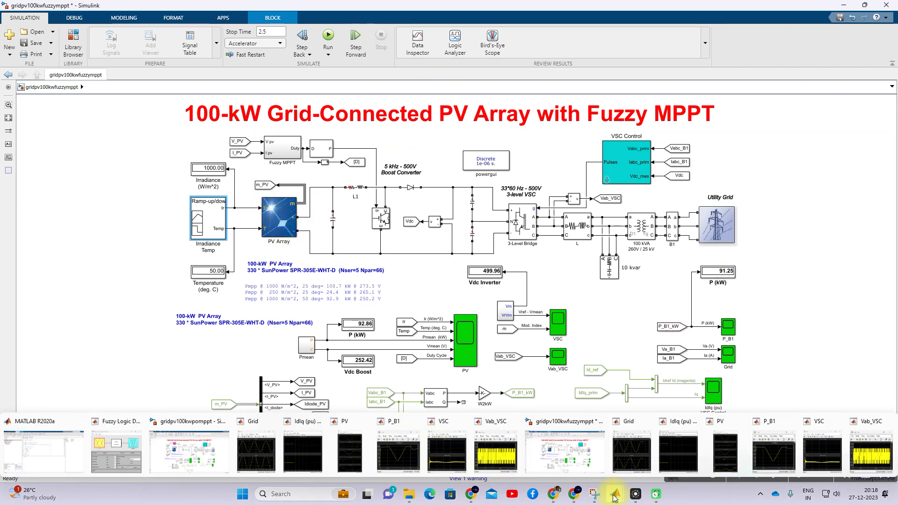
{"action": "left_click", "coordinate": [170, 442]}
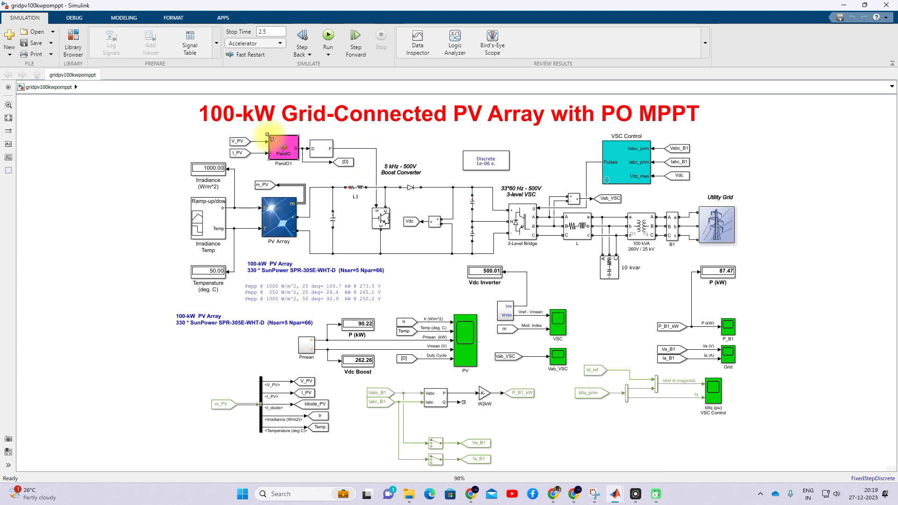
{"action": "left_click", "coordinate": [287, 157]}
{"action": "double_click", "coordinate": [287, 156]}
{"action": "scroll", "coordinate": [387, 173], "scroll_direction": "down", "scroll_amount": 3}
{"action": "scroll", "coordinate": [387, 173], "scroll_direction": "up", "scroll_amount": 3}
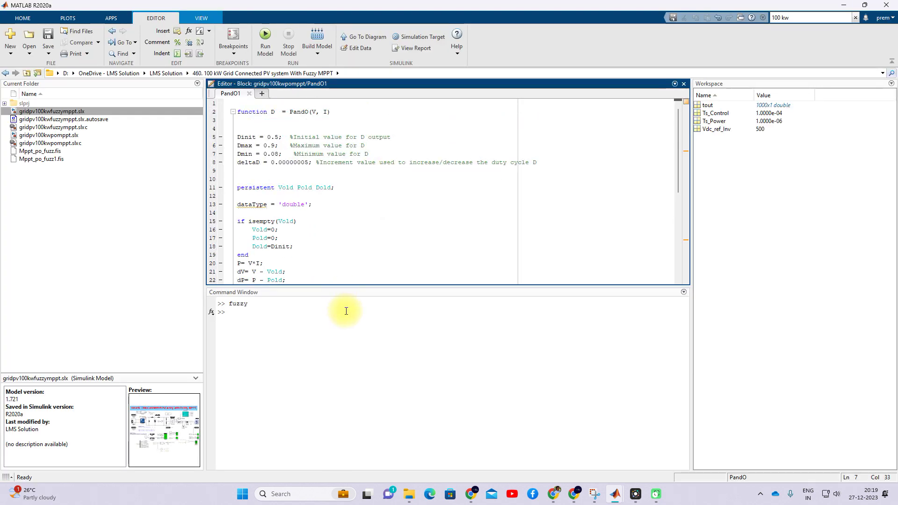
{"action": "left_click_drag", "start_coordinate": [351, 286], "coordinate": [357, 372]}
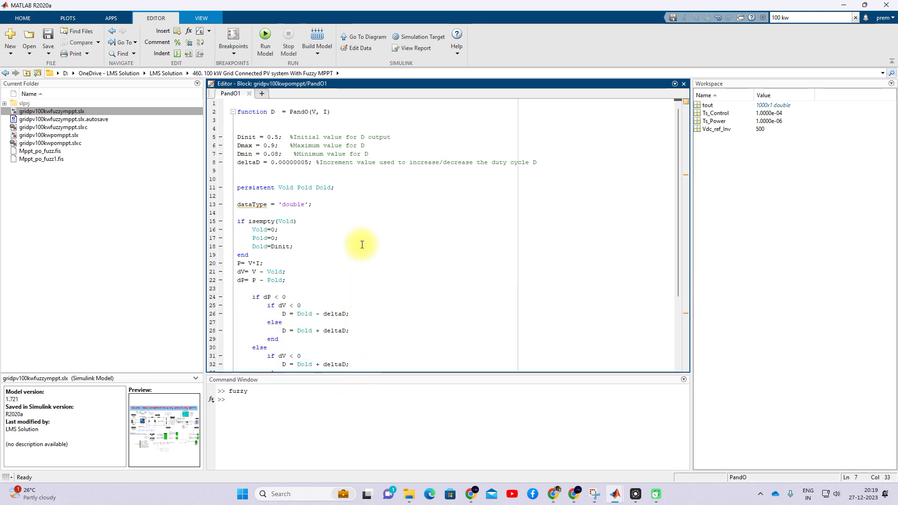
Step: Review the PandO code and highlight the power calculation, dP, and the dP and dV conditions
{"action": "scroll", "coordinate": [363, 234], "scroll_direction": "down", "scroll_amount": 3}
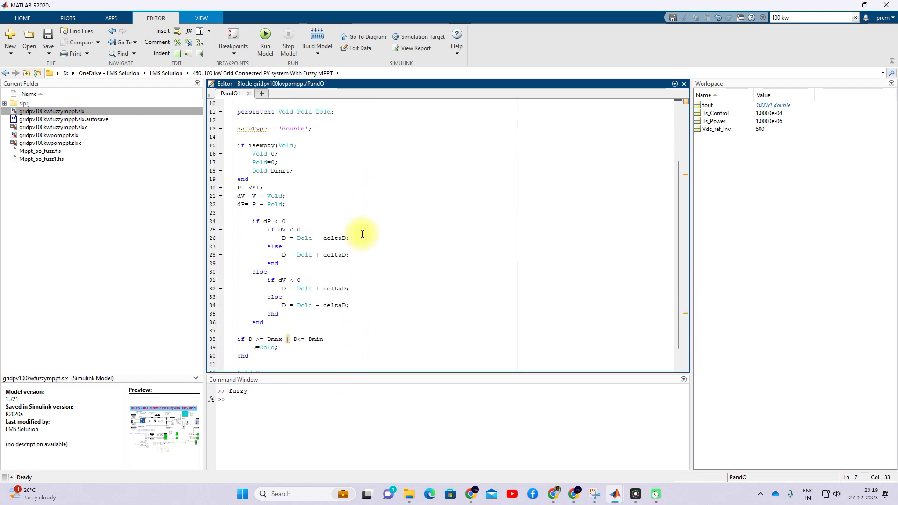
{"action": "scroll", "coordinate": [362, 234], "scroll_direction": "down", "scroll_amount": 1}
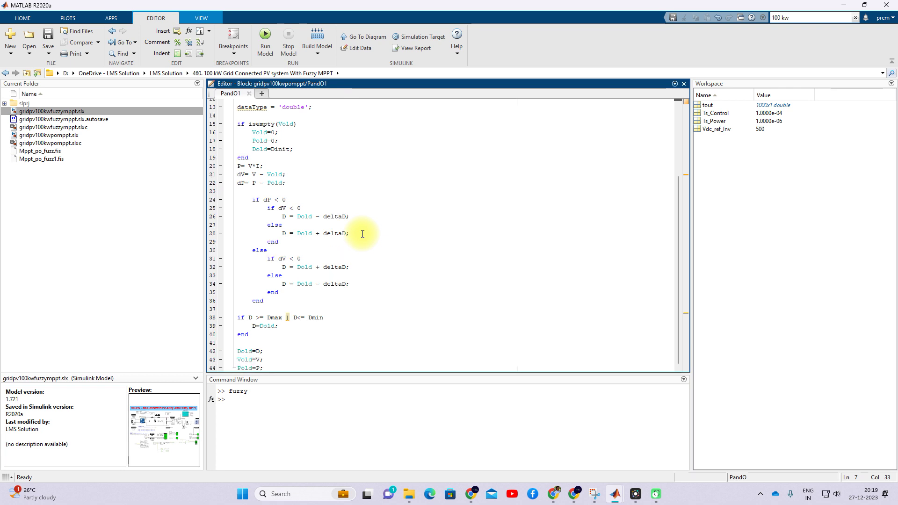
{"action": "left_click_drag", "start_coordinate": [237, 166], "coordinate": [259, 166]}
{"action": "double_click", "coordinate": [241, 183]}
{"action": "double_click", "coordinate": [266, 200]}
{"action": "left_click_drag", "start_coordinate": [278, 208], "coordinate": [282, 209]}
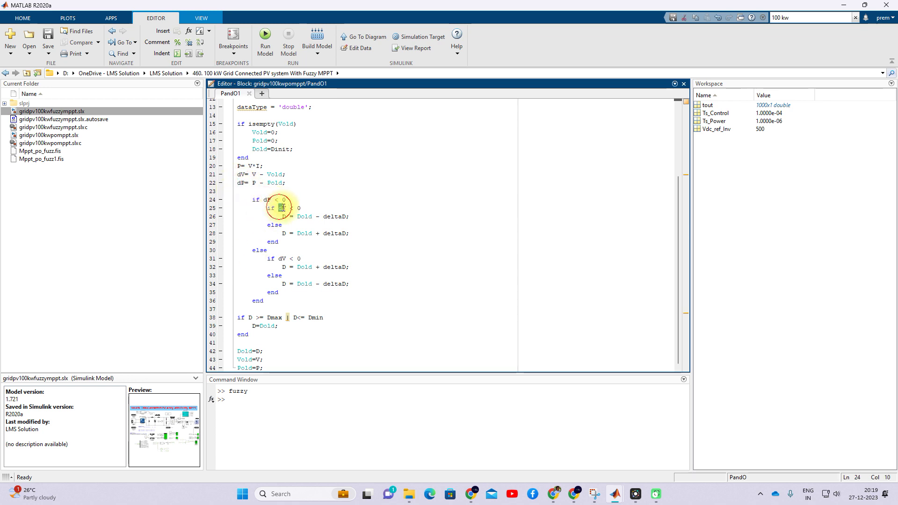
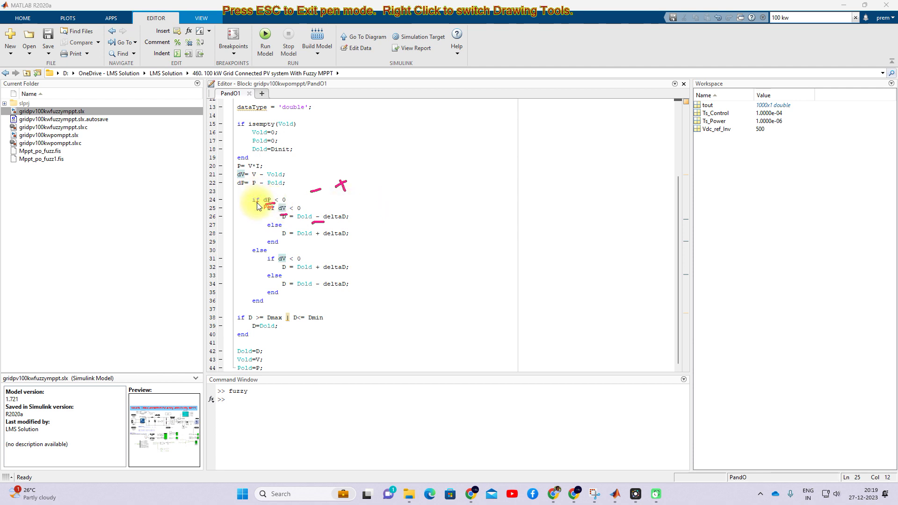
Step: Mark the dP and dV sign cases beside the dP < 0 branch, underline the plus in Dold + deltaD, and clear the marks
{"action": "mouse_move", "coordinate": [246, 204]}
{"action": "left_mouse_down"}
{"action": "mouse_move", "coordinate": [262, 219]}
{"action": "mouse_move", "coordinate": [272, 215]}
{"action": "mouse_move", "coordinate": [255, 221]}
{"action": "left_mouse_up"}
{"action": "left_click_drag", "start_coordinate": [312, 239], "coordinate": [322, 239]}
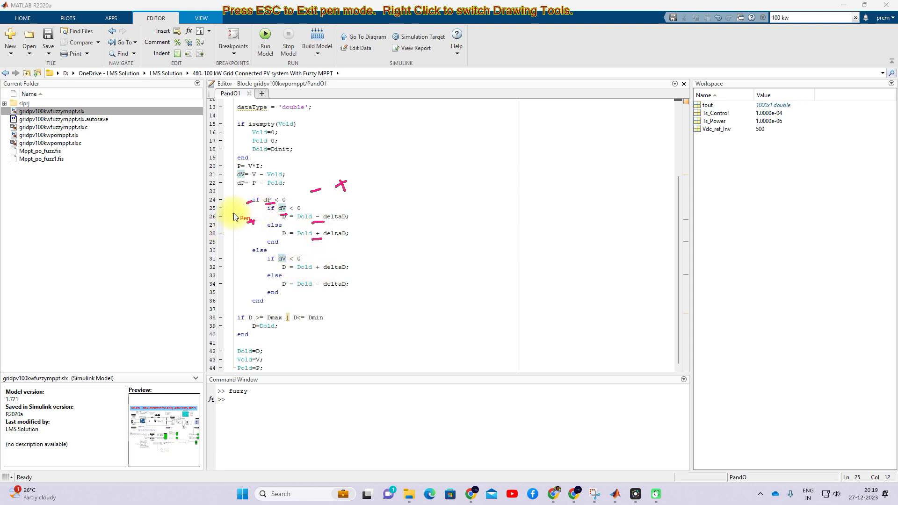
{"action": "left_click_drag", "start_coordinate": [229, 207], "coordinate": [238, 202]}
{"action": "left_click_drag", "start_coordinate": [232, 201], "coordinate": [242, 231]}
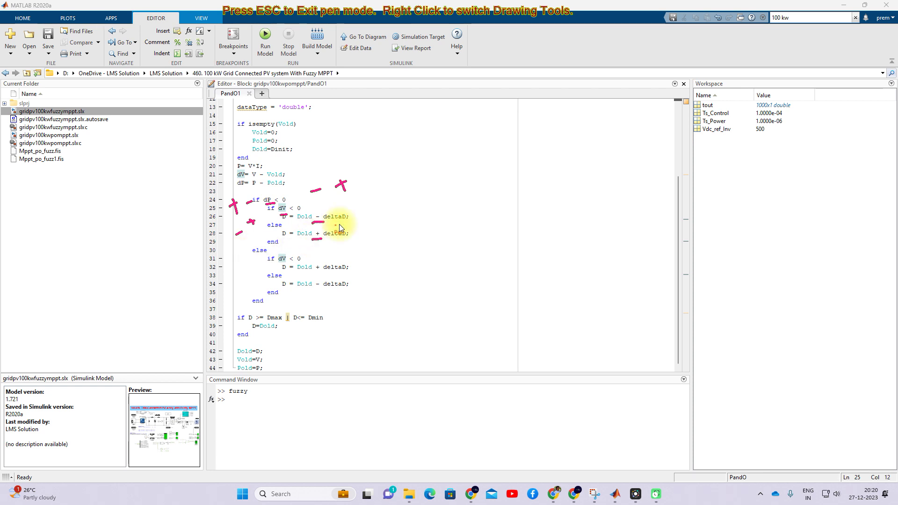
{"action": "key", "text": "Escape"}
Step: Write a pen table beside the code with ΔP signs + − + −, ΔV signs + − − + and D arrows ↓ ↓ ↑ ↑
{"action": "key", "text": "F10"}
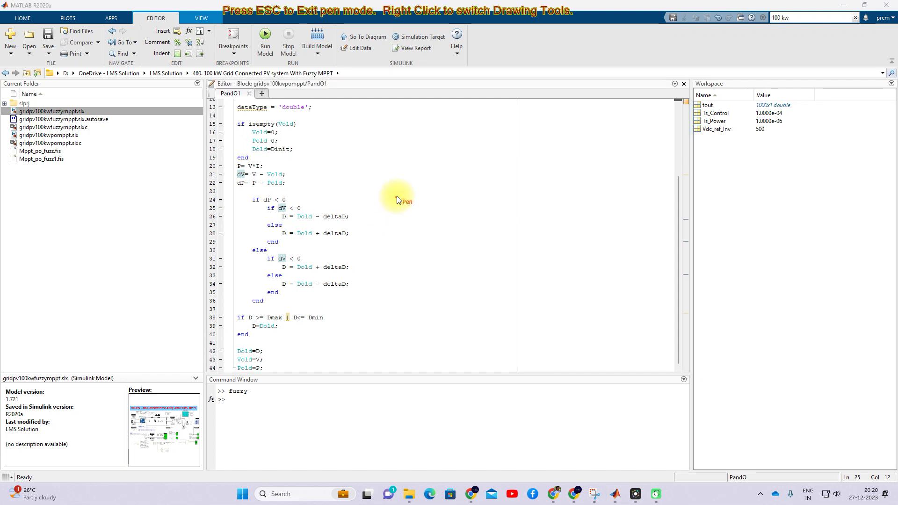
{"action": "mouse_move", "coordinate": [394, 209]}
{"action": "left_mouse_down"}
{"action": "mouse_move", "coordinate": [416, 206]}
{"action": "mouse_move", "coordinate": [417, 192]}
{"action": "mouse_move", "coordinate": [409, 221]}
{"action": "mouse_move", "coordinate": [417, 235]}
{"action": "mouse_move", "coordinate": [408, 238]}
{"action": "mouse_move", "coordinate": [428, 212]}
{"action": "left_mouse_up"}
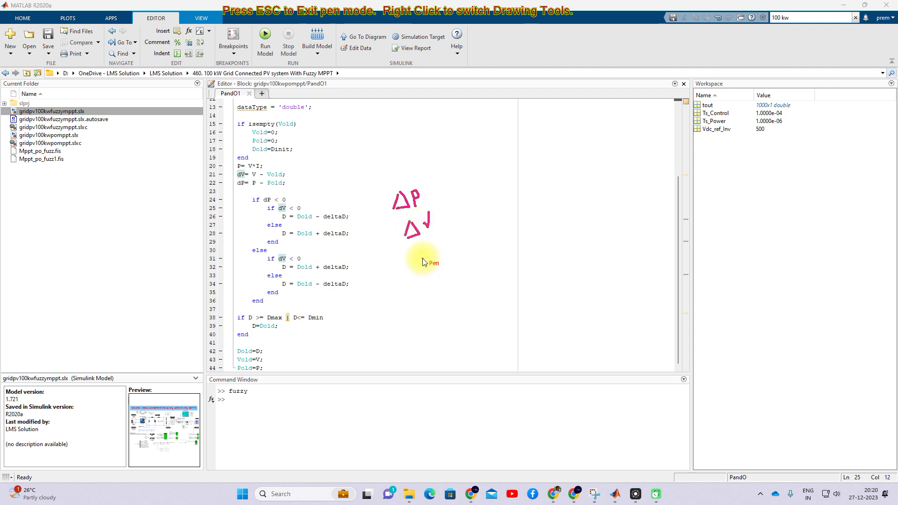
{"action": "left_click_drag", "start_coordinate": [431, 263], "coordinate": [427, 258]}
{"action": "left_click_drag", "start_coordinate": [443, 186], "coordinate": [438, 193]}
{"action": "mouse_move", "coordinate": [439, 208]}
{"action": "left_mouse_down"}
{"action": "mouse_move", "coordinate": [447, 206]}
{"action": "mouse_move", "coordinate": [457, 249]}
{"action": "left_mouse_up"}
{"action": "mouse_move", "coordinate": [452, 178]}
{"action": "left_mouse_down"}
{"action": "mouse_move", "coordinate": [467, 194]}
{"action": "mouse_move", "coordinate": [476, 238]}
{"action": "mouse_move", "coordinate": [478, 228]}
{"action": "left_mouse_up"}
{"action": "left_click_drag", "start_coordinate": [477, 167], "coordinate": [486, 186]}
{"action": "left_click_drag", "start_coordinate": [495, 228], "coordinate": [497, 218]}
{"action": "left_click_drag", "start_coordinate": [487, 165], "coordinate": [498, 185]}
{"action": "left_click_drag", "start_coordinate": [494, 180], "coordinate": [502, 180]}
{"action": "mouse_move", "coordinate": [508, 221]}
{"action": "left_mouse_down"}
{"action": "mouse_move", "coordinate": [507, 207]}
{"action": "mouse_move", "coordinate": [514, 211]}
{"action": "left_mouse_up"}
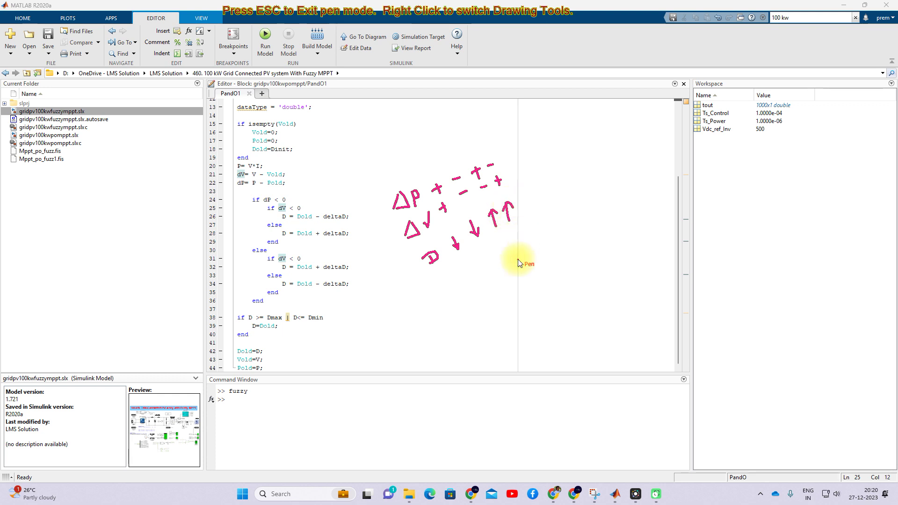
Step: Circle the pen table together with the if/else duty-cycle code, and leave pen mode to clear the drawing
{"action": "left_click_drag", "start_coordinate": [542, 166], "coordinate": [514, 156]}
{"action": "mouse_move", "coordinate": [355, 133]}
{"action": "left_mouse_down"}
{"action": "mouse_move", "coordinate": [410, 319]}
{"action": "mouse_move", "coordinate": [457, 170]}
{"action": "left_mouse_up"}
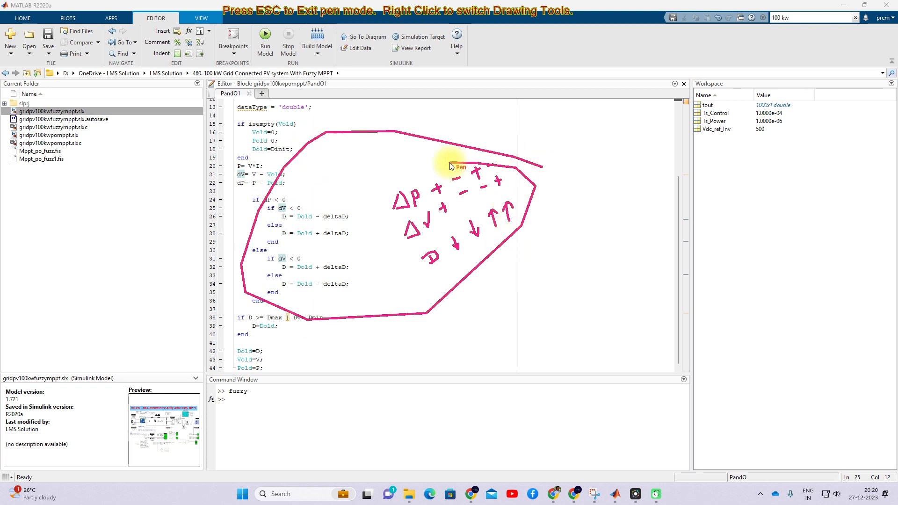
{"action": "key", "text": "Escape"}
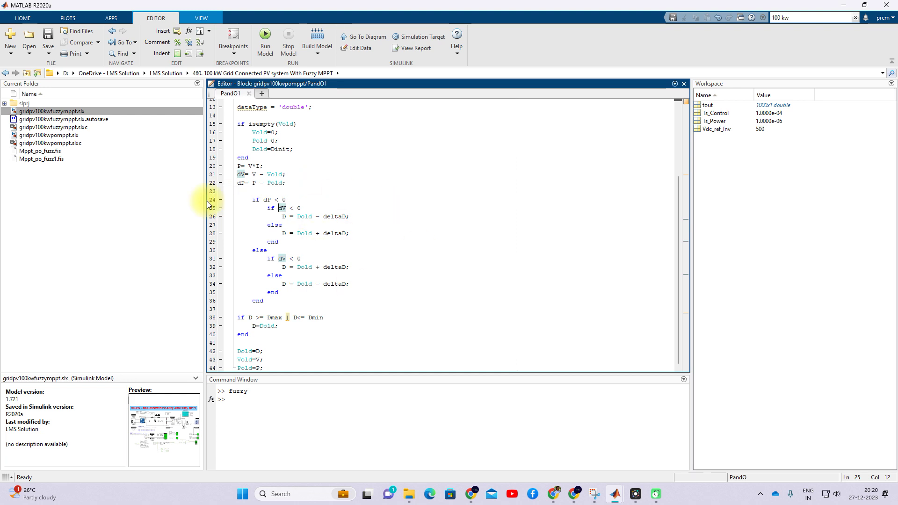
Step: Close the PandO1 code, return to the PO MPPT model, and select the PWM generator block fed by the PandO1 output
{"action": "scroll", "coordinate": [322, 258], "scroll_direction": "up", "scroll_amount": 4}
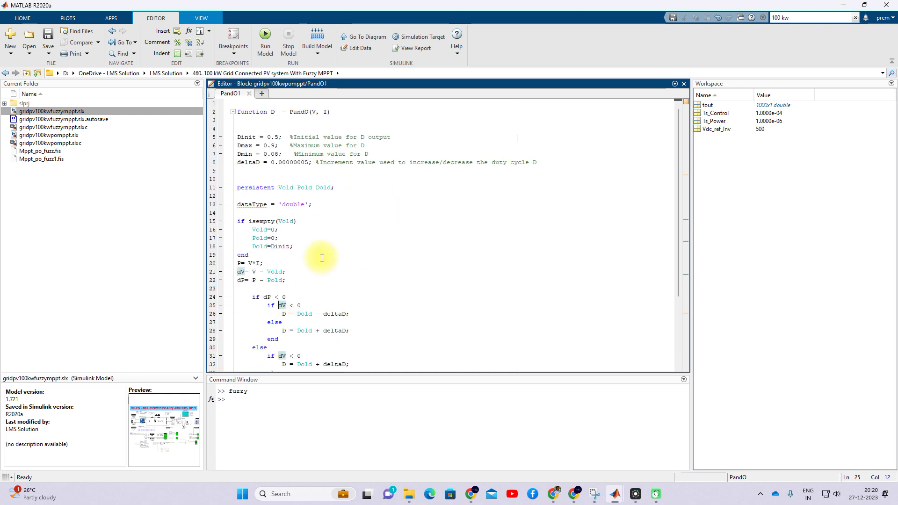
{"action": "left_click", "coordinate": [250, 94]}
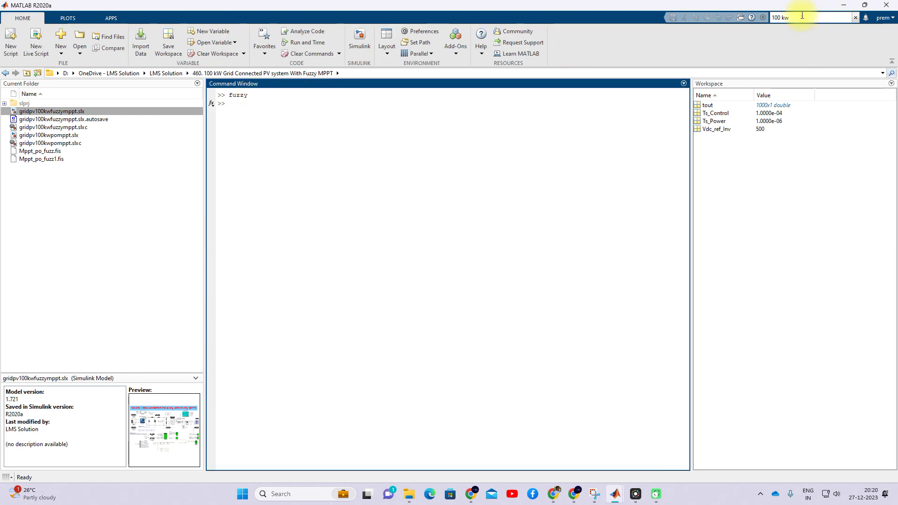
{"action": "left_click", "coordinate": [843, 6]}
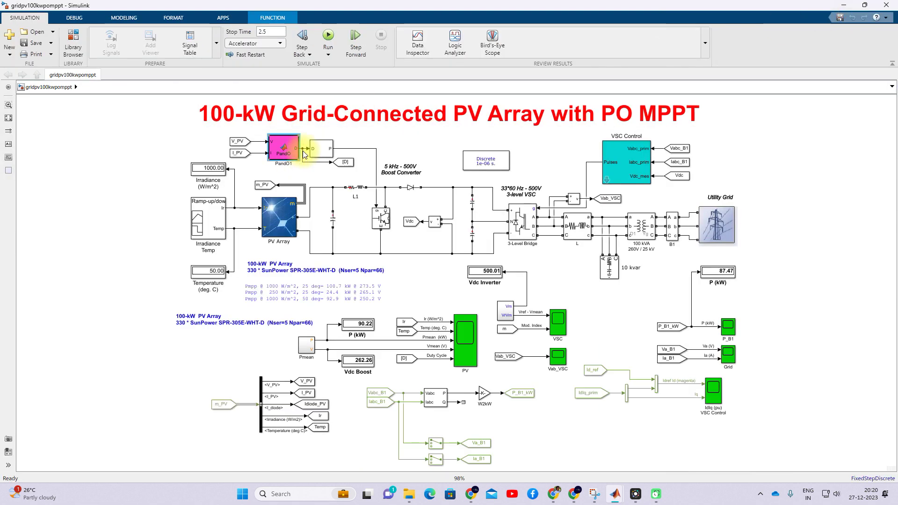
{"action": "left_click", "coordinate": [319, 145]}
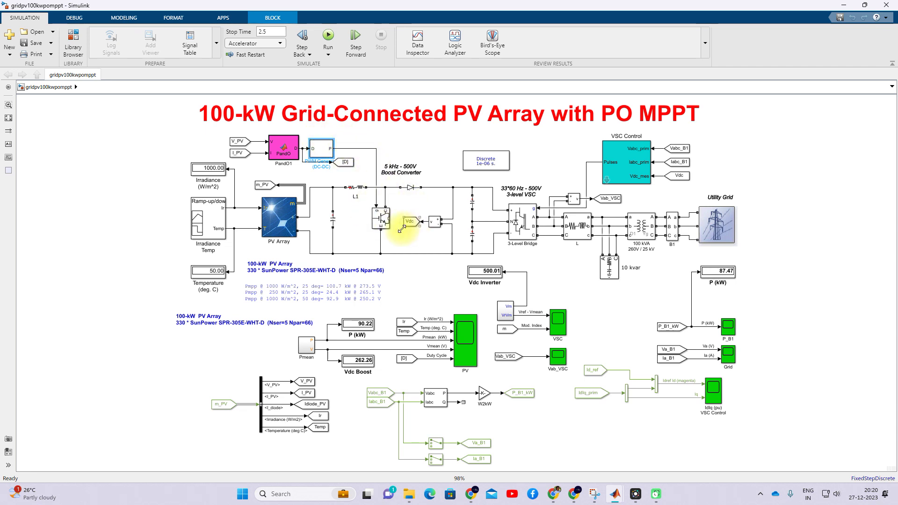
Step: Run the PO MPPT simulation from the PV scope, review the PV waveforms, and return to the model
{"action": "double_click", "coordinate": [467, 333]}
{"action": "left_click", "coordinate": [370, 55]}
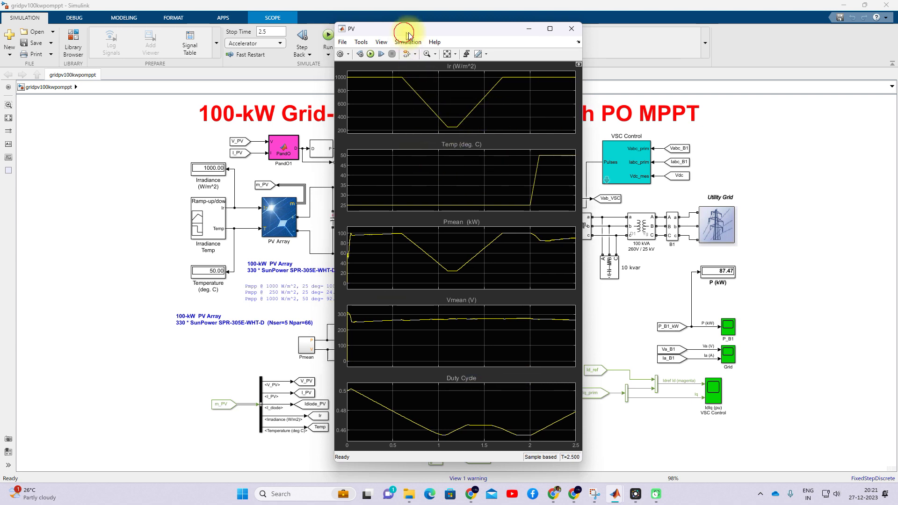
{"action": "left_click_drag", "start_coordinate": [406, 30], "coordinate": [437, 28]}
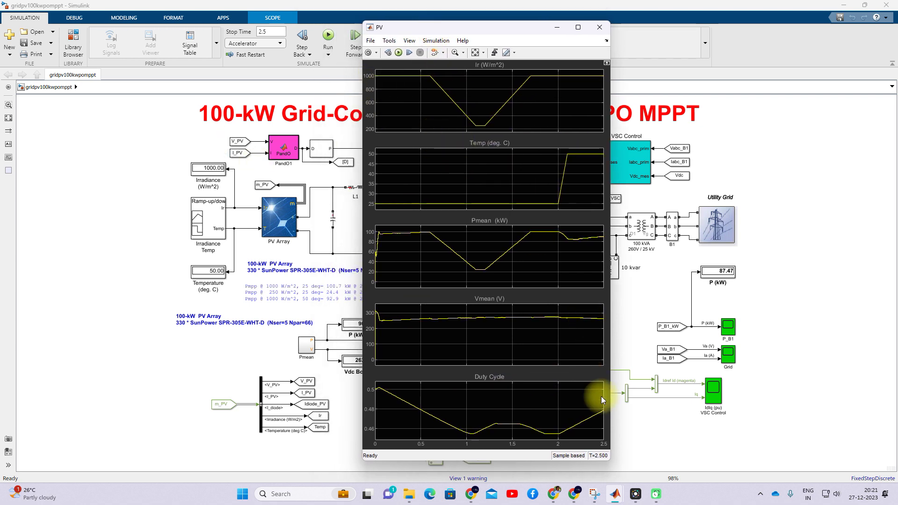
{"action": "mouse_move", "coordinate": [615, 494]}
{"action": "left_click", "coordinate": [814, 318]}
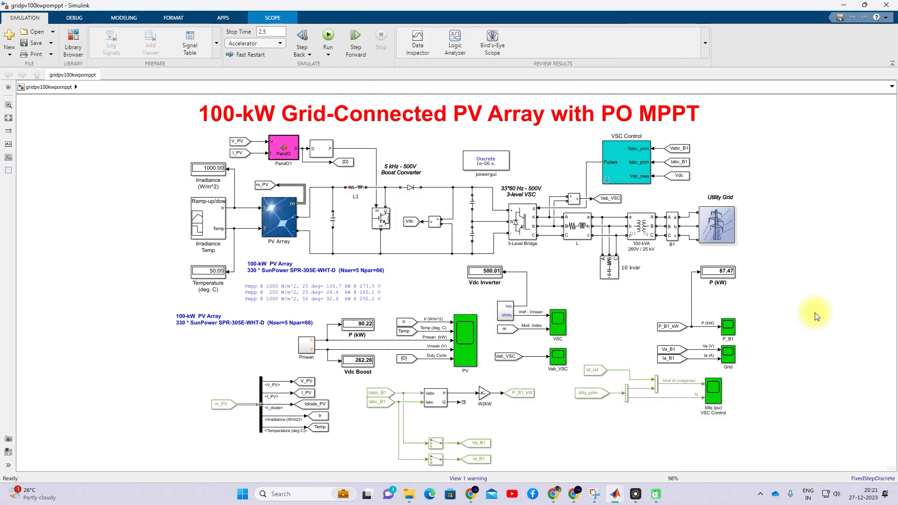
Step: View the VSC scope's Vref - Vmean and Mod. Index waveforms and the Vab_VSC scope in the PO MPPT model
{"action": "double_click", "coordinate": [557, 326]}
{"action": "left_click", "coordinate": [206, 158]}
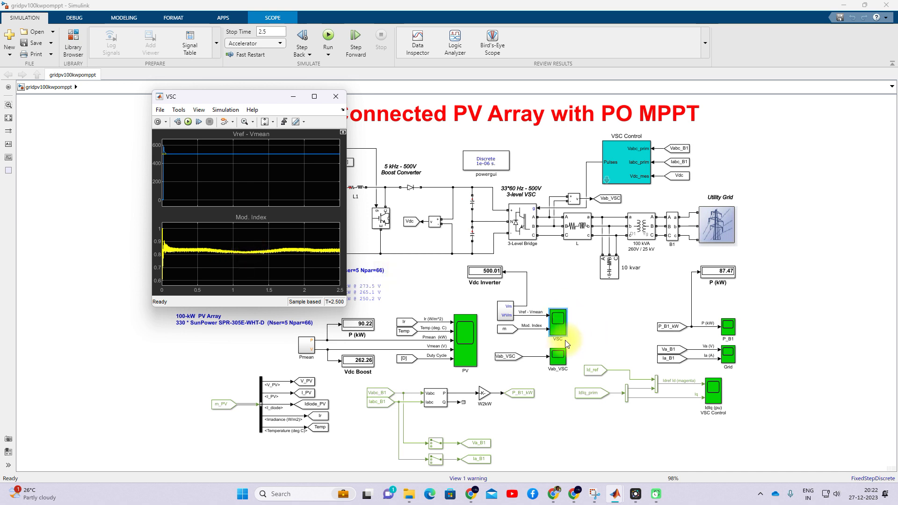
{"action": "double_click", "coordinate": [560, 358]}
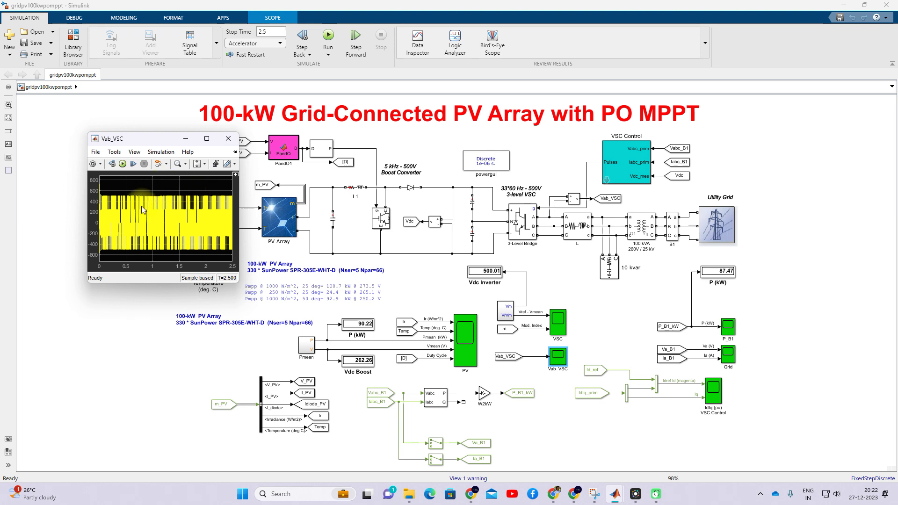
Step: View the Grid scope's Va and Ia waveforms scaled to the full simulation time, and open the P_B1 power scope
{"action": "double_click", "coordinate": [729, 354]}
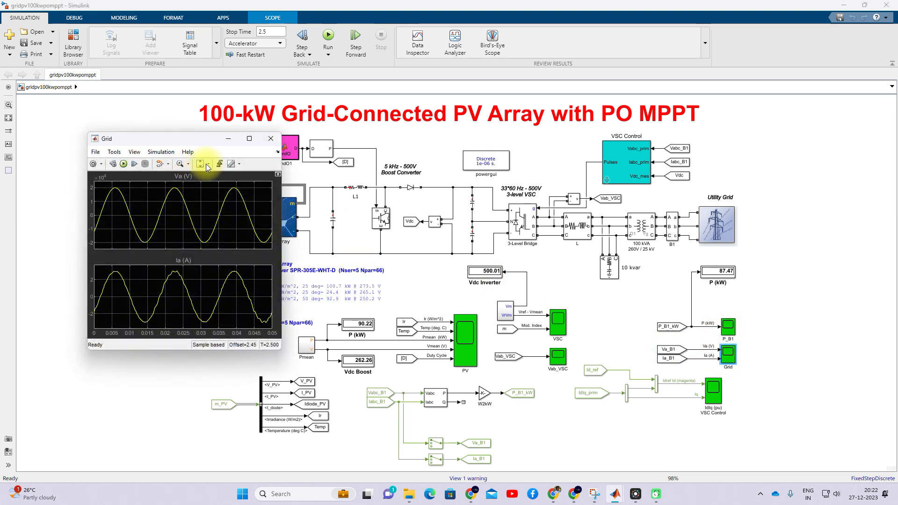
{"action": "left_click", "coordinate": [200, 164]}
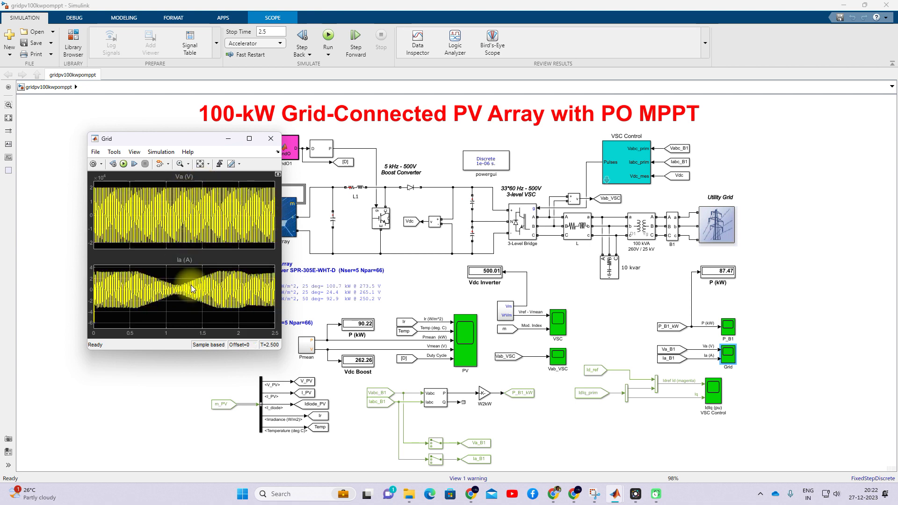
{"action": "double_click", "coordinate": [728, 327]}
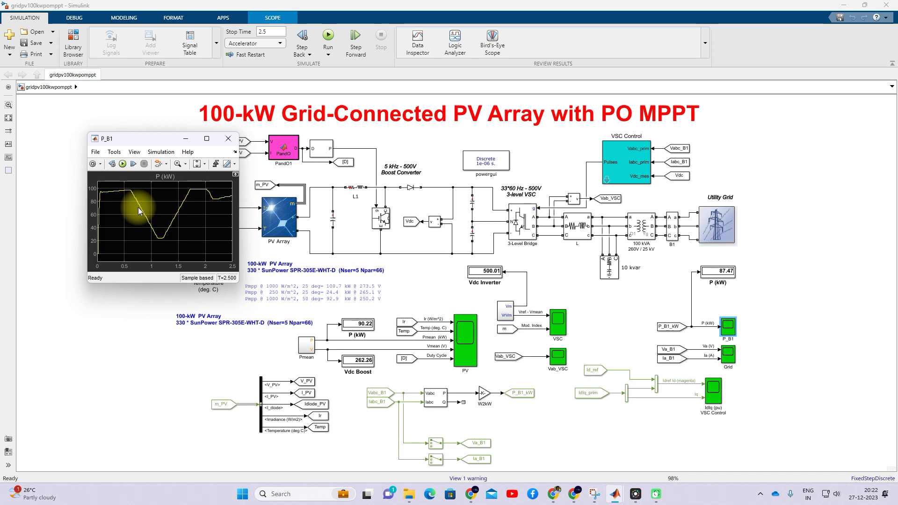
Step: Run the fuzzy MPPT model's simulation and place its PV scope side by side with the PO MPPT model's PV scope
{"action": "mouse_move", "coordinate": [615, 499]}
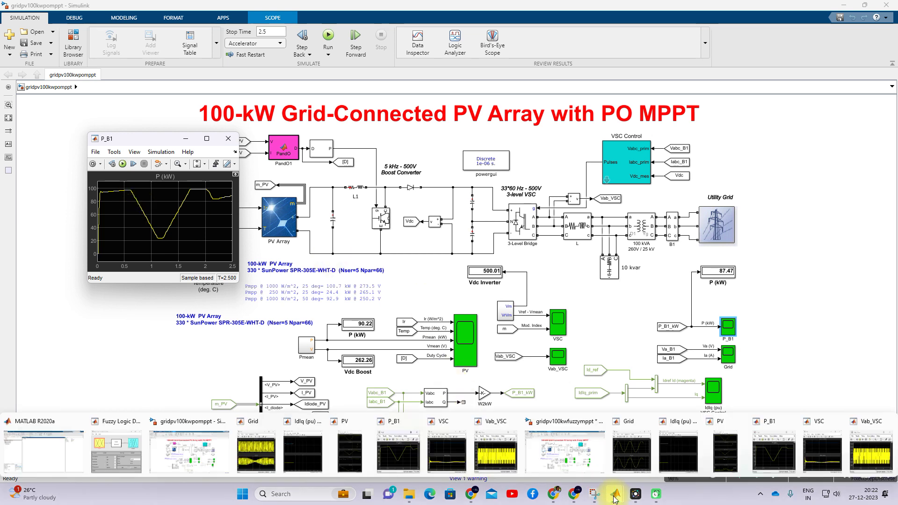
{"action": "left_click", "coordinate": [596, 447]}
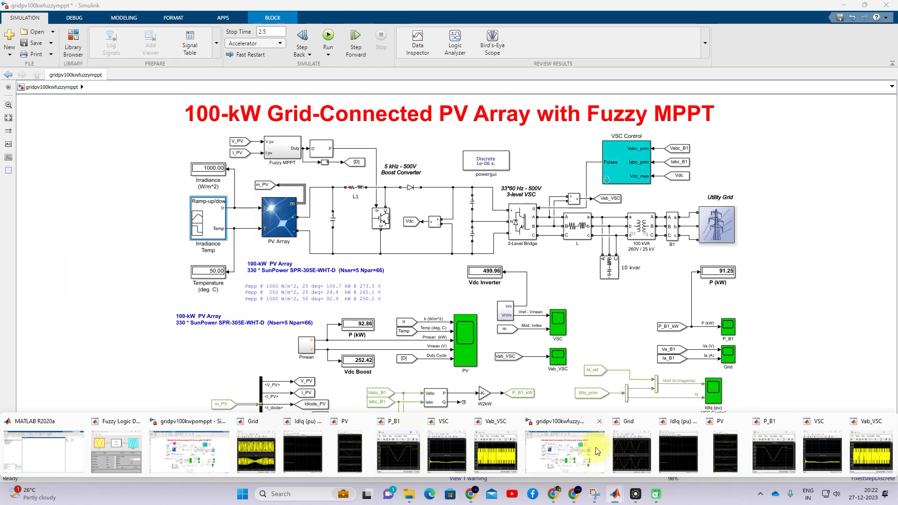
{"action": "left_click", "coordinate": [328, 36]}
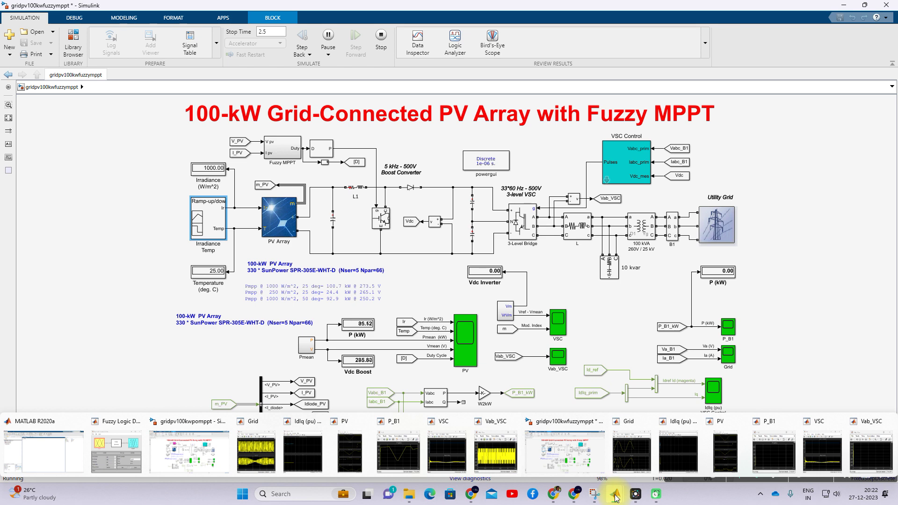
{"action": "double_click", "coordinate": [464, 336]}
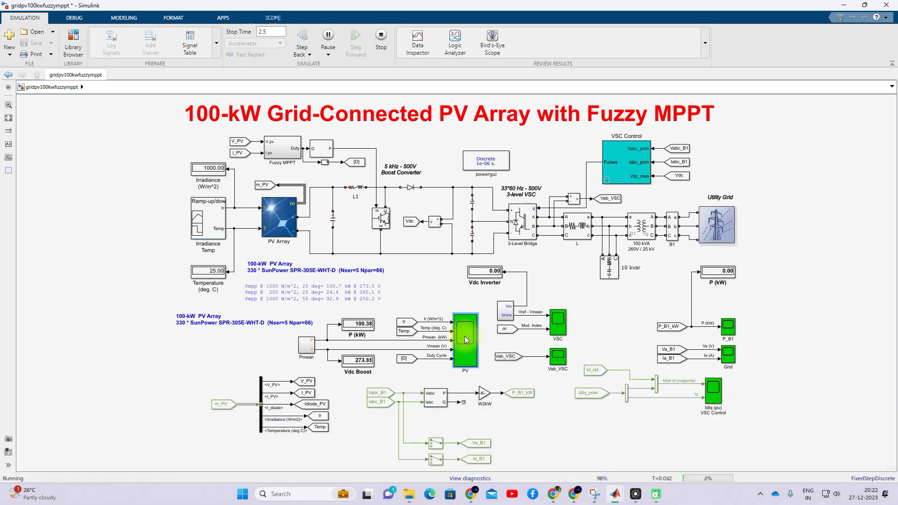
{"action": "mouse_move", "coordinate": [623, 494]}
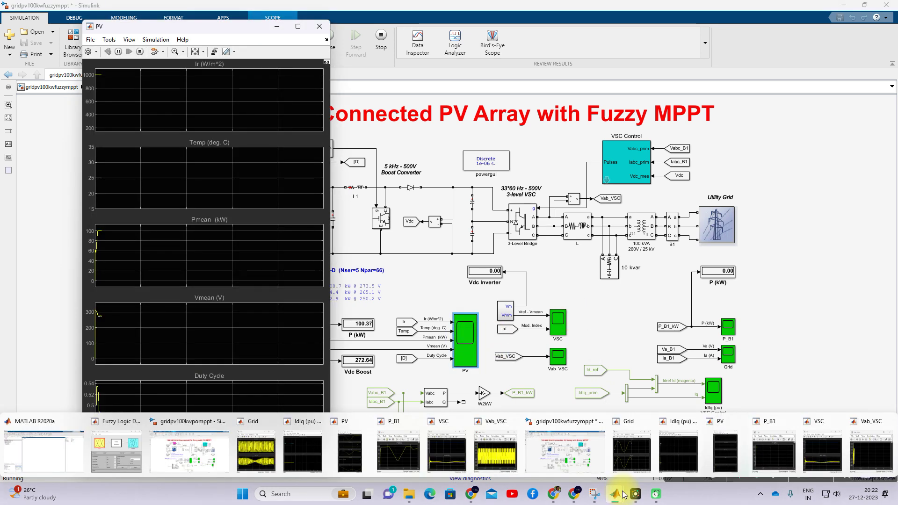
{"action": "left_click", "coordinate": [339, 457]}
{"action": "left_click_drag", "start_coordinate": [416, 31], "coordinate": [390, 31]}
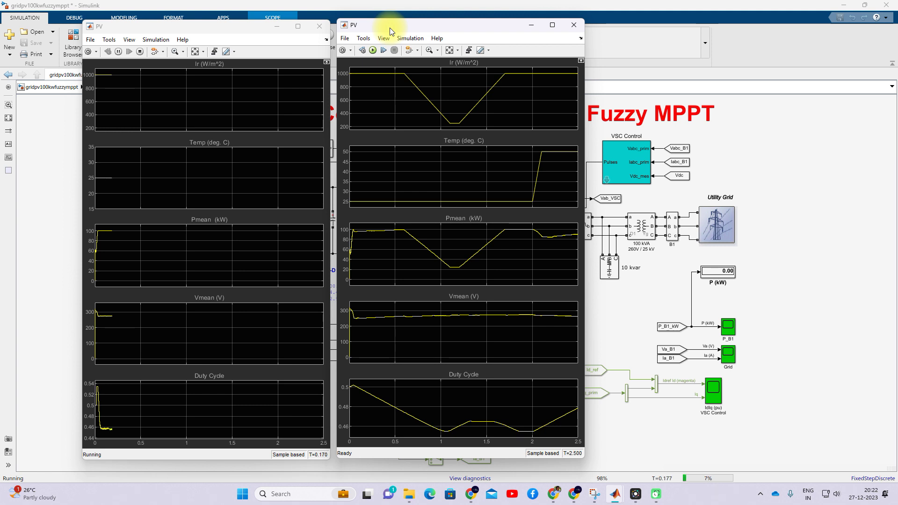
Step: Compare the early Pmean and Duty Cycle curves of both PV scopes, marking them with the screen pen
{"action": "key", "text": "F12"}
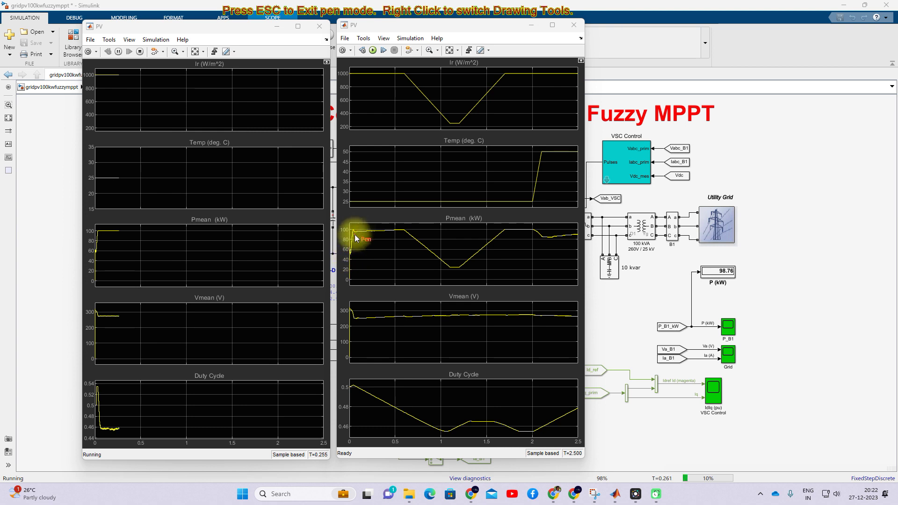
{"action": "left_click_drag", "start_coordinate": [356, 234], "coordinate": [372, 233]}
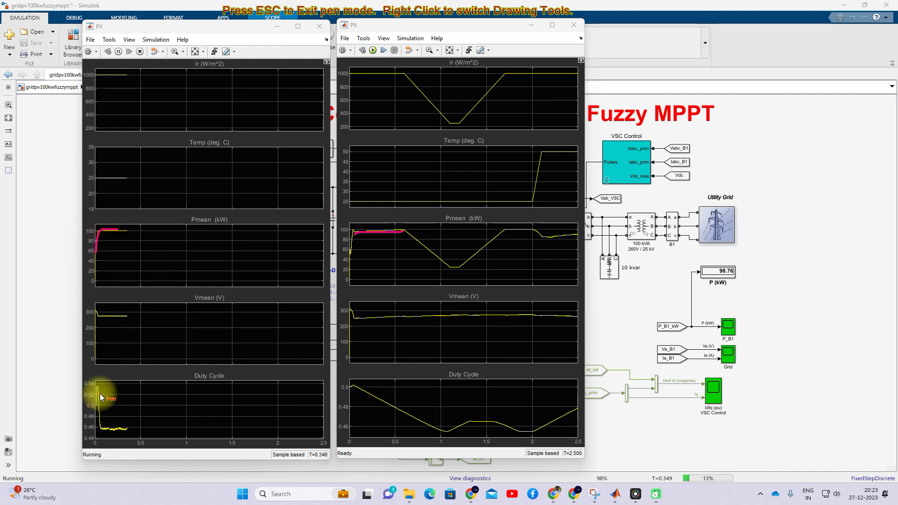
{"action": "mouse_move", "coordinate": [137, 431]}
{"action": "left_mouse_down"}
{"action": "mouse_move", "coordinate": [98, 424]}
{"action": "mouse_move", "coordinate": [124, 438]}
{"action": "left_mouse_up"}
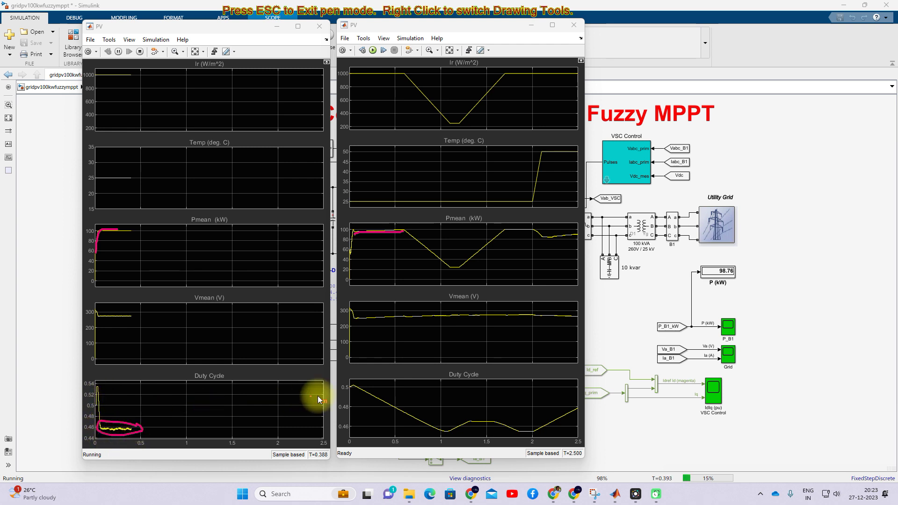
{"action": "left_click_drag", "start_coordinate": [354, 387], "coordinate": [431, 424]}
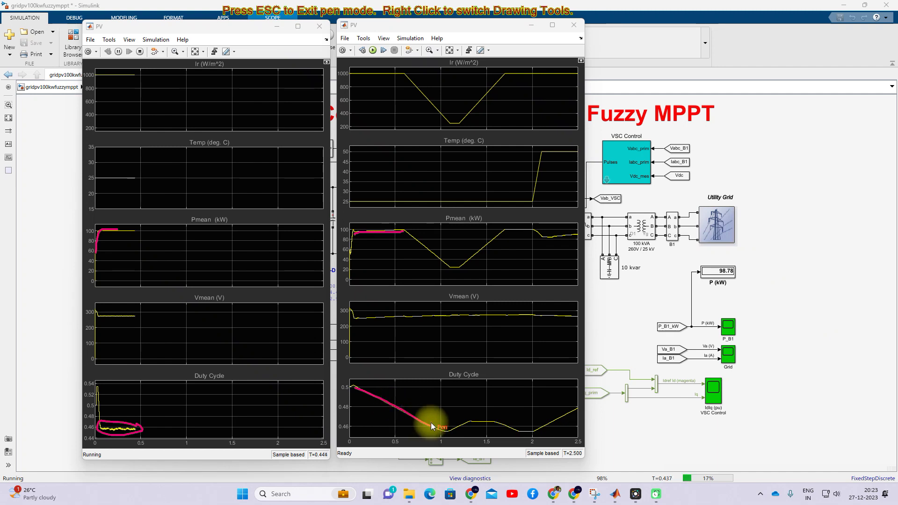
{"action": "key", "text": "Escape"}
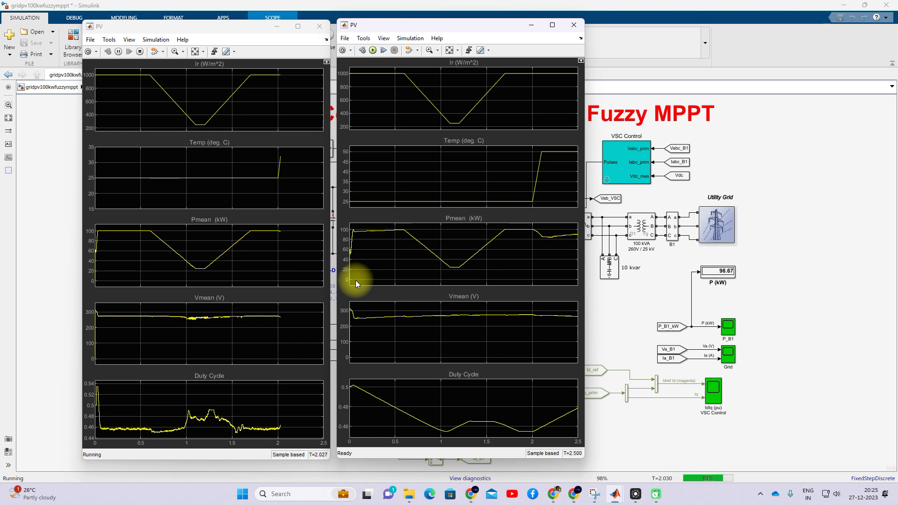
Step: Scale the fuzzy PV scope's axes to fit its data and print both PV scopes to separate figures arranged side by side
{"action": "left_click", "coordinate": [197, 53]}
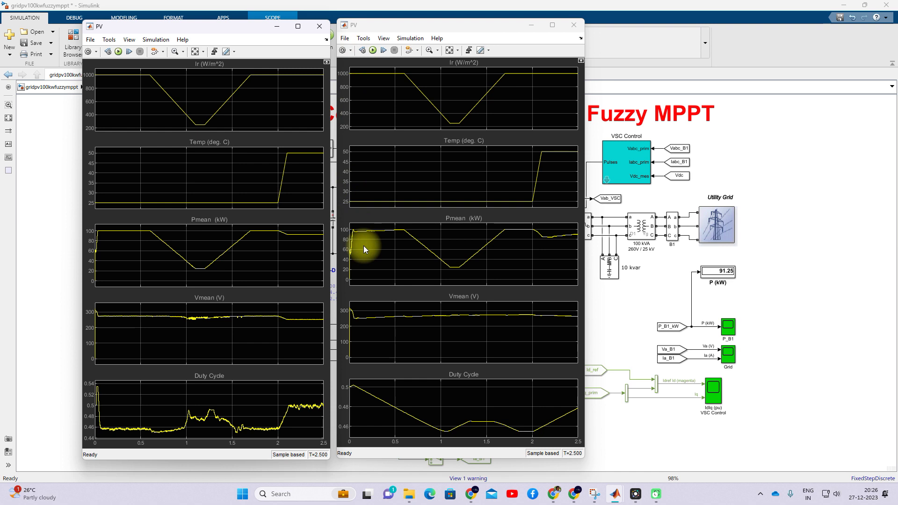
{"action": "left_click", "coordinate": [345, 38]}
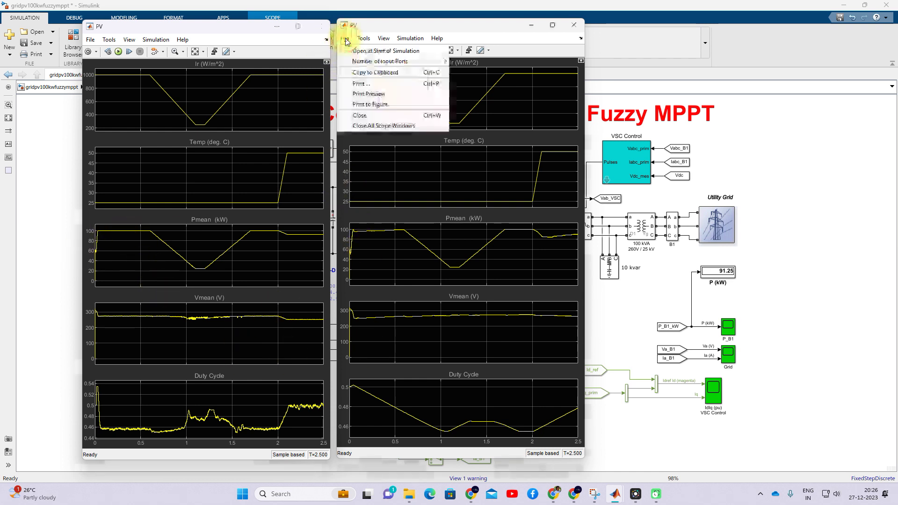
{"action": "left_click", "coordinate": [365, 104]}
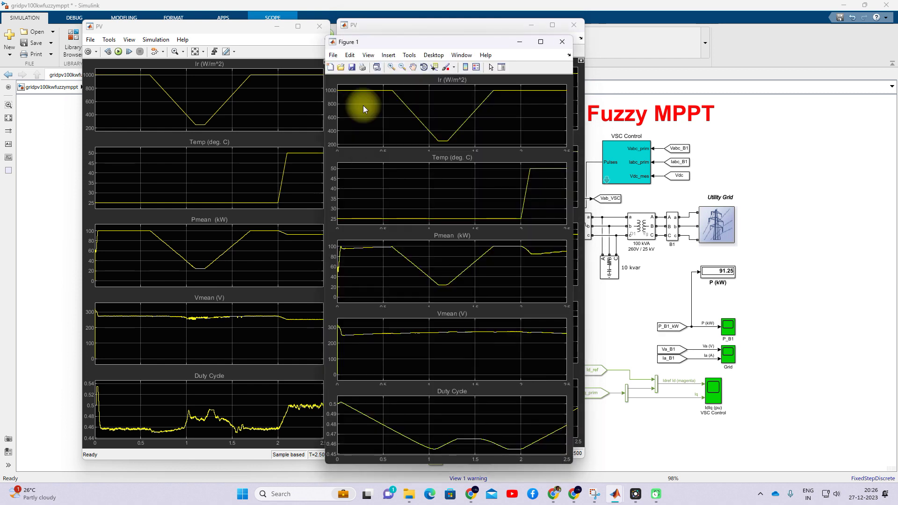
{"action": "left_click_drag", "start_coordinate": [338, 46], "coordinate": [431, 44]}
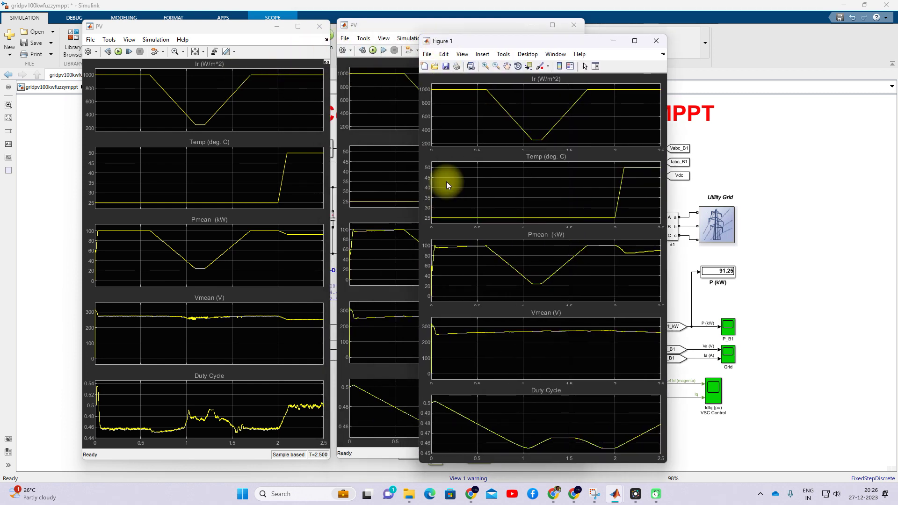
{"action": "left_click", "coordinate": [90, 39]}
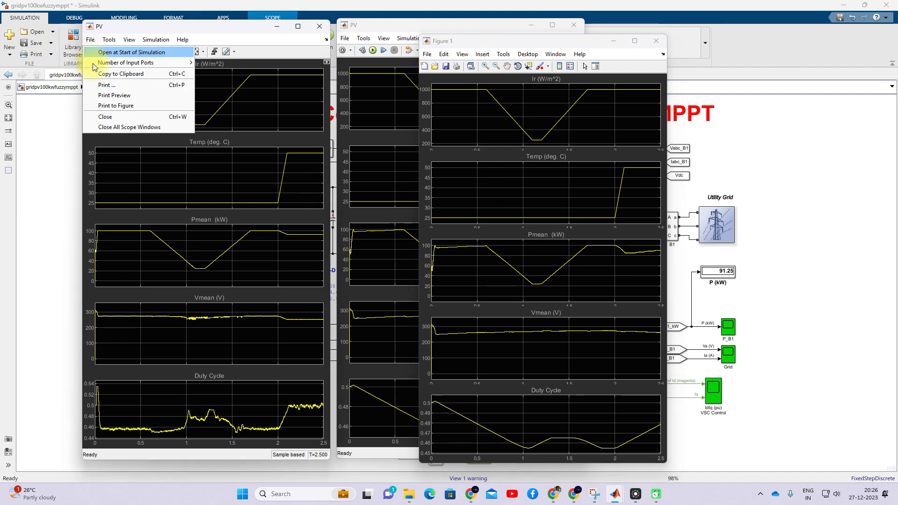
{"action": "left_click", "coordinate": [105, 110]}
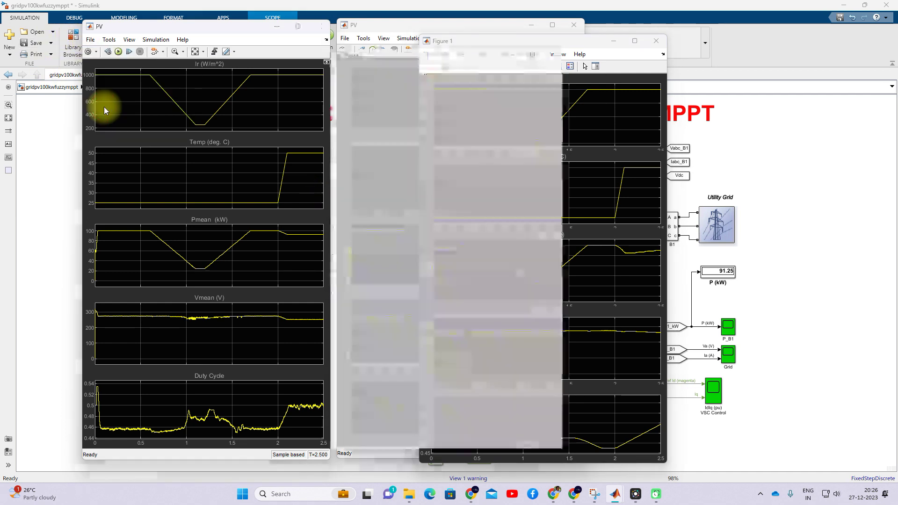
{"action": "left_click_drag", "start_coordinate": [397, 43], "coordinate": [212, 40]}
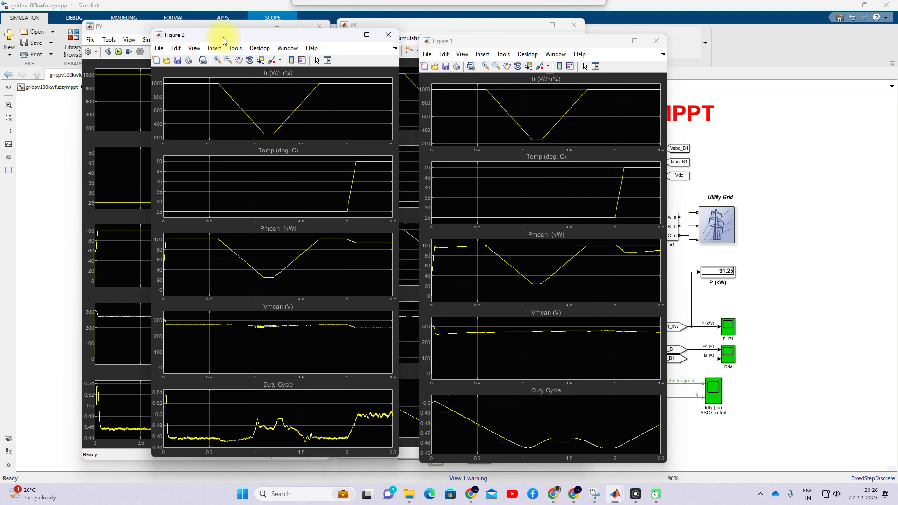
Step: Enable plot editing in the fuzzy model's figure and recolor its Pmean curve orange
{"action": "left_click", "coordinate": [316, 59]}
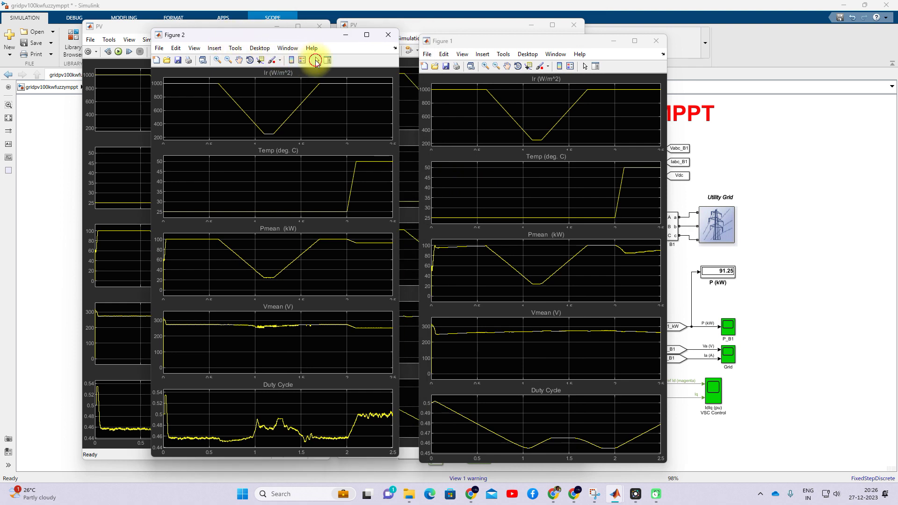
{"action": "left_click", "coordinate": [231, 251]}
{"action": "right_click", "coordinate": [232, 251]}
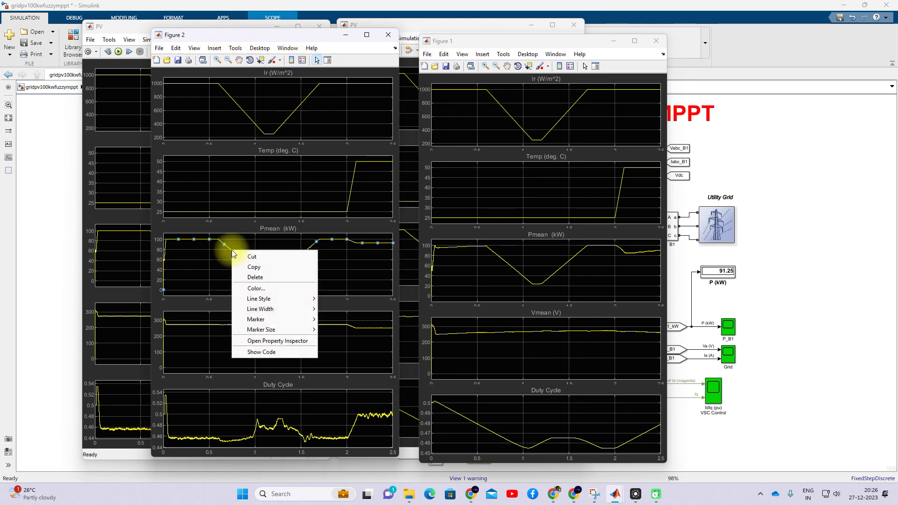
{"action": "mouse_move", "coordinate": [266, 309]}
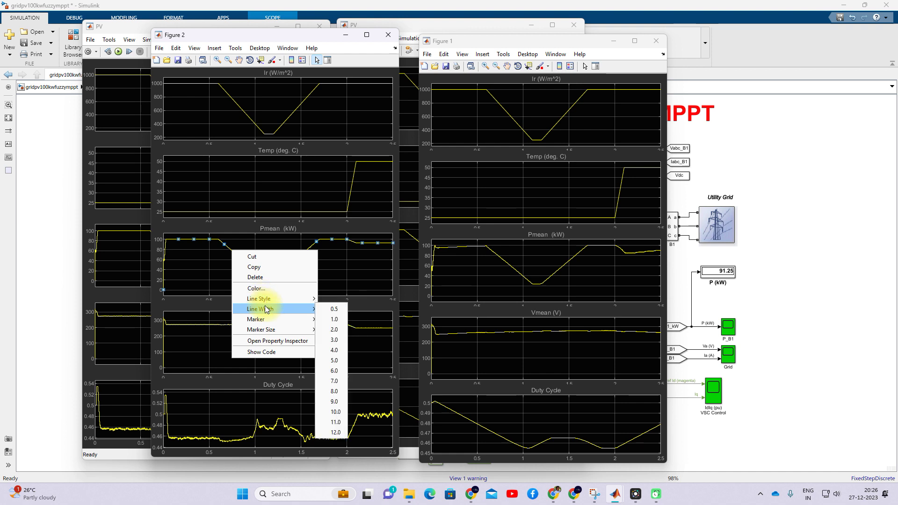
{"action": "left_click", "coordinate": [260, 289]}
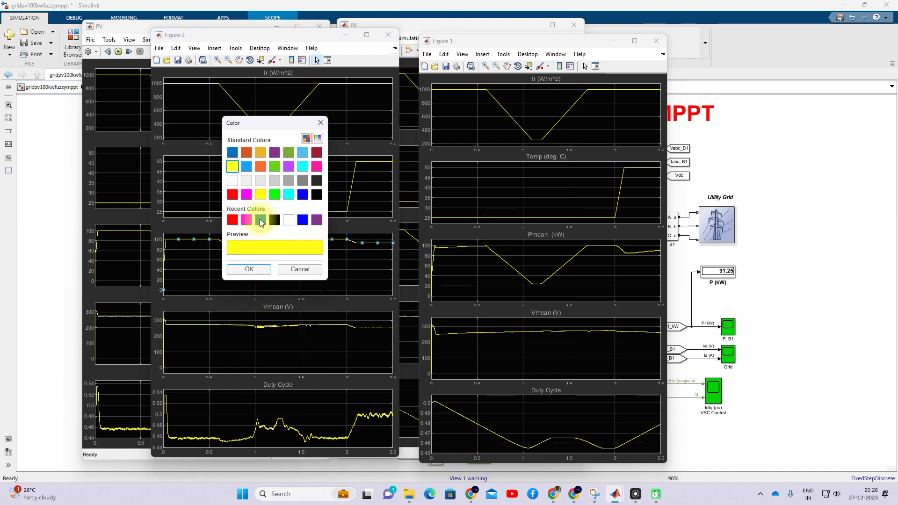
{"action": "left_click", "coordinate": [244, 267]}
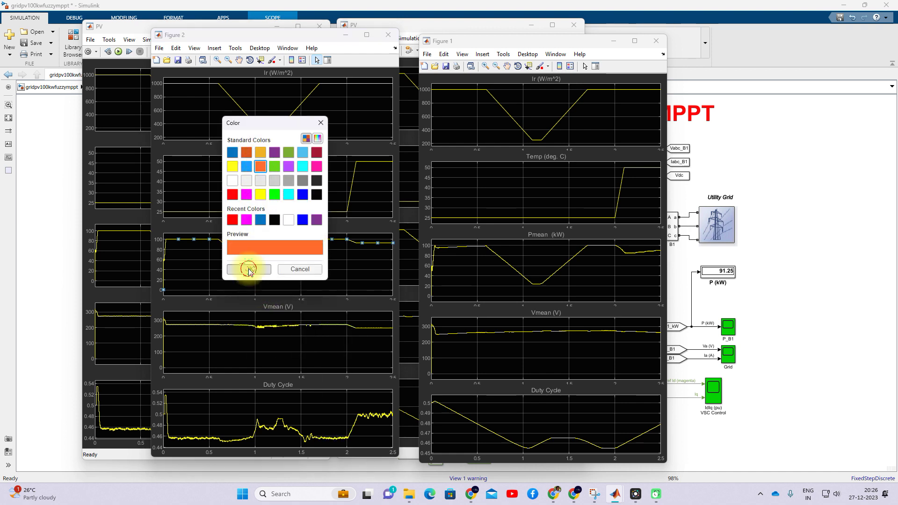
Step: Copy the orange Pmean curve from the fuzzy figure and paste it into the Pmean axes of the PO figure
{"action": "right_click", "coordinate": [242, 265]}
{"action": "left_click", "coordinate": [256, 267]}
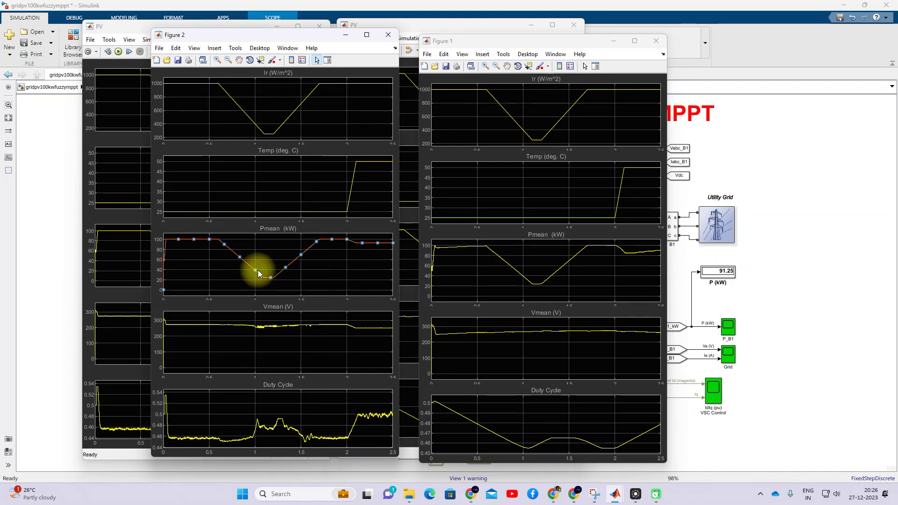
{"action": "left_click", "coordinate": [585, 66]}
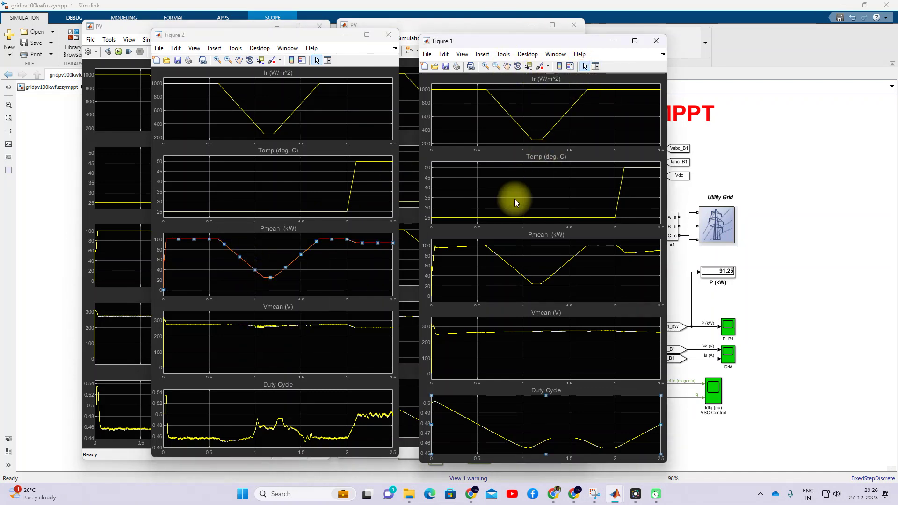
{"action": "right_click", "coordinate": [520, 250]}
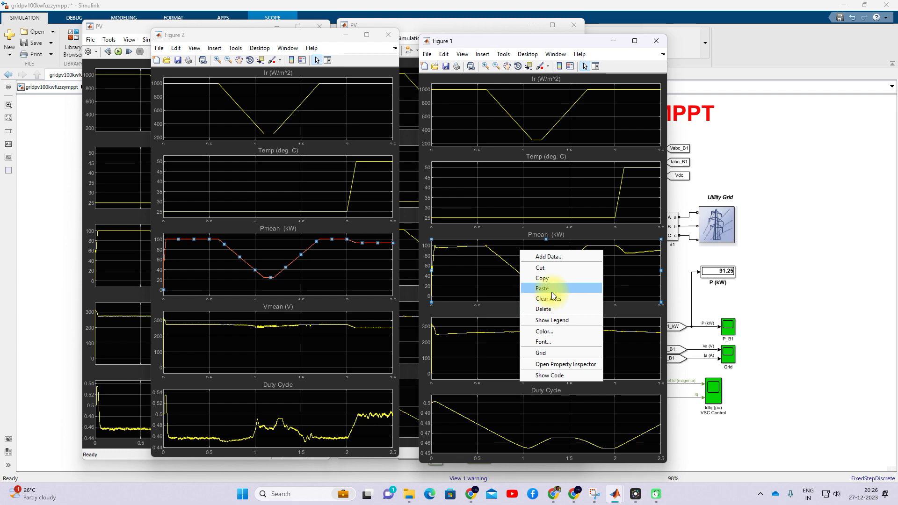
{"action": "left_click", "coordinate": [552, 293]}
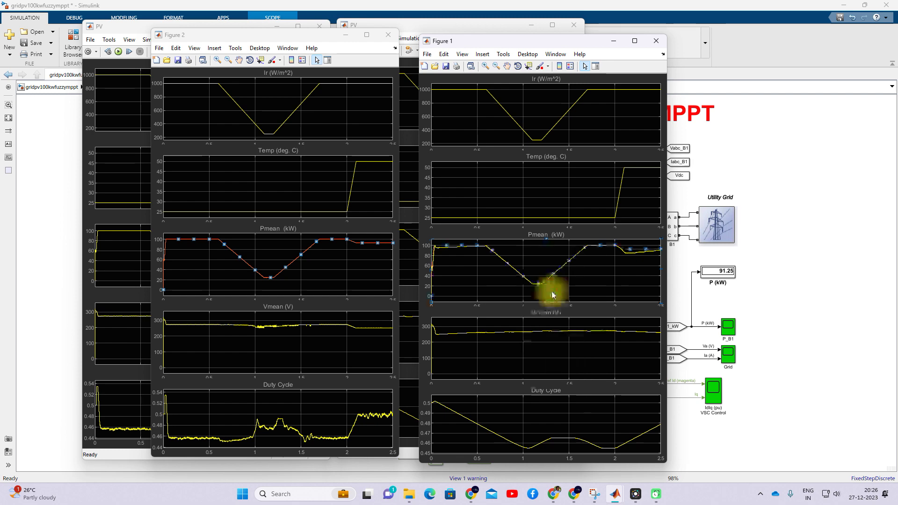
Step: Compare the overlaid Pmean curves in the enlarged PO figure, marking the differing regions with the screen pen, and restore the figure's size
{"action": "left_click", "coordinate": [634, 41]}
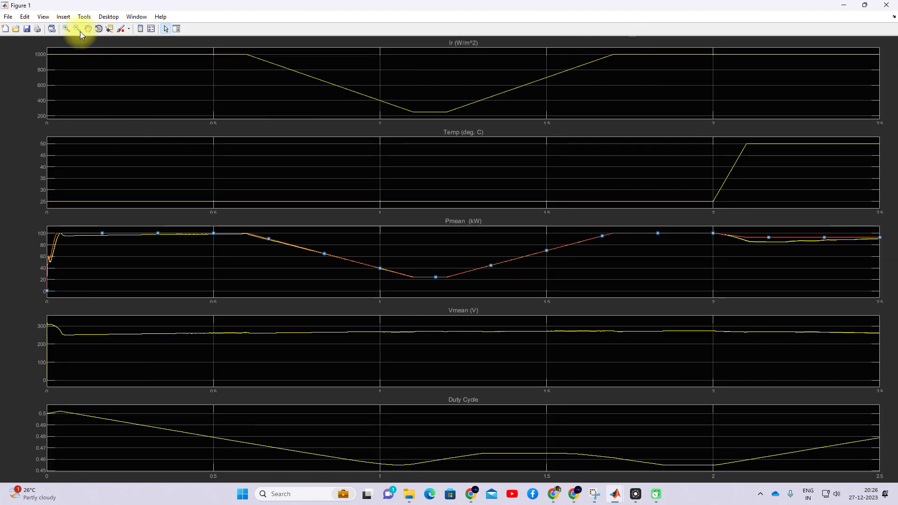
{"action": "left_click", "coordinate": [167, 30]}
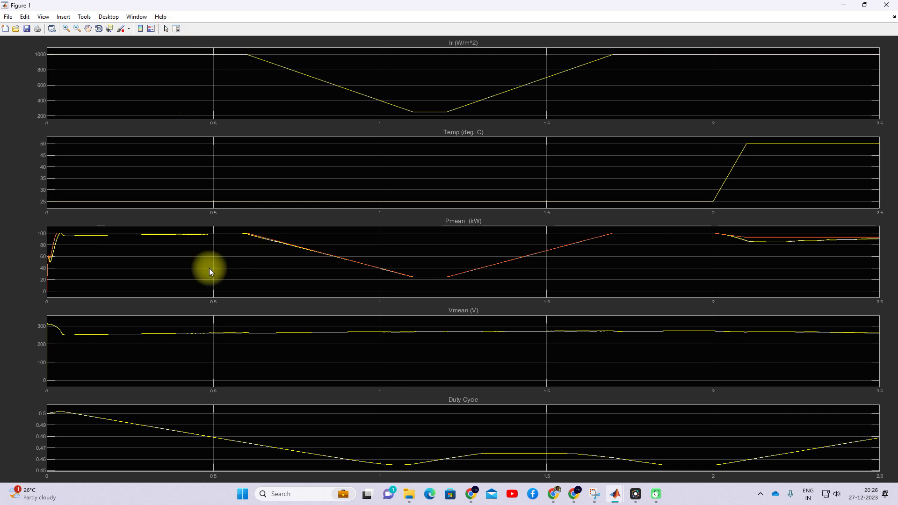
{"action": "key", "text": "ctrl+alt+p"}
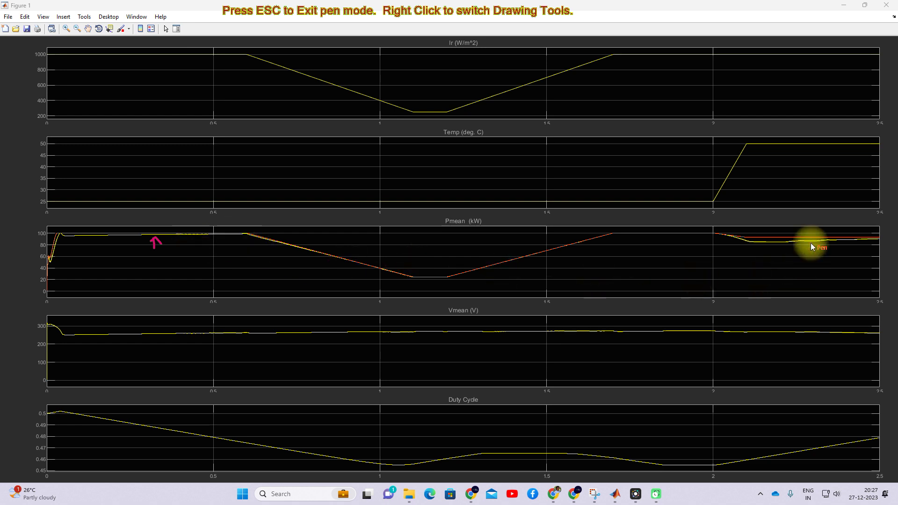
{"action": "left_click", "coordinate": [80, 228]}
{"action": "mouse_move", "coordinate": [79, 228]}
{"action": "left_mouse_down"}
{"action": "mouse_move", "coordinate": [34, 255]}
{"action": "mouse_move", "coordinate": [112, 278]}
{"action": "mouse_move", "coordinate": [230, 275]}
{"action": "mouse_move", "coordinate": [393, 292]}
{"action": "mouse_move", "coordinate": [546, 272]}
{"action": "mouse_move", "coordinate": [615, 243]}
{"action": "left_mouse_up"}
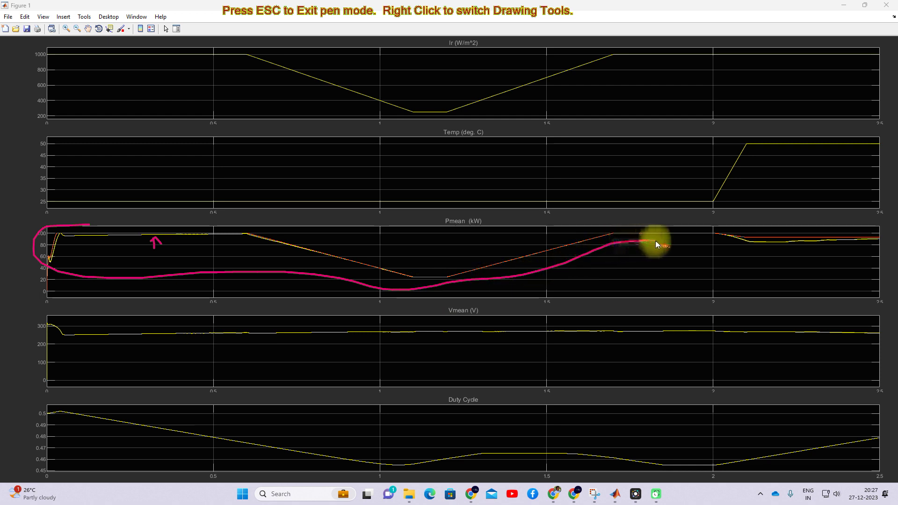
{"action": "mouse_move", "coordinate": [392, 291]}
{"action": "left_mouse_down"}
{"action": "mouse_move", "coordinate": [401, 261]}
{"action": "mouse_move", "coordinate": [267, 211]}
{"action": "mouse_move", "coordinate": [54, 214]}
{"action": "left_mouse_up"}
{"action": "mouse_move", "coordinate": [739, 217]}
{"action": "left_mouse_down"}
{"action": "mouse_move", "coordinate": [708, 236]}
{"action": "mouse_move", "coordinate": [720, 250]}
{"action": "mouse_move", "coordinate": [876, 255]}
{"action": "mouse_move", "coordinate": [880, 242]}
{"action": "mouse_move", "coordinate": [864, 220]}
{"action": "mouse_move", "coordinate": [786, 222]}
{"action": "left_mouse_up"}
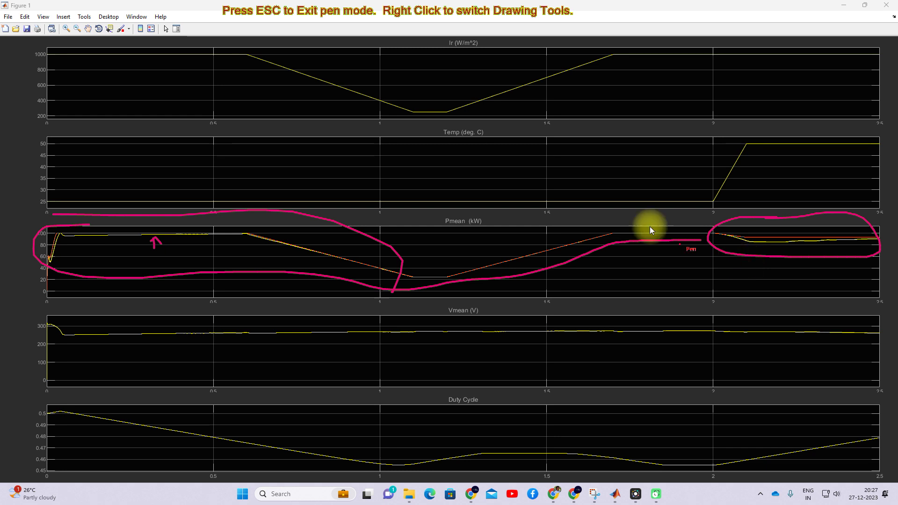
{"action": "key", "text": "Escape"}
{"action": "left_click", "coordinate": [864, 6]}
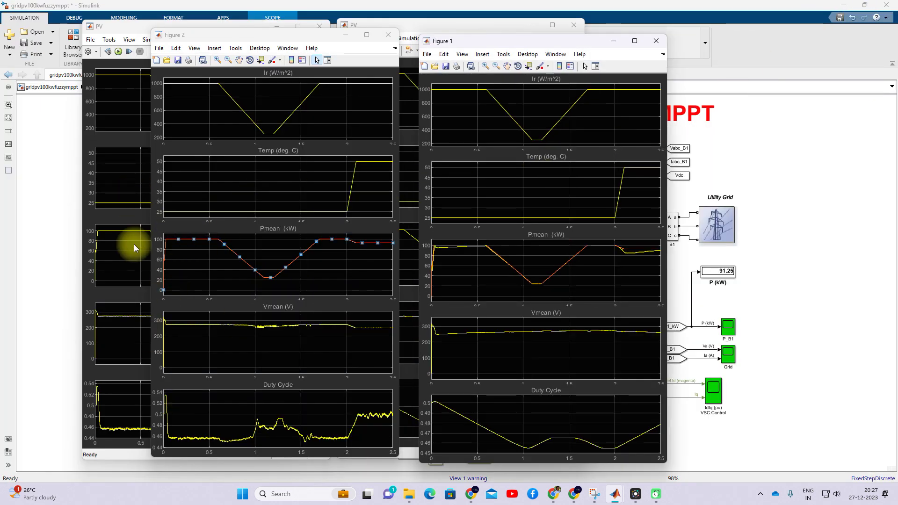
Step: Recolor the Duty Cycle curve in the fuzzy model's PV figure orange
{"action": "left_click", "coordinate": [274, 425]}
{"action": "right_click", "coordinate": [276, 428]}
{"action": "left_click", "coordinate": [308, 435]}
{"action": "left_click", "coordinate": [244, 193]}
{"action": "left_click", "coordinate": [247, 166]}
{"action": "left_click", "coordinate": [247, 152]}
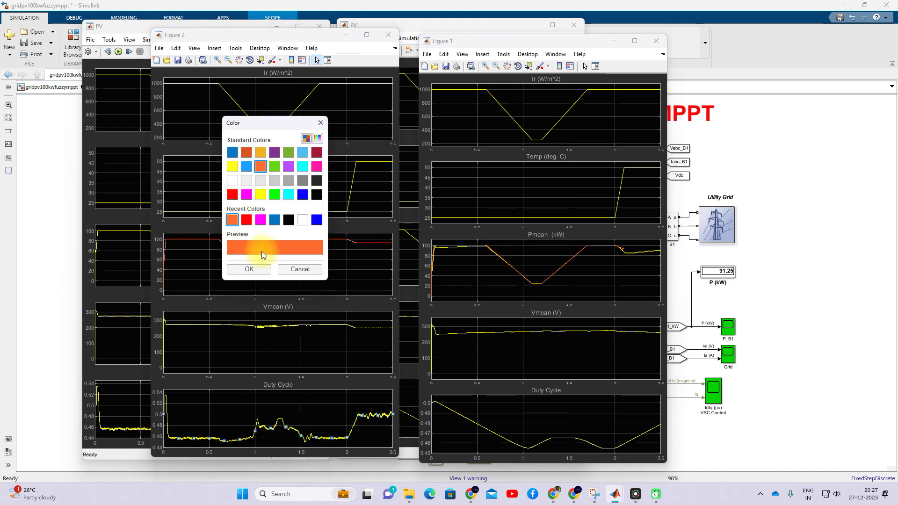
{"action": "left_click", "coordinate": [249, 269]}
{"action": "right_click", "coordinate": [306, 428]}
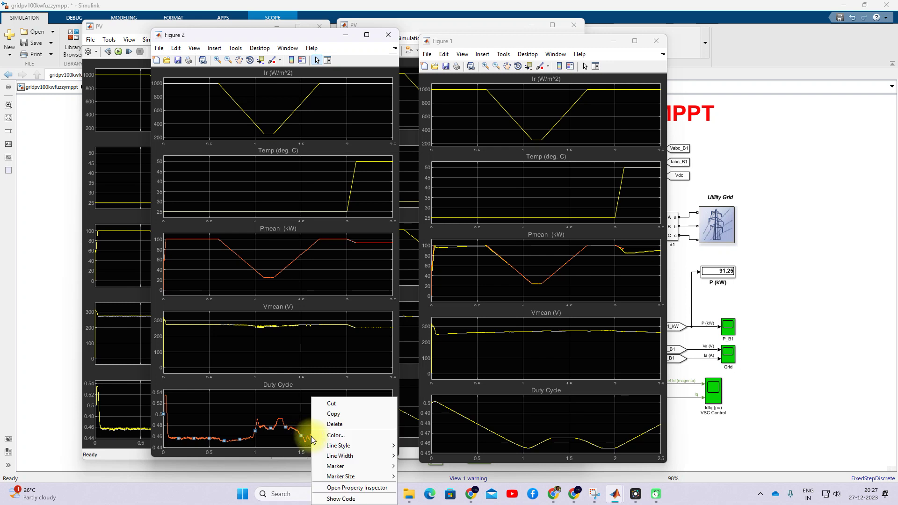
{"action": "left_click", "coordinate": [336, 438]}
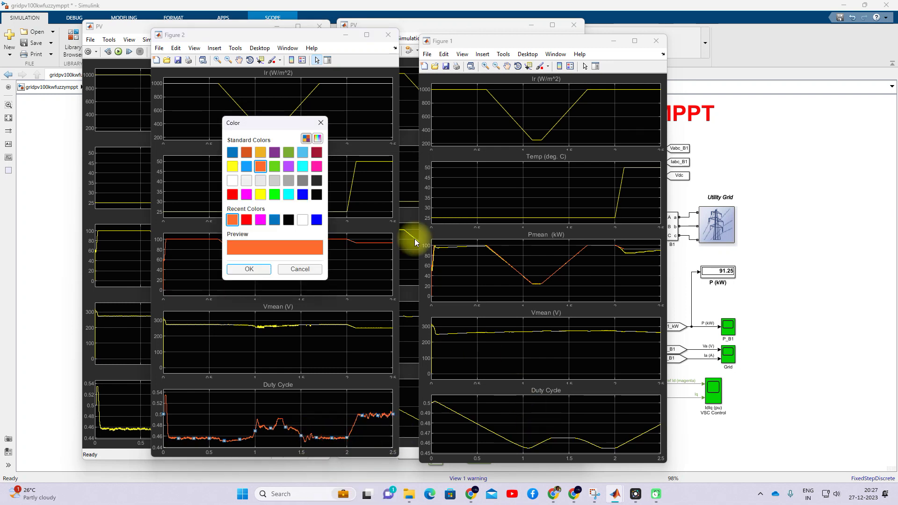
{"action": "left_click", "coordinate": [317, 123]}
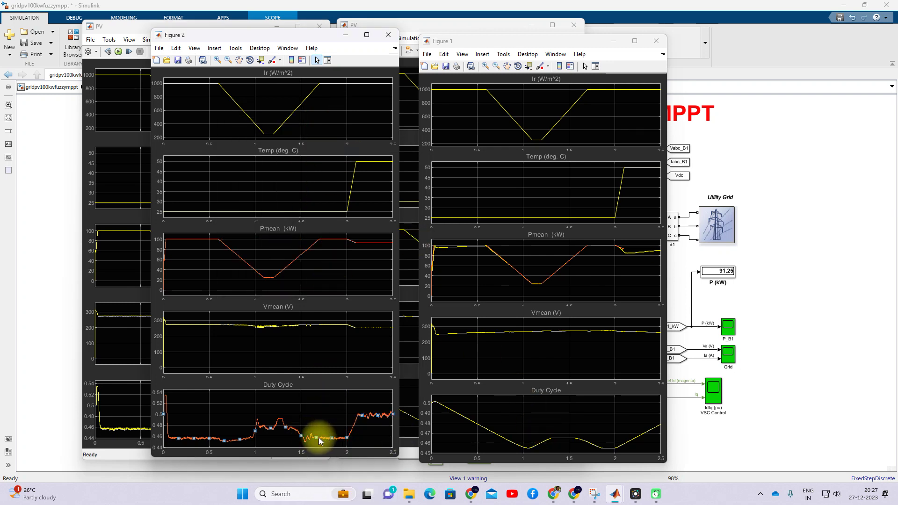
Step: Copy the orange Duty Cycle curve from the fuzzy figure and paste it into the PO figure's Duty Cycle axes with plot editing enabled
{"action": "right_click", "coordinate": [318, 430]}
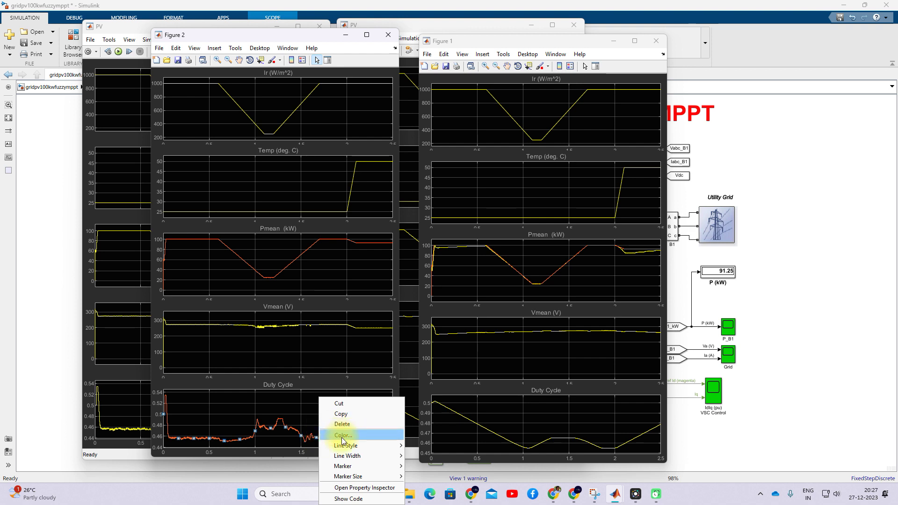
{"action": "left_click", "coordinate": [473, 411]}
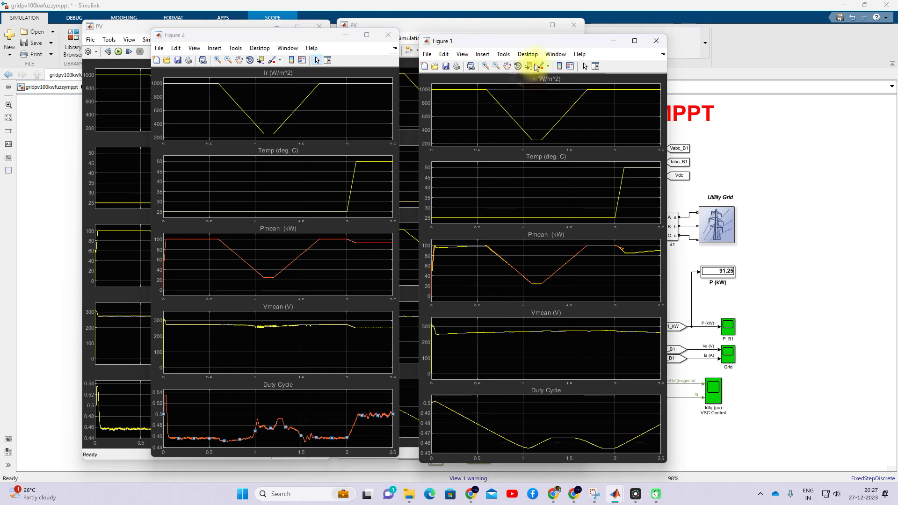
{"action": "left_click", "coordinate": [585, 66]}
{"action": "left_click", "coordinate": [525, 420]}
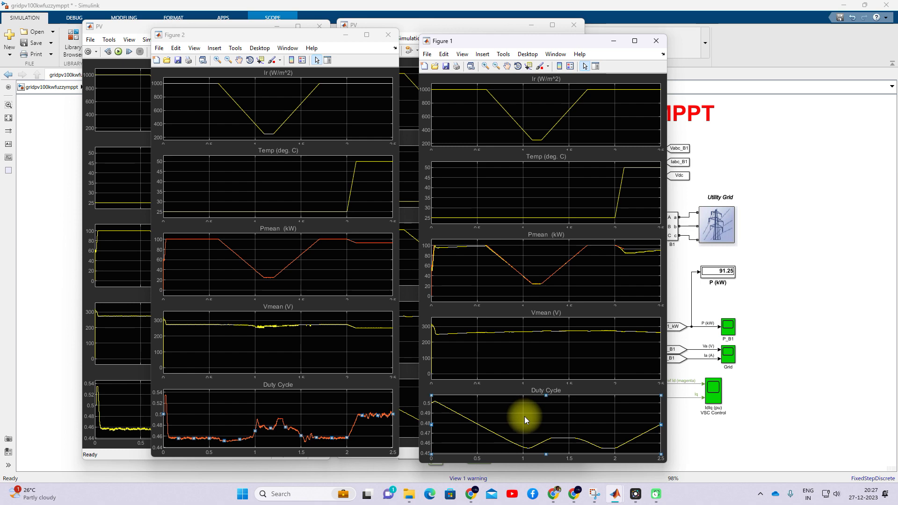
{"action": "right_click", "coordinate": [524, 417]}
{"action": "left_click", "coordinate": [546, 416]}
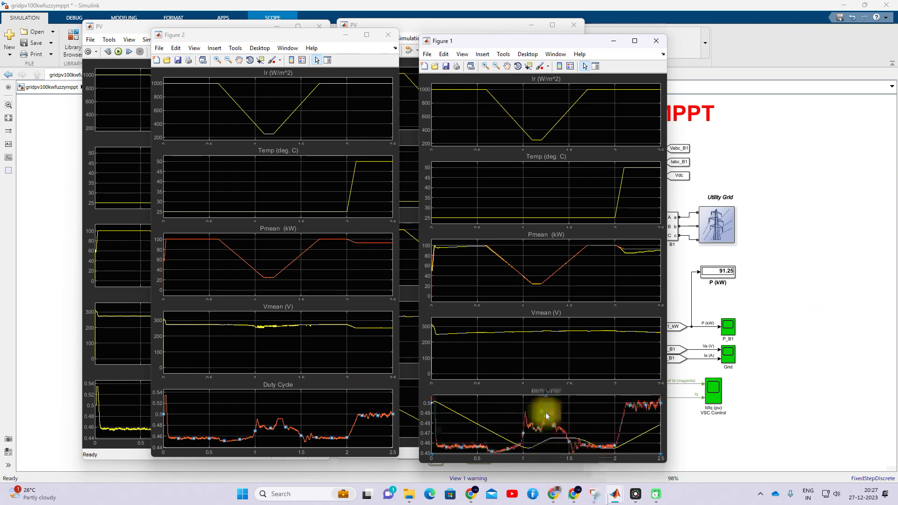
Step: Compare the overlaid Duty Cycle curves in the enlarged PO figure, restore its size and return to the fuzzy model
{"action": "left_click", "coordinate": [634, 41]}
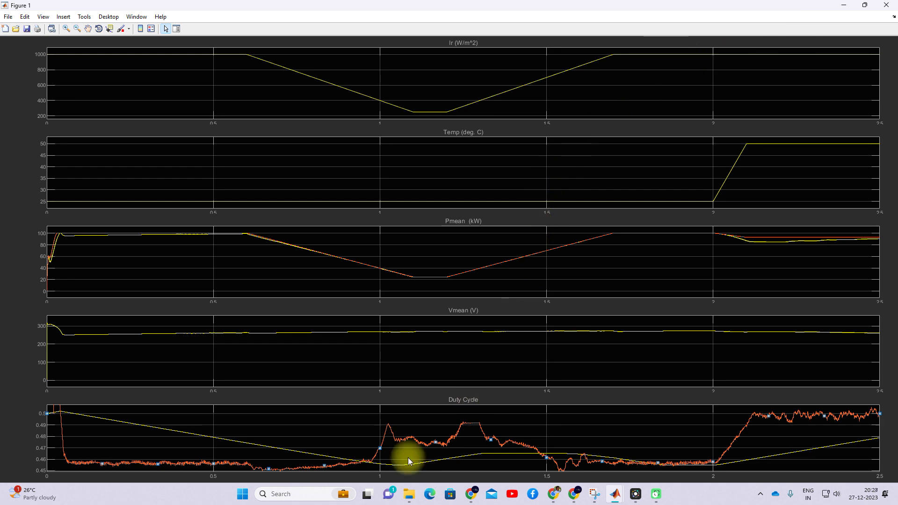
{"action": "left_click", "coordinate": [865, 6]}
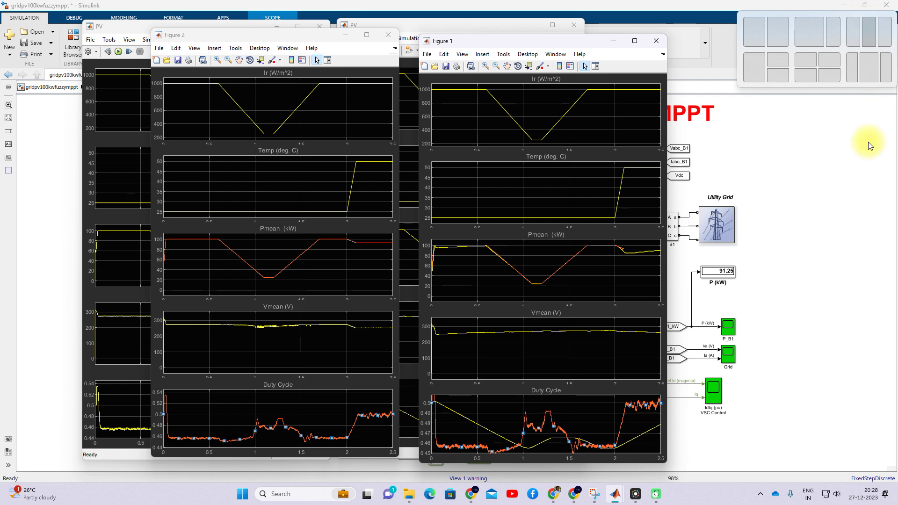
{"action": "left_click", "coordinate": [801, 261]}
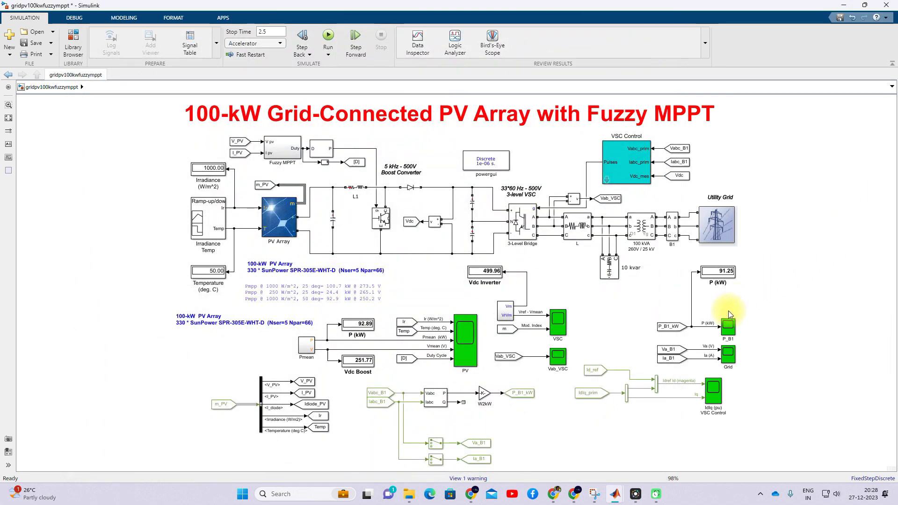
Step: Open the P_B1 scopes of the fuzzy and PO models and place their windows side by side
{"action": "double_click", "coordinate": [731, 333]}
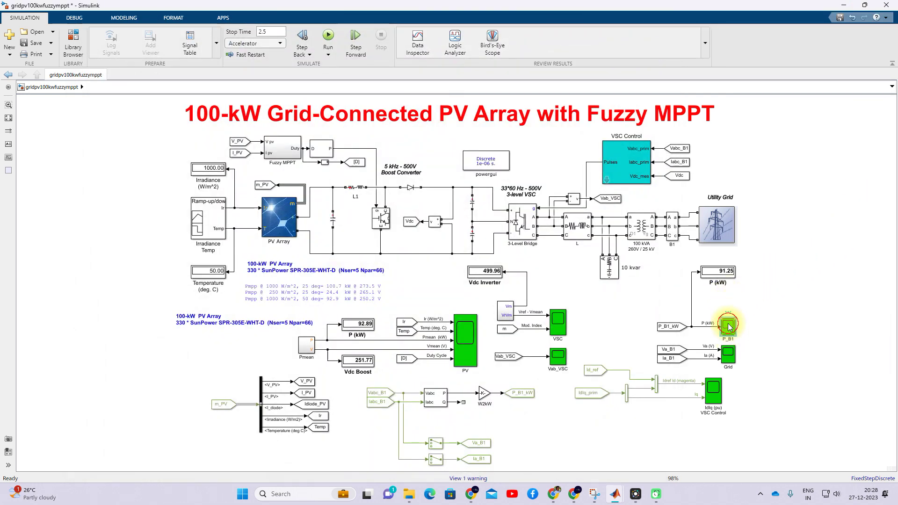
{"action": "left_click_drag", "start_coordinate": [675, 140], "coordinate": [247, 138]}
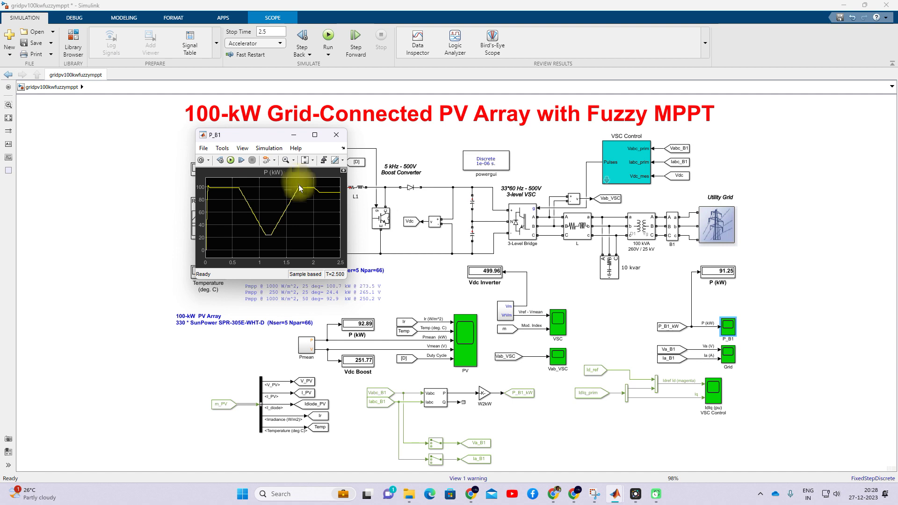
{"action": "mouse_move", "coordinate": [612, 499]}
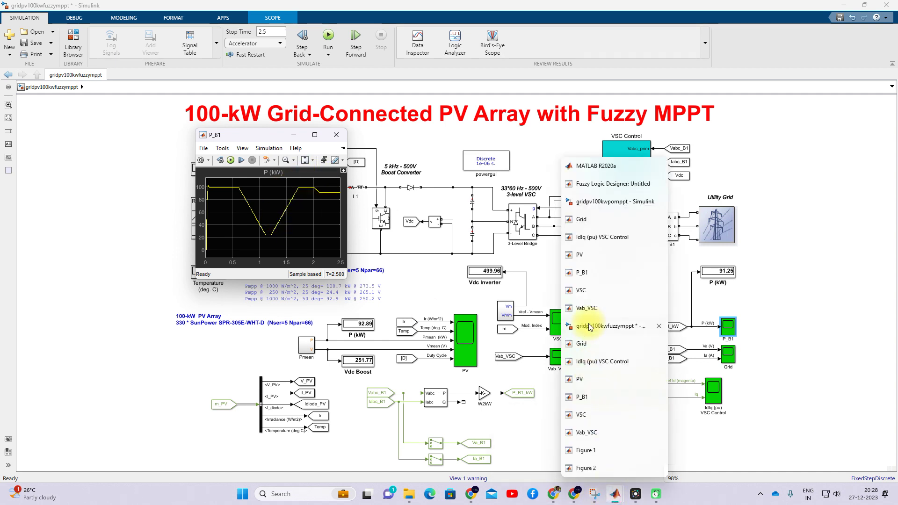
{"action": "left_click", "coordinate": [584, 273]}
{"action": "left_click_drag", "start_coordinate": [136, 137], "coordinate": [437, 132]}
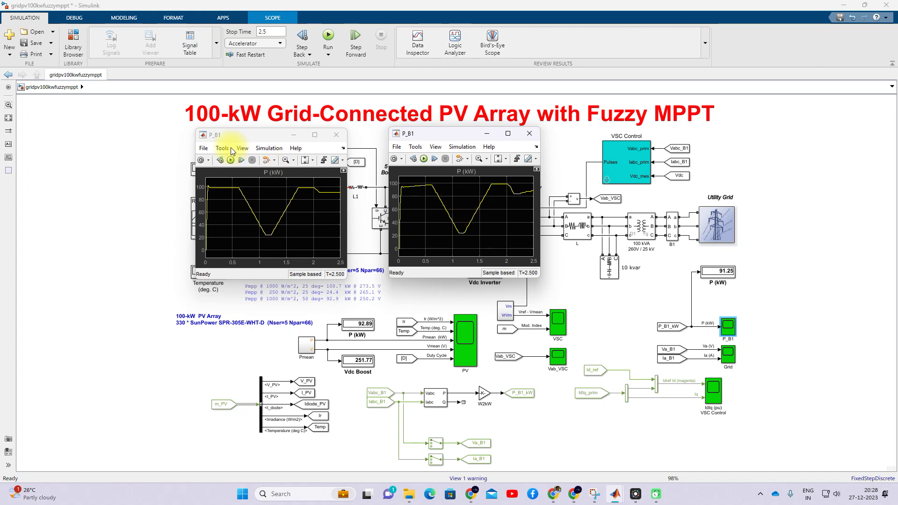
Step: Print both P_B1 scopes to separate figures and arrange the two figures side by side
{"action": "left_click", "coordinate": [206, 148]}
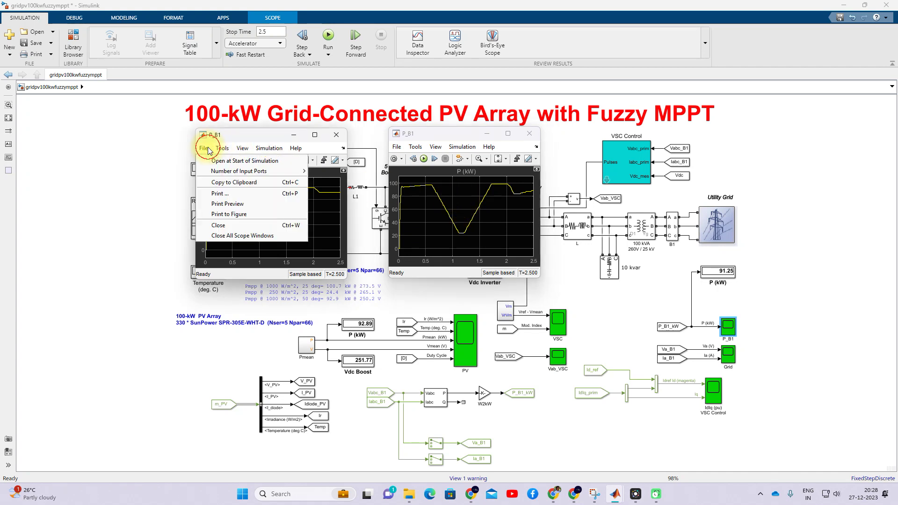
{"action": "left_click", "coordinate": [230, 213]}
{"action": "left_click", "coordinate": [401, 136]}
{"action": "left_click", "coordinate": [398, 147]}
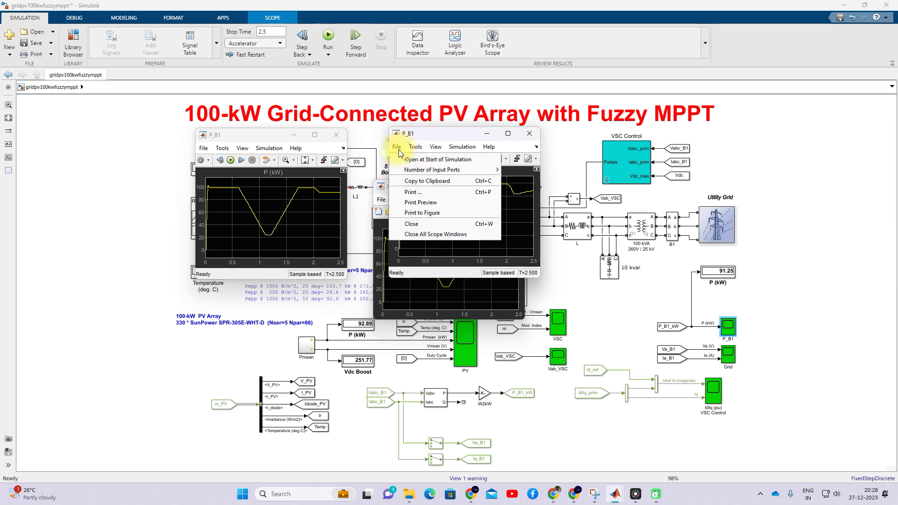
{"action": "left_click", "coordinate": [424, 212]}
{"action": "left_click_drag", "start_coordinate": [414, 189], "coordinate": [491, 196]}
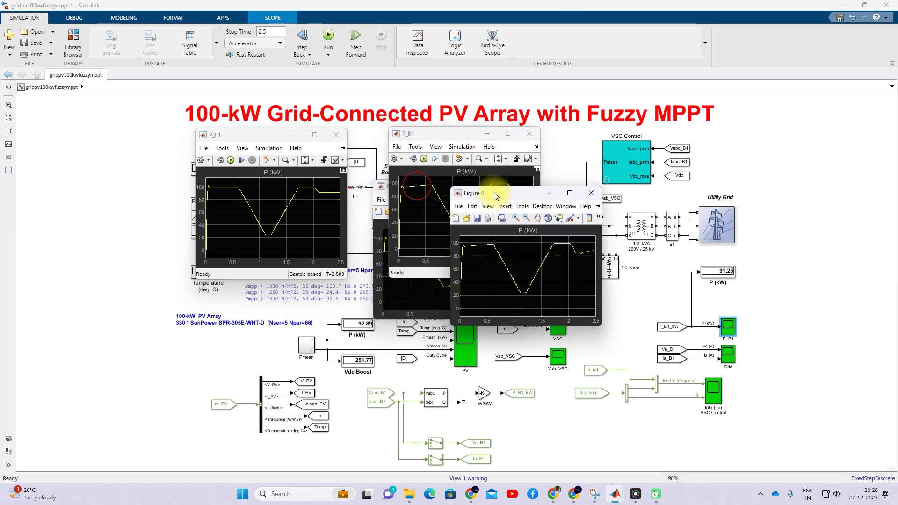
{"action": "left_click", "coordinate": [381, 187]}
{"action": "left_click_drag", "start_coordinate": [389, 191], "coordinate": [284, 193]}
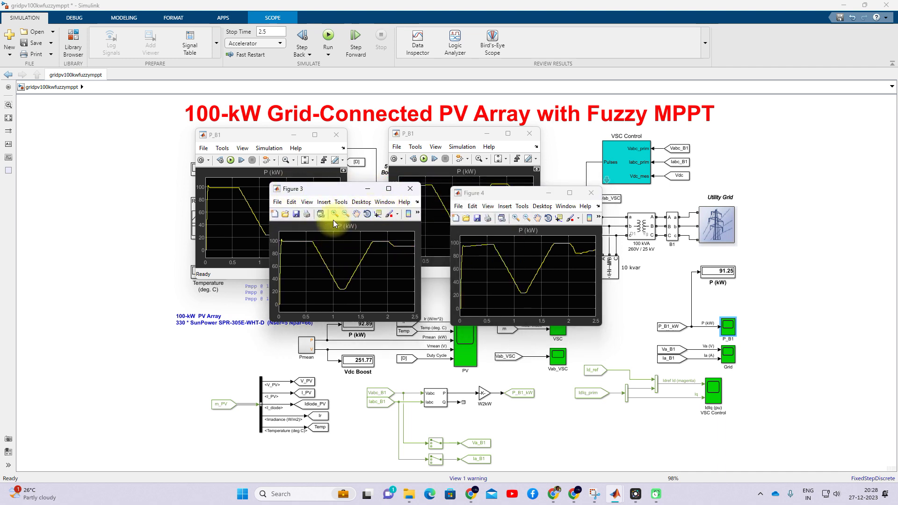
Step: Enable plot editing in the fuzzy model's P_B1 figure and recolor its P (kW) curve orange
{"action": "left_click", "coordinate": [397, 215]}
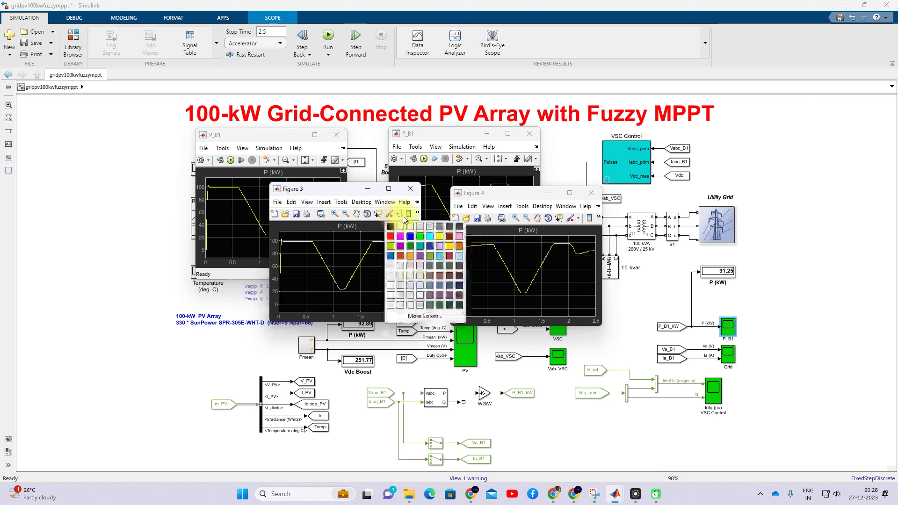
{"action": "left_click", "coordinate": [416, 215]}
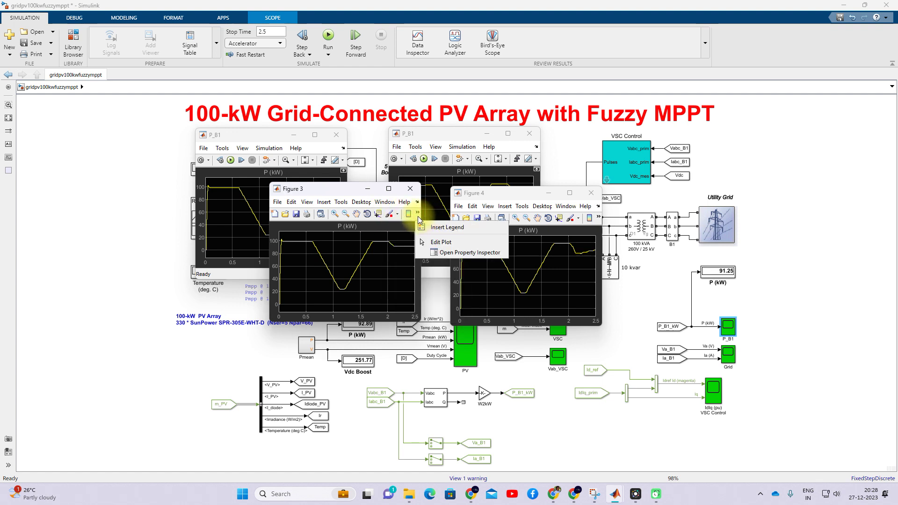
{"action": "left_click", "coordinate": [434, 248]}
{"action": "left_click", "coordinate": [368, 252]}
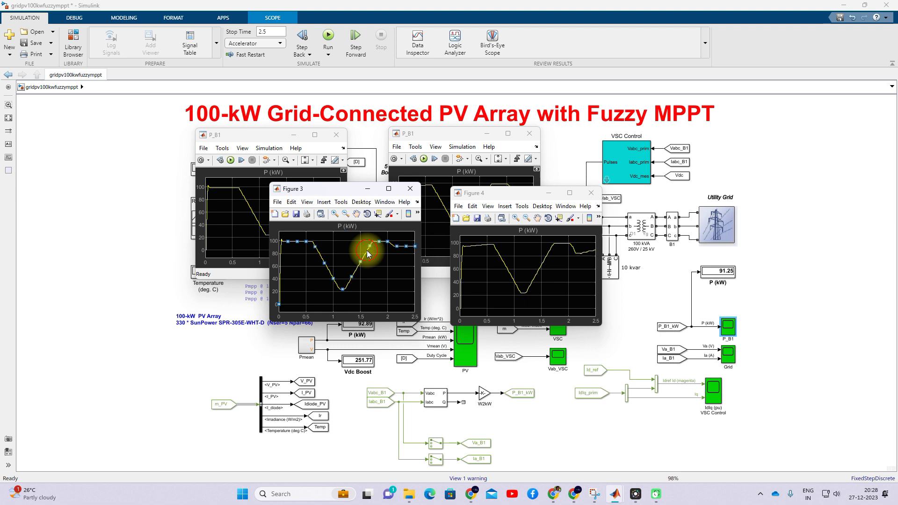
{"action": "right_click", "coordinate": [367, 252]}
{"action": "left_click", "coordinate": [386, 285]}
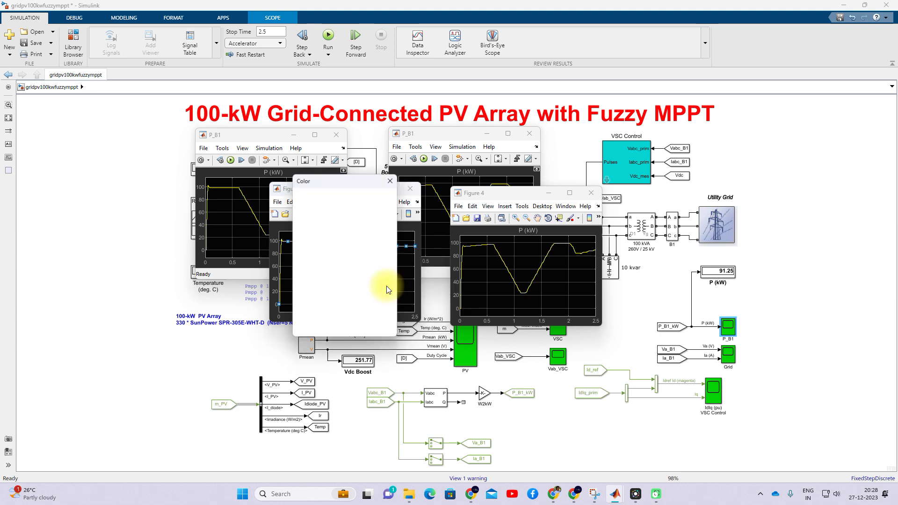
{"action": "left_click", "coordinate": [330, 224]}
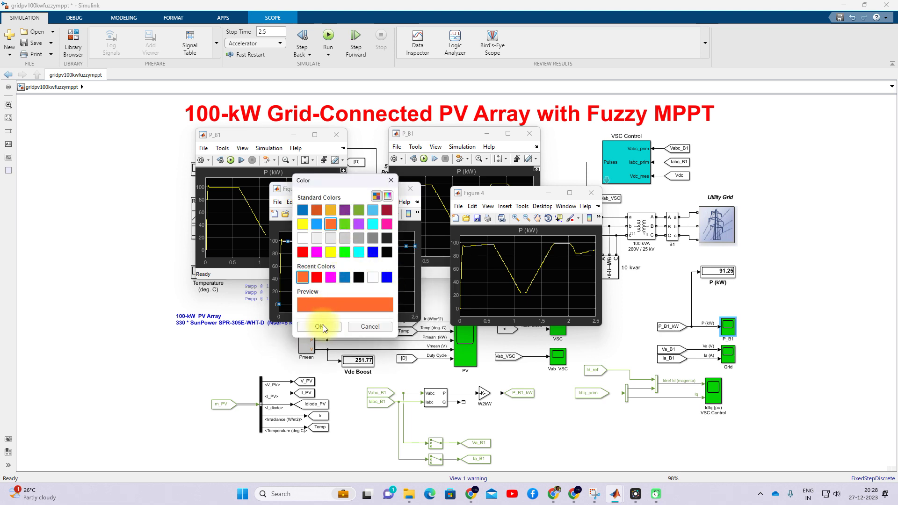
{"action": "left_click", "coordinate": [323, 327]}
Step: Copy the orange P (kW) curve from the fuzzy figure and paste it into the P (kW) axes of the PO figure
{"action": "right_click", "coordinate": [360, 263]}
{"action": "left_click", "coordinate": [378, 280]}
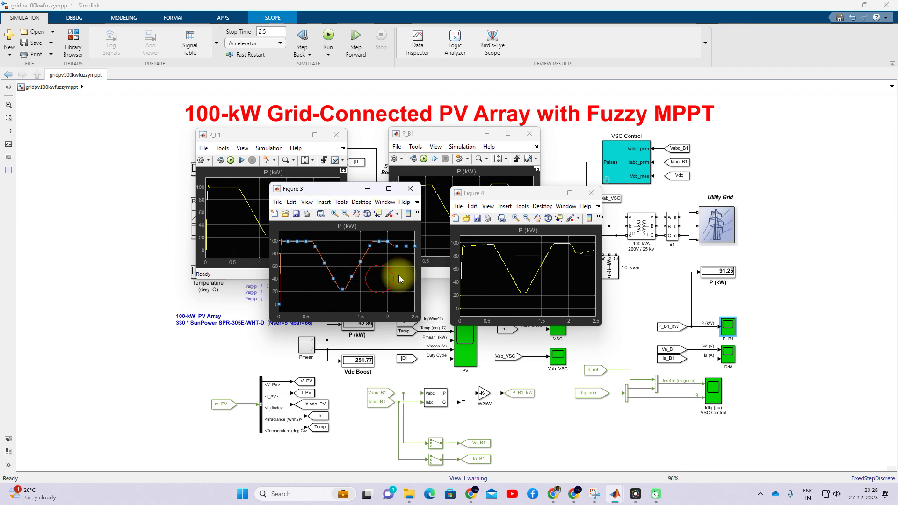
{"action": "left_click", "coordinate": [597, 217]}
{"action": "left_click", "coordinate": [534, 248]}
{"action": "right_click", "coordinate": [524, 252]}
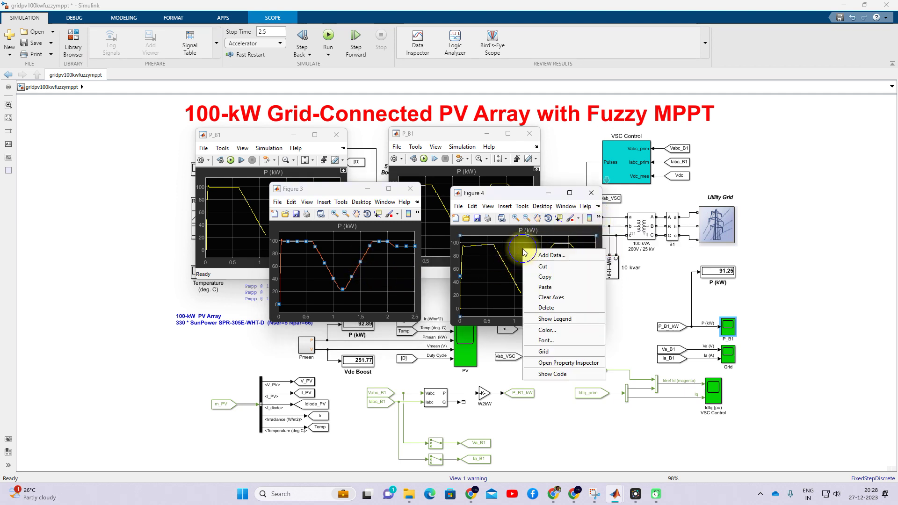
{"action": "left_click", "coordinate": [545, 287]}
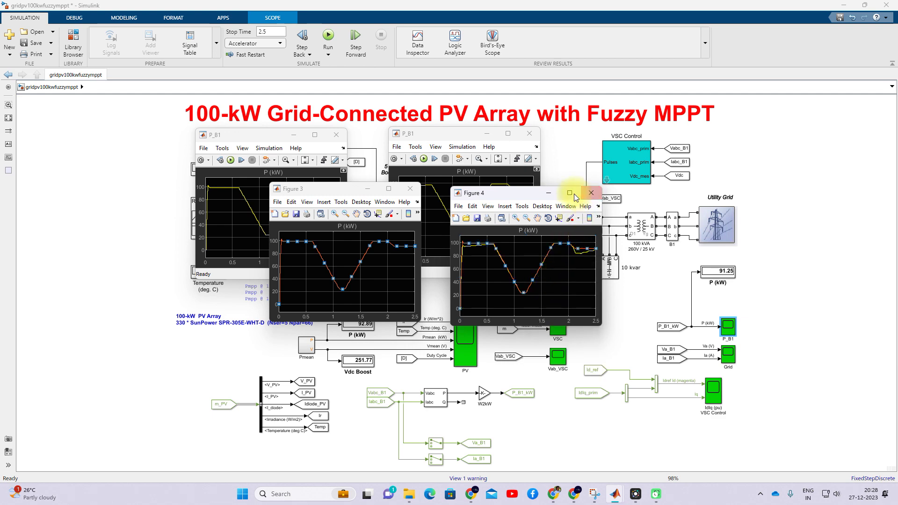
Step: Compare the overlaid P (kW) curves in the enlarged PO figure, restore its size and return to the fuzzy model
{"action": "left_click", "coordinate": [574, 194]}
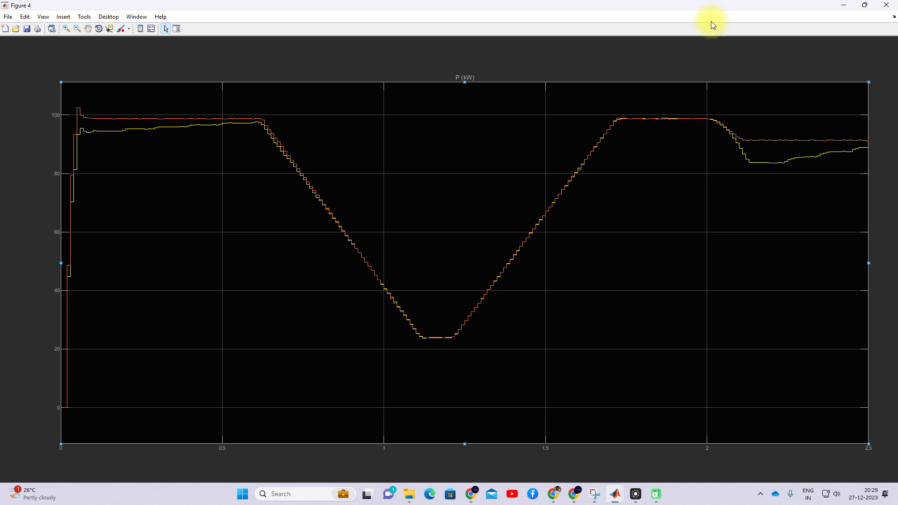
{"action": "left_click", "coordinate": [867, 6]}
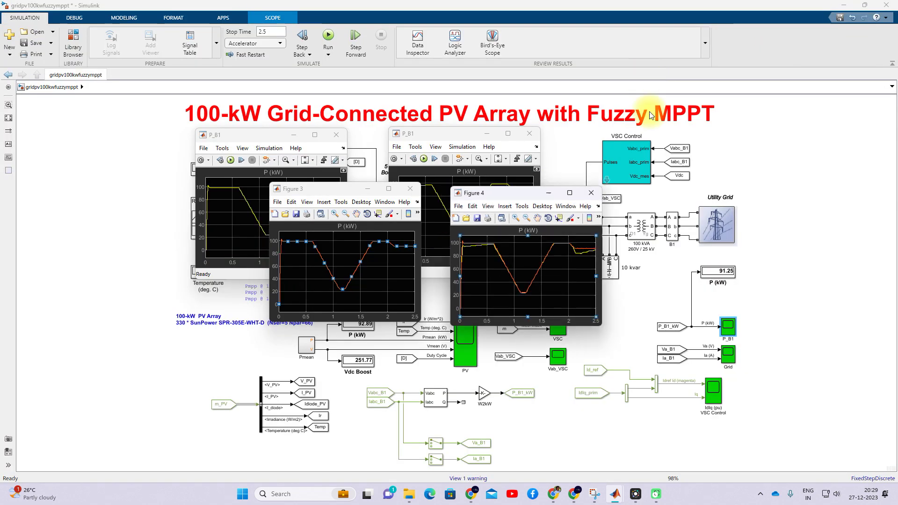
{"action": "left_click", "coordinate": [629, 284]}
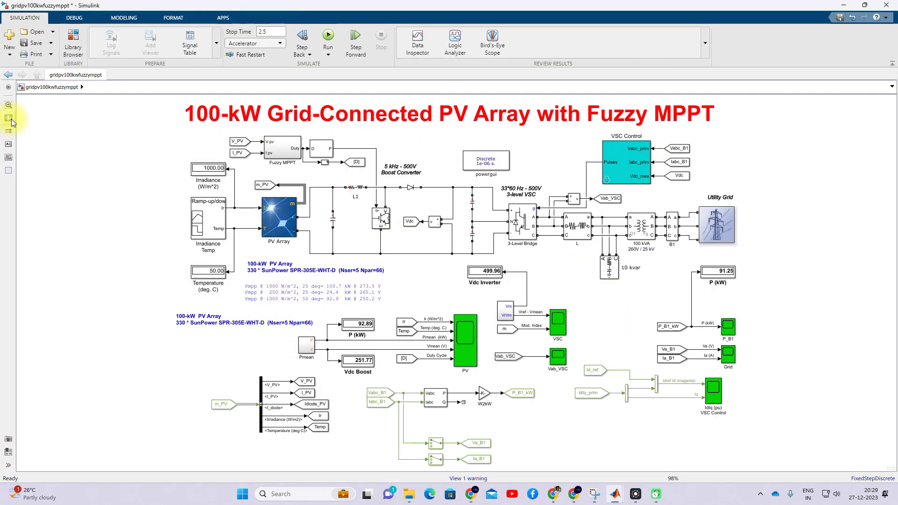
Step: Bring the PV figures of both models back to the front and review the overlaid Pmean curves in the enlarged PO figure
{"action": "left_click", "coordinate": [616, 496]}
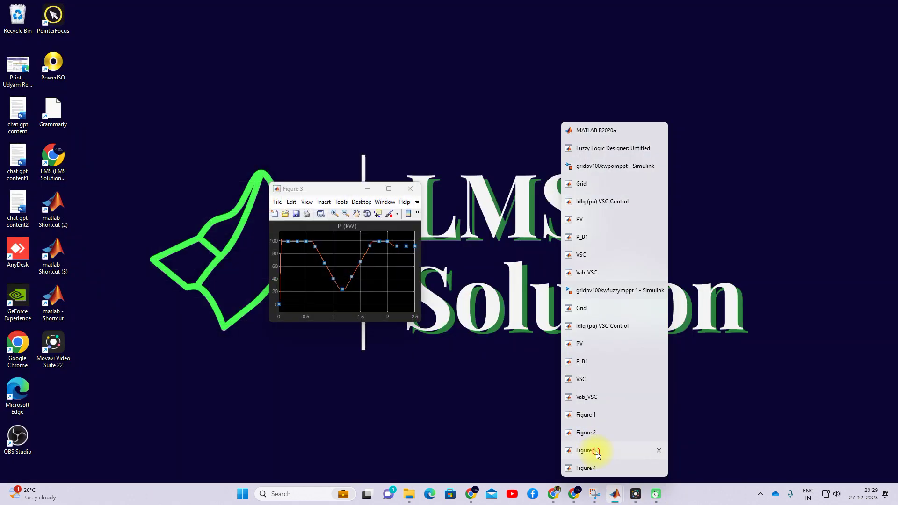
{"action": "left_click", "coordinate": [597, 452]}
{"action": "left_click", "coordinate": [616, 496]}
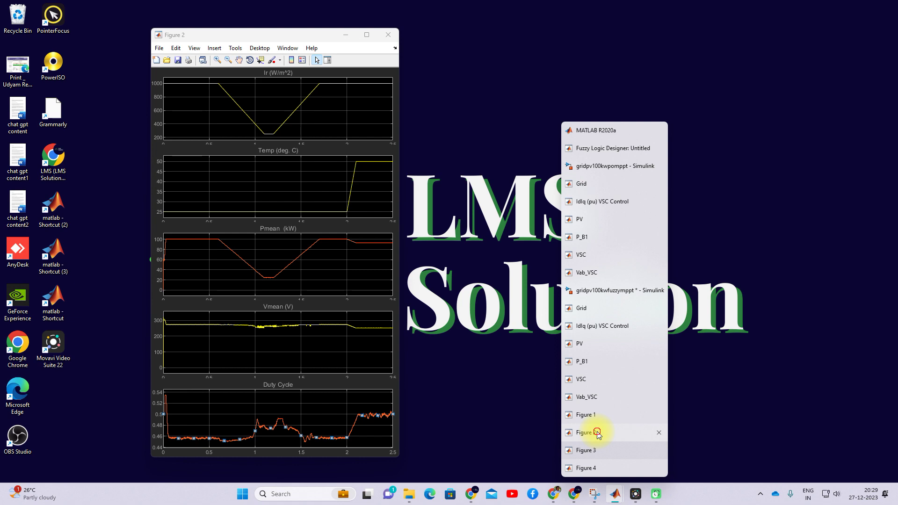
{"action": "left_click", "coordinate": [597, 434]}
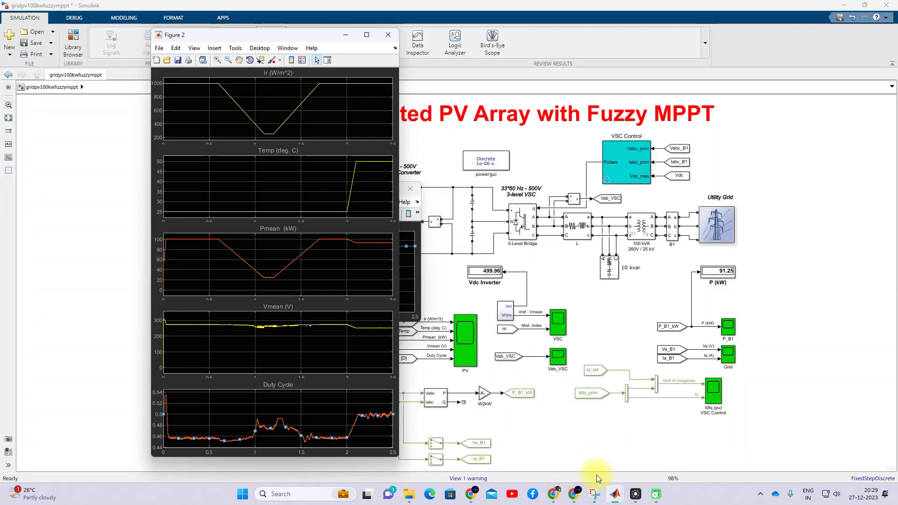
{"action": "left_click", "coordinate": [615, 495]}
{"action": "left_click", "coordinate": [591, 415]}
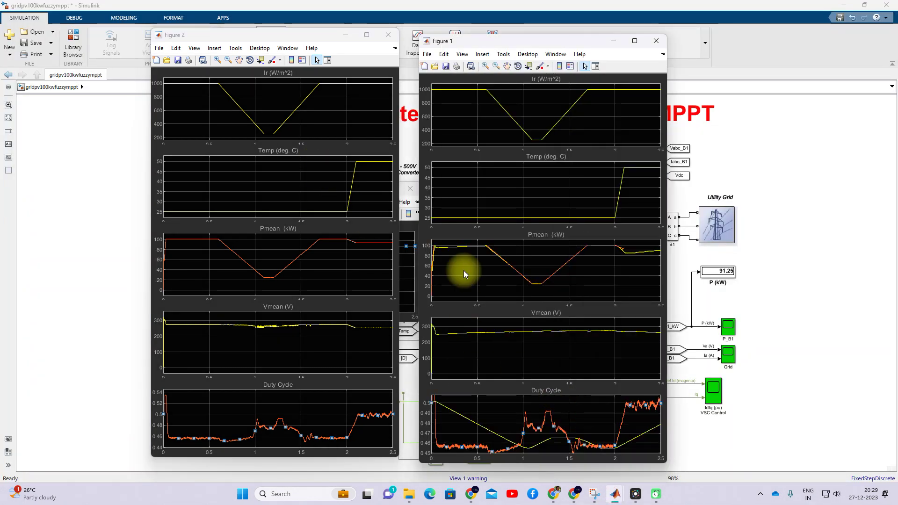
{"action": "double_click", "coordinate": [625, 34]}
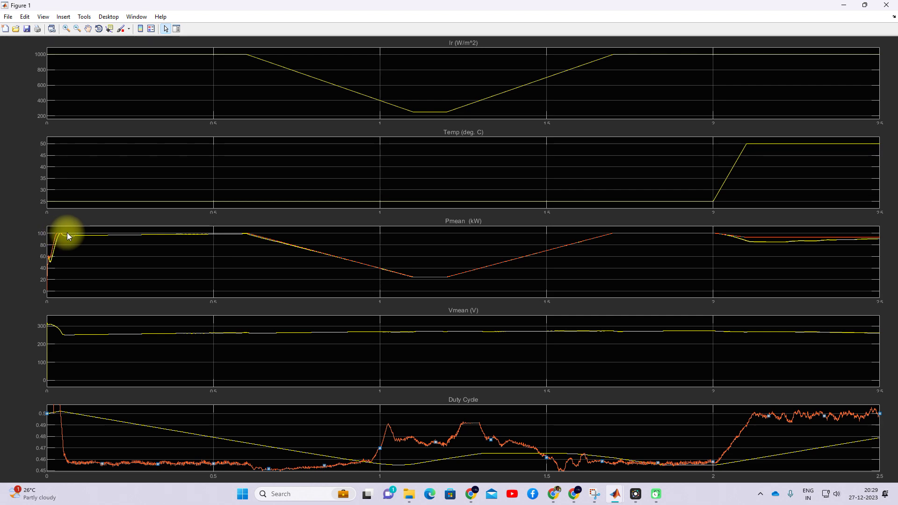
{"action": "left_click", "coordinate": [864, 5]}
{"action": "left_click", "coordinate": [675, 181]}
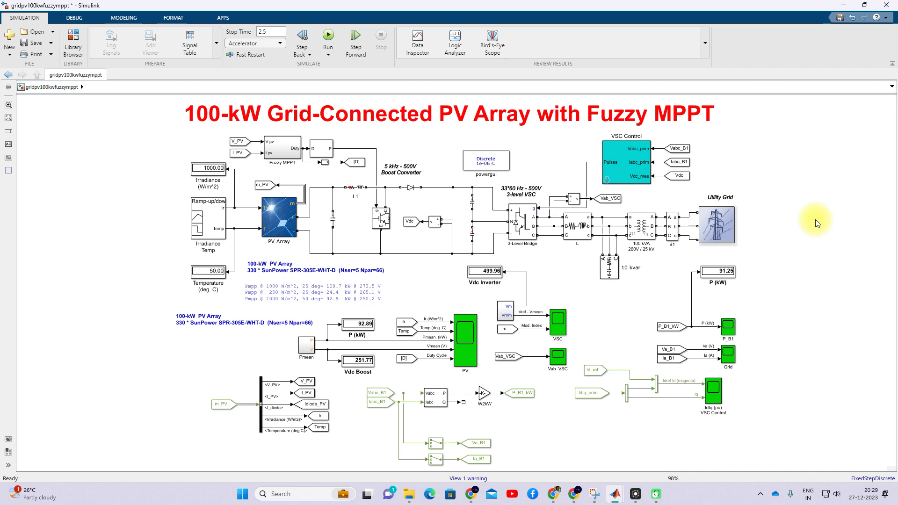